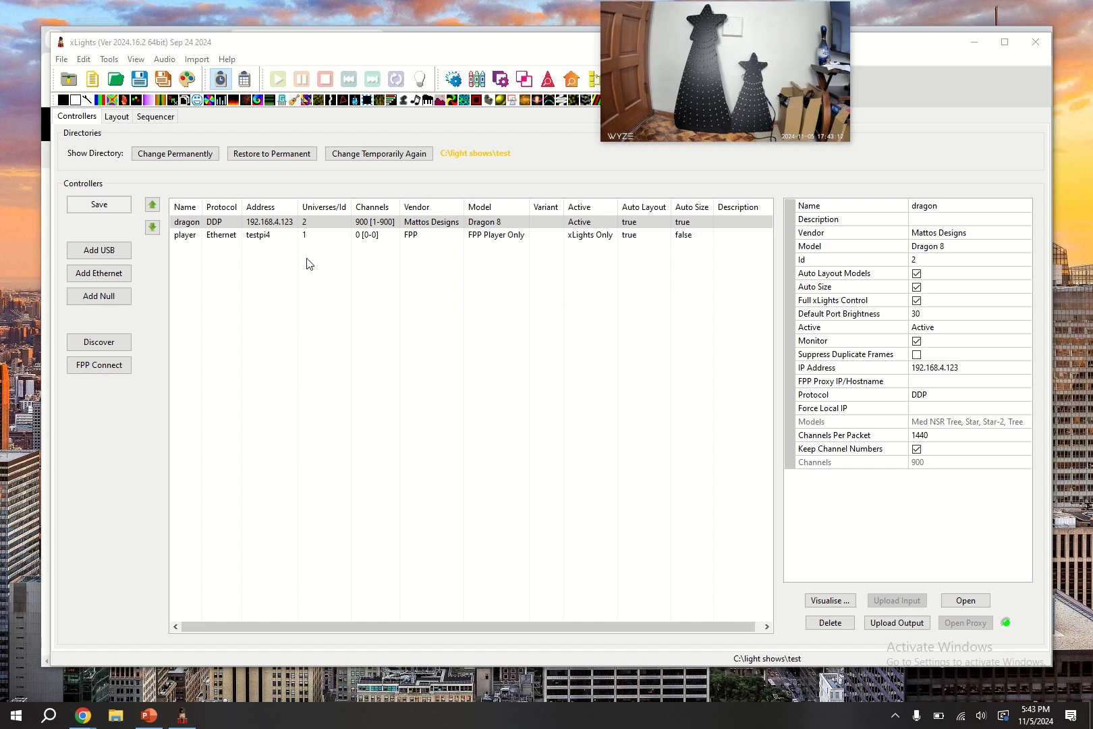
Review the settings of the dragon and player controllers.
left_click(397, 221)
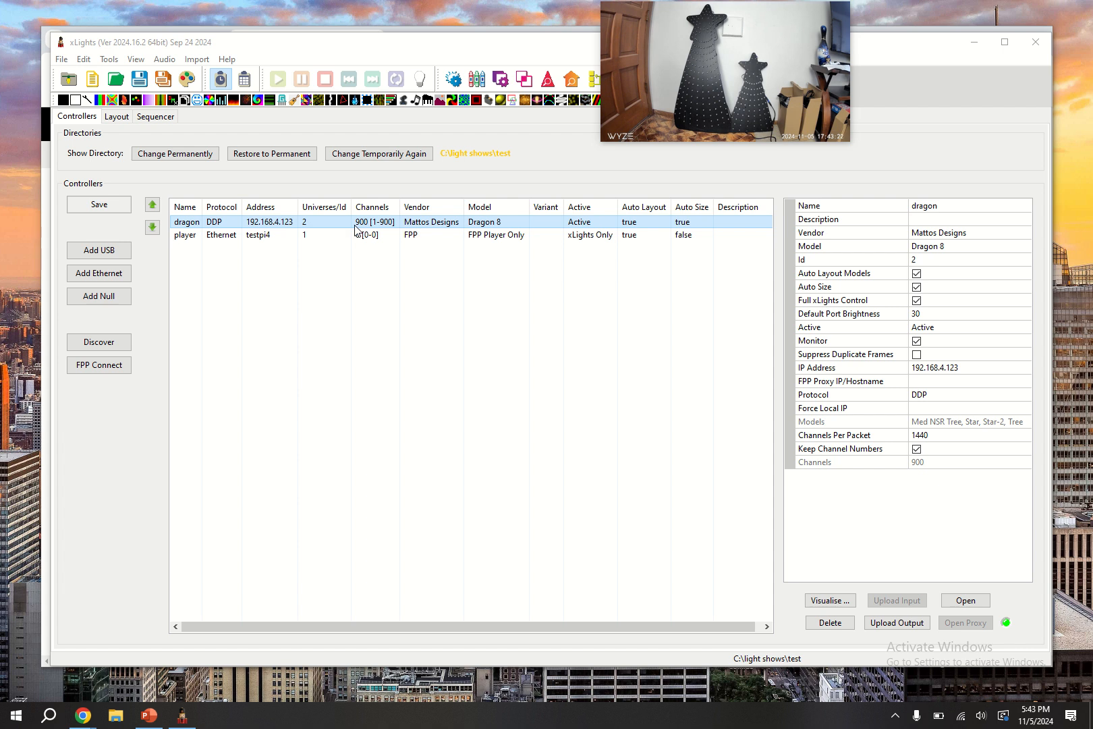
left_click(325, 236)
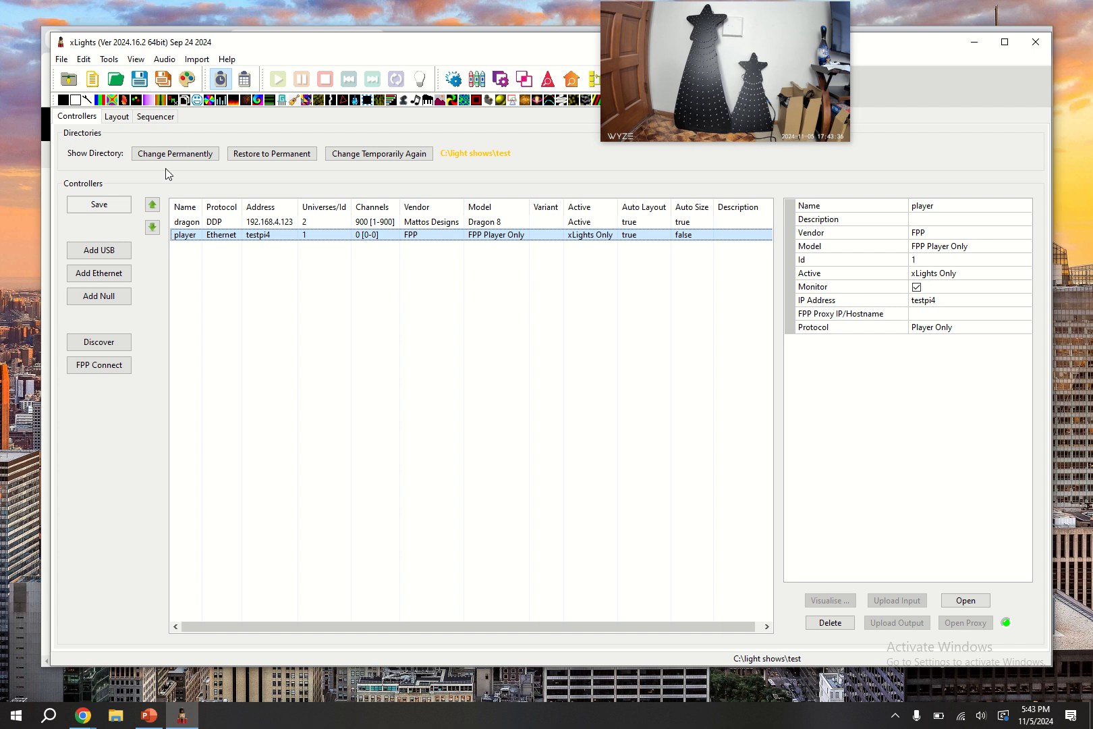
Inspect the large tree and star and the small tree and star models in the layout, including their controller port assignments.
left_click(117, 118)
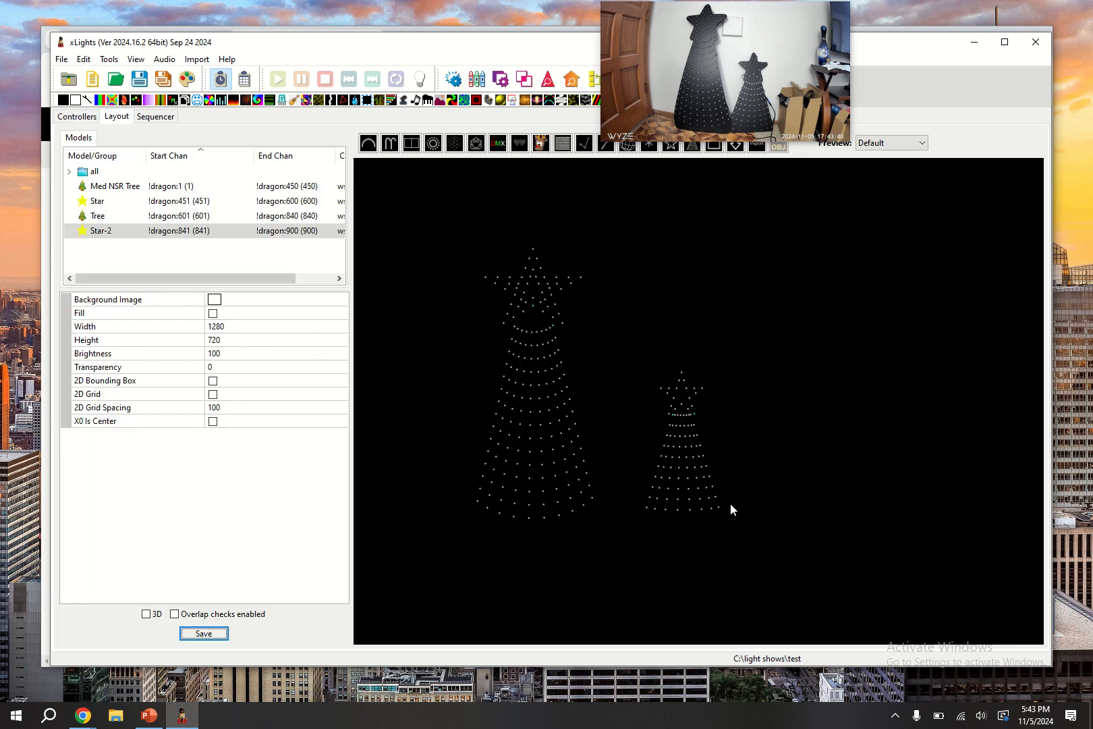
left_click(539, 443)
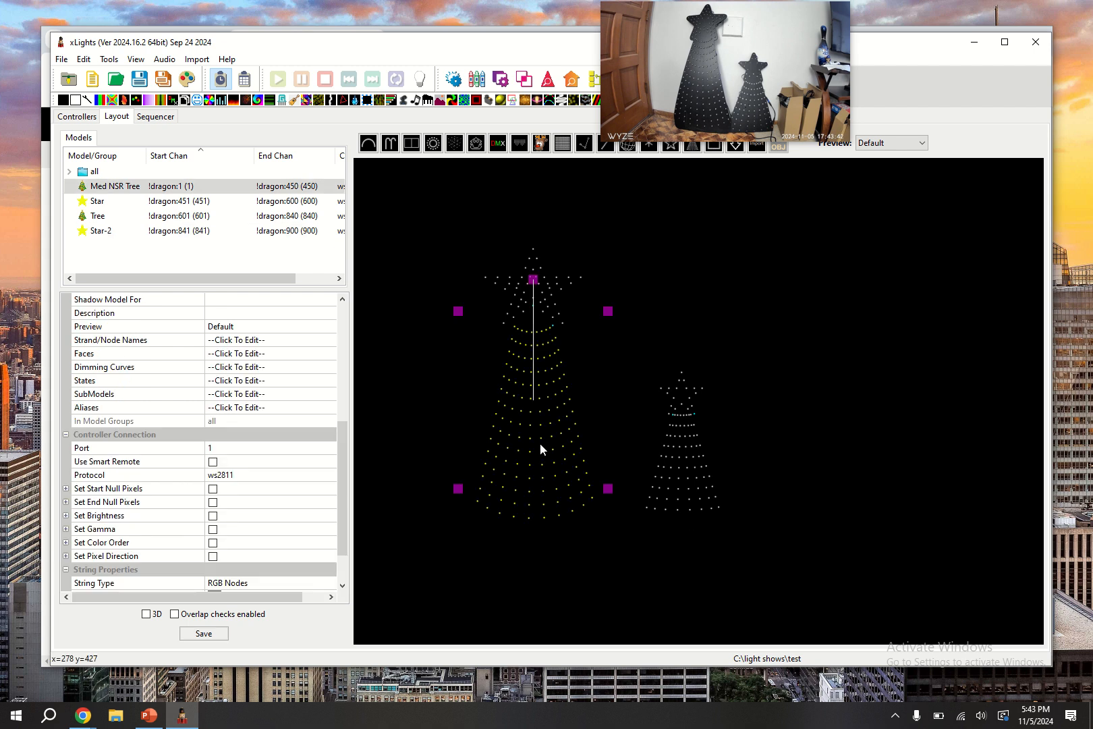
left_click(552, 290)
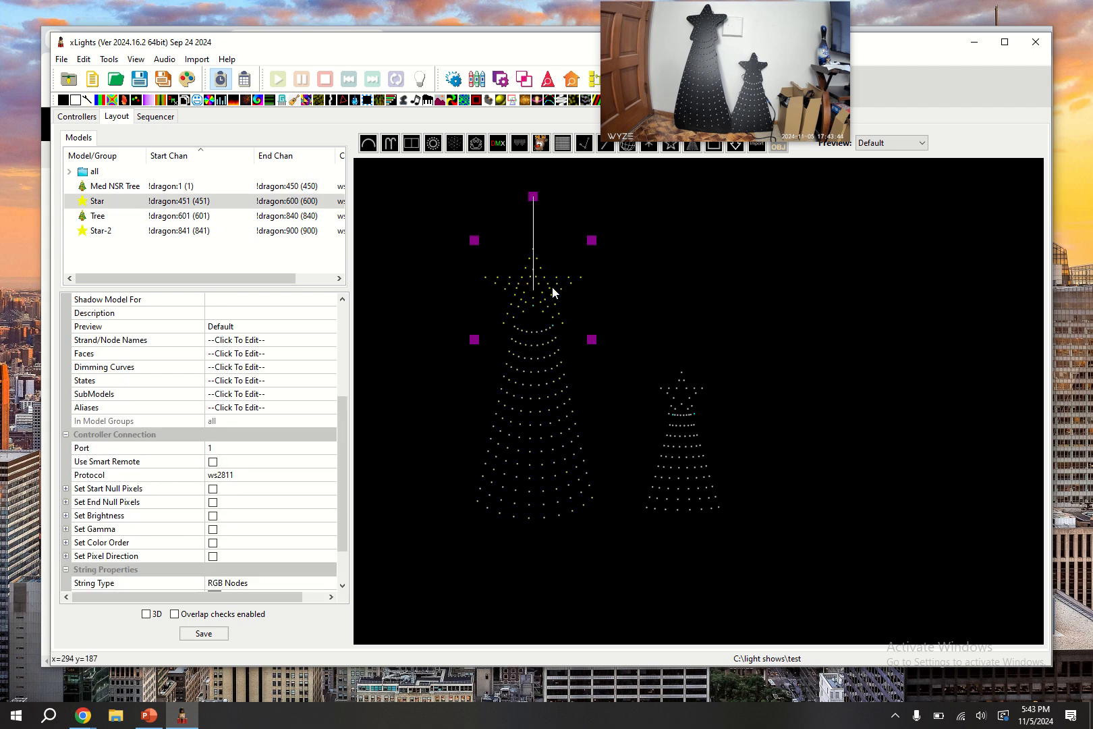
left_click(550, 326)
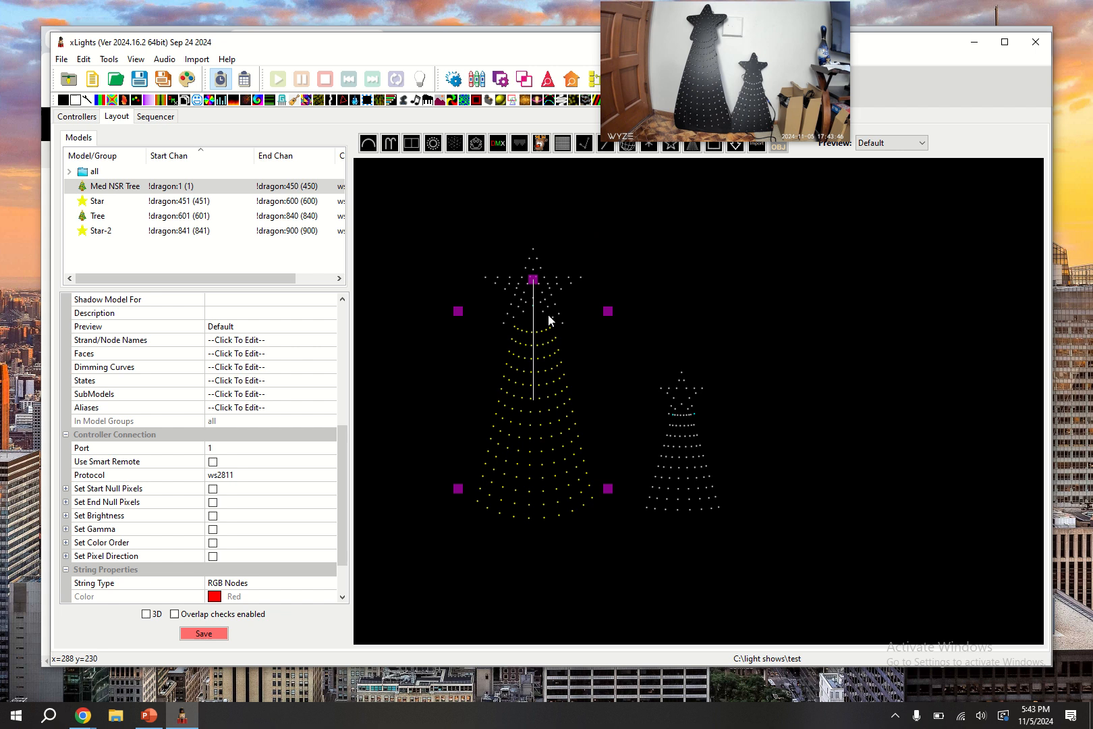
left_click(550, 309)
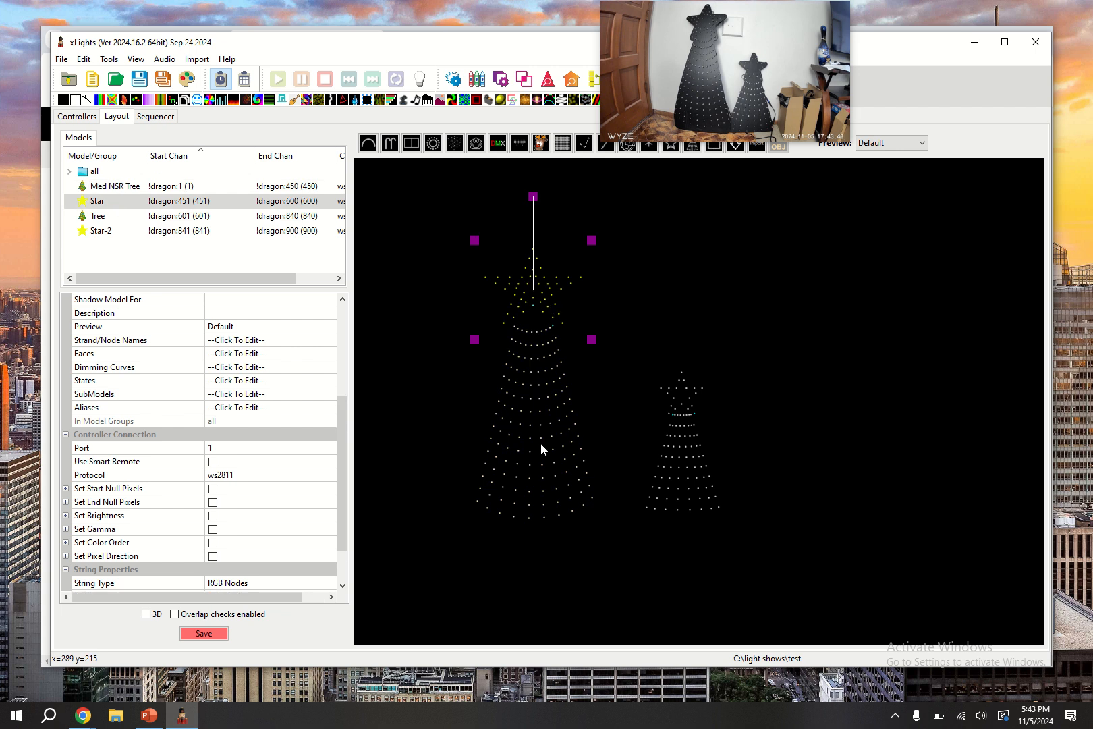
left_click(697, 482)
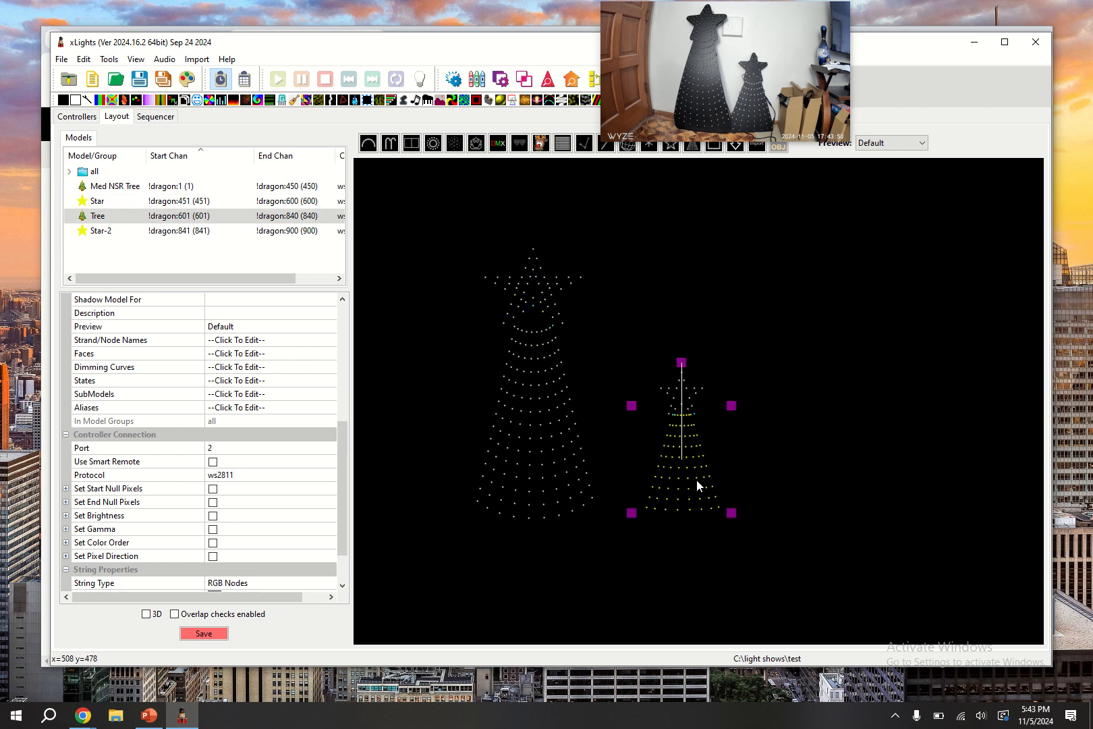
left_click(689, 402)
left_click(685, 469)
left_click(692, 397)
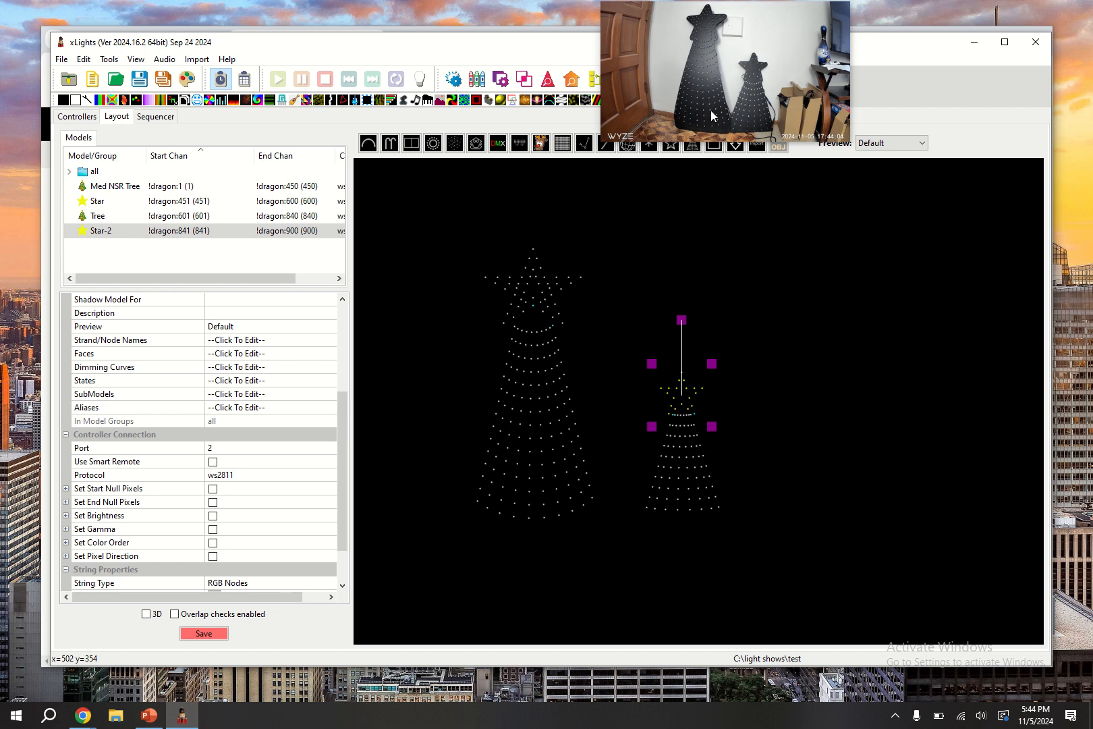
mouse_move(685, 44)
Return to the controller setup, select the dragon controller and save the configuration.
left_click(85, 116)
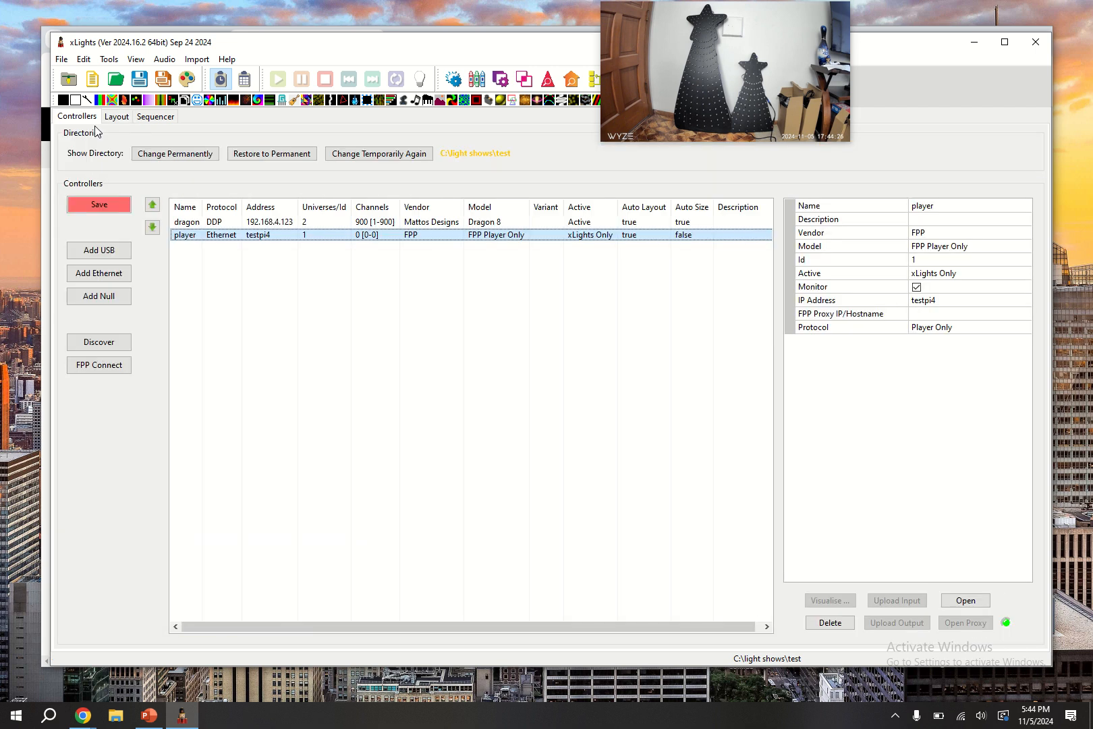
left_click(263, 223)
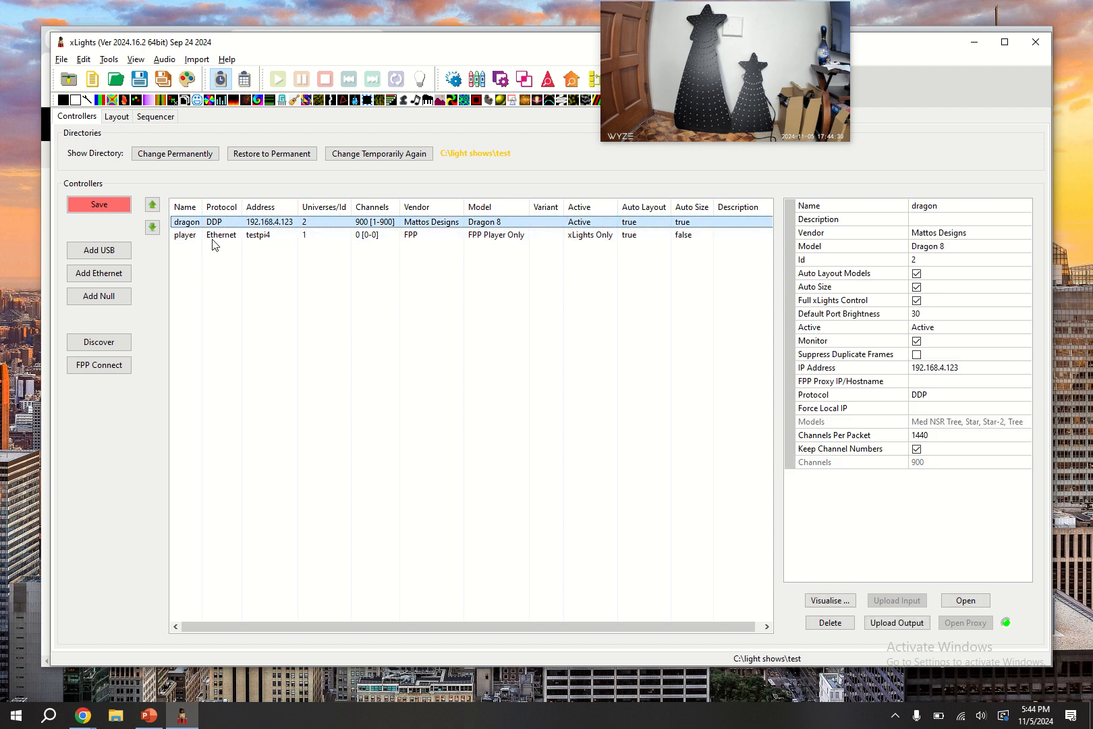
key("alt+Tab")
key("alt+Tab")
key("alt+Tab")
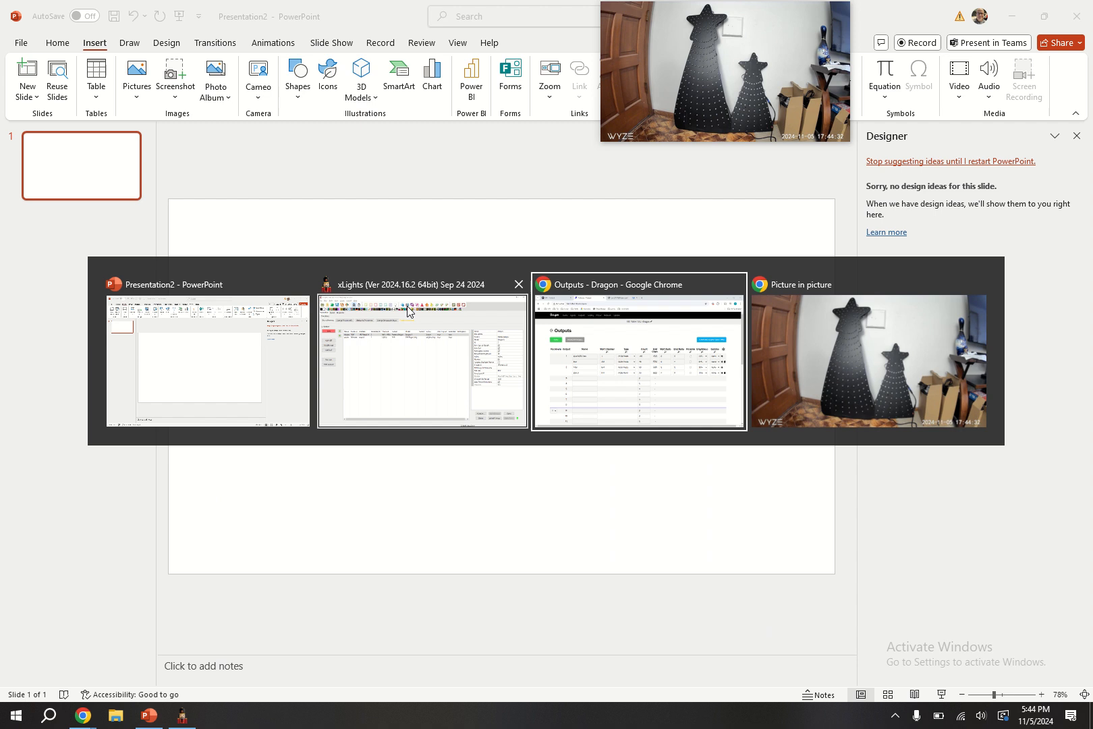
key("alt+Tab")
key("alt+Tab")
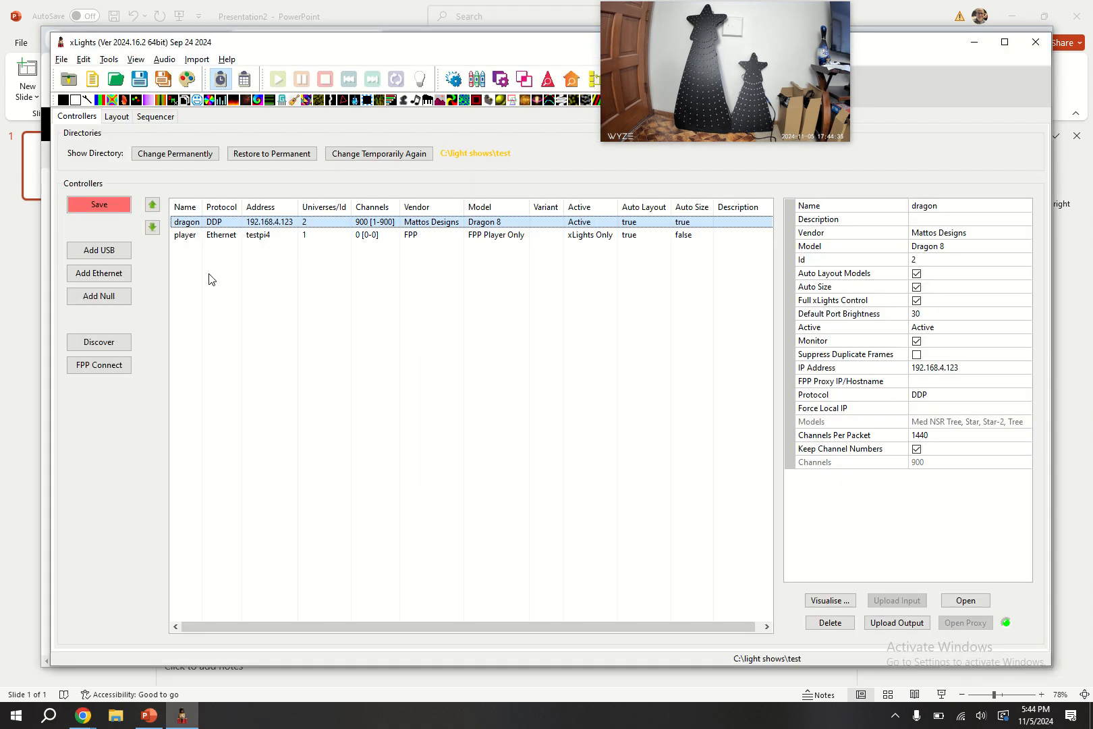
left_click(111, 212)
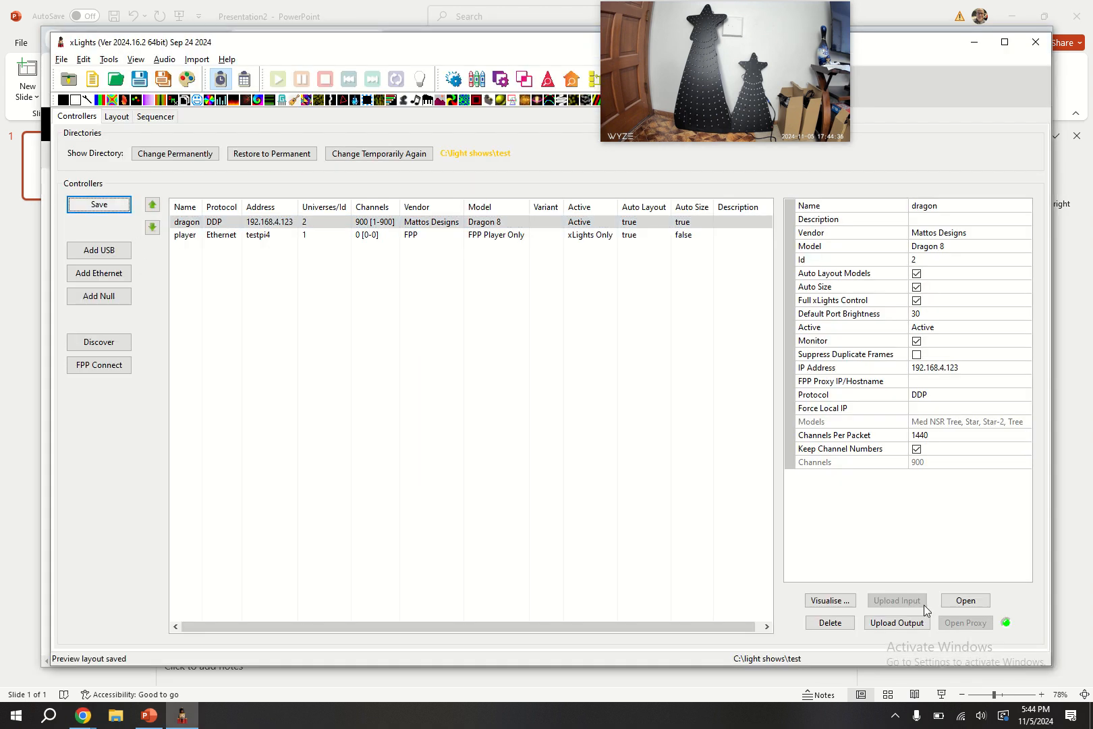
Visualise the dragon controller, check the models assigned to pixel ports 1 and 2, and close the view.
left_click(836, 601)
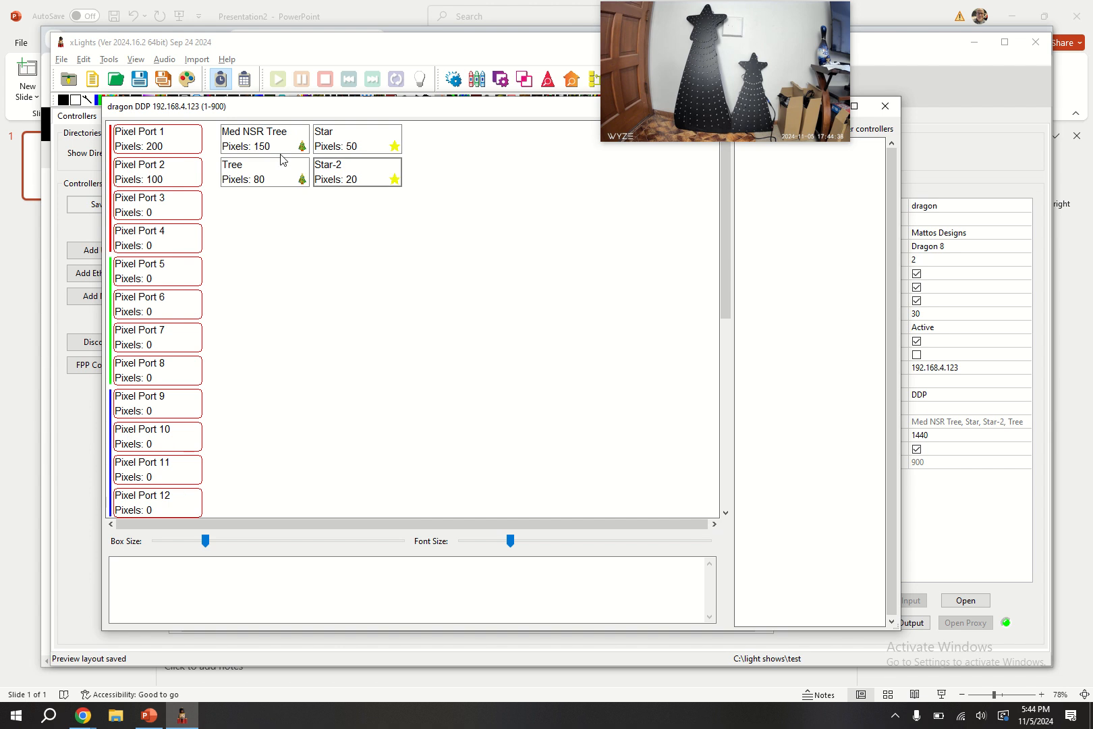
mouse_move(251, 148)
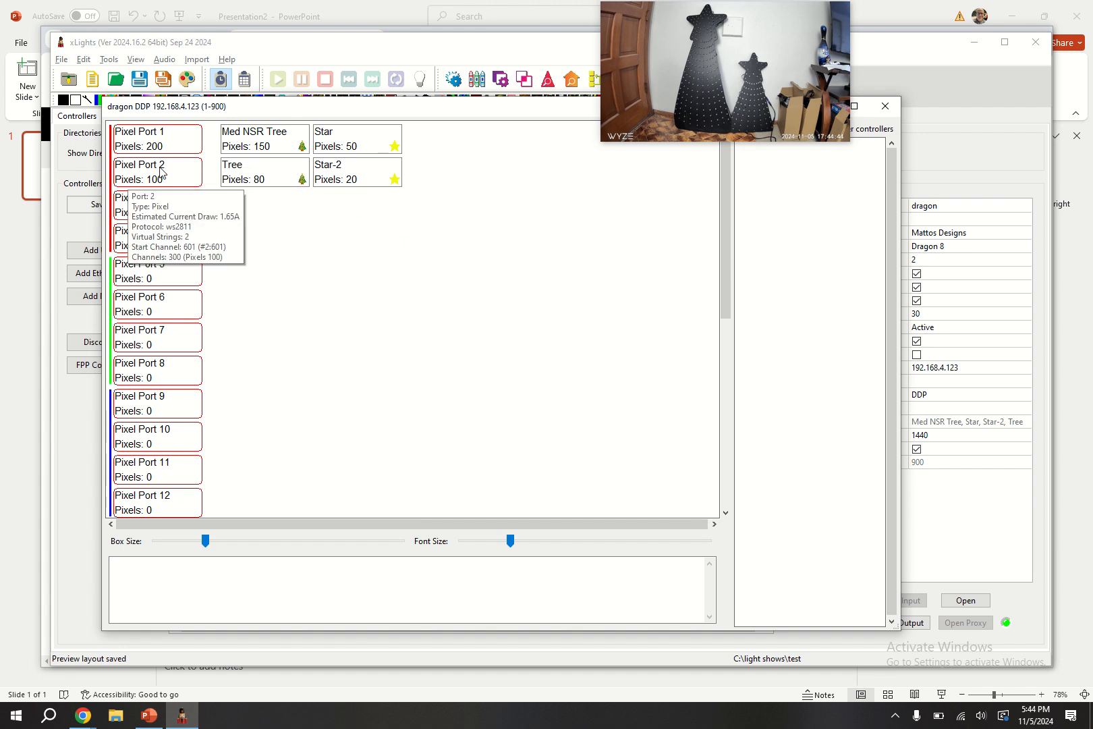
mouse_move(278, 181)
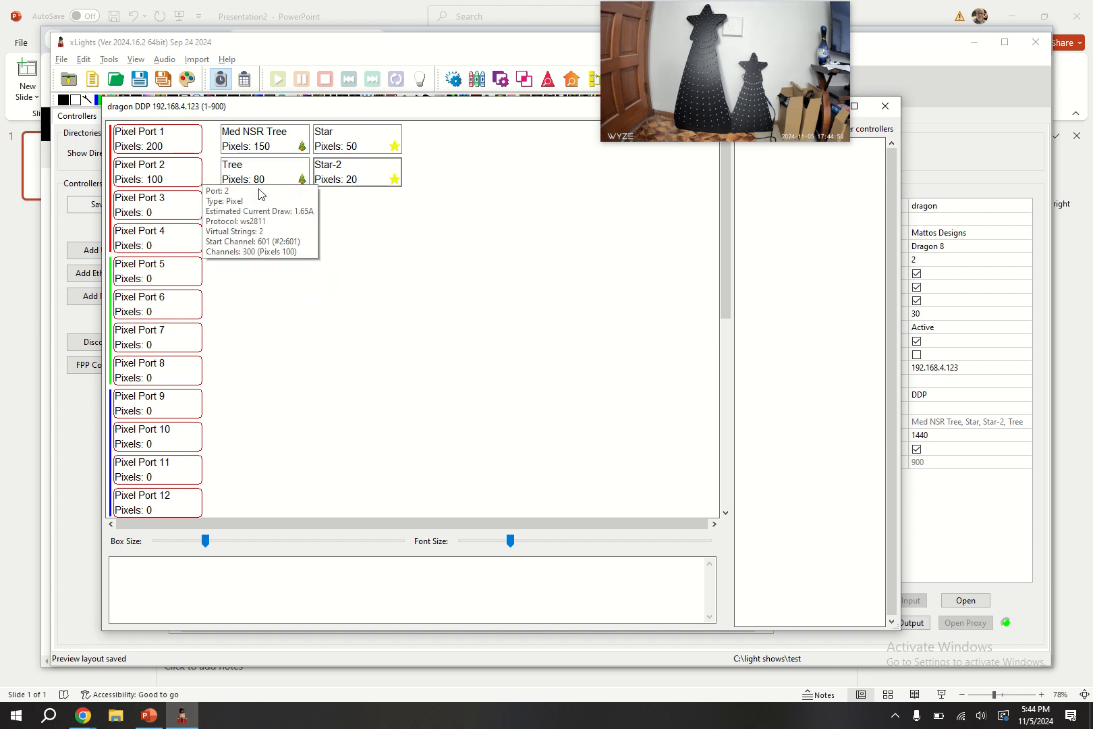
left_click(886, 114)
Switch to Chrome, reload the Dragon controller's Outputs page and review the pixel type options for the Tree output.
key("alt+Tab")
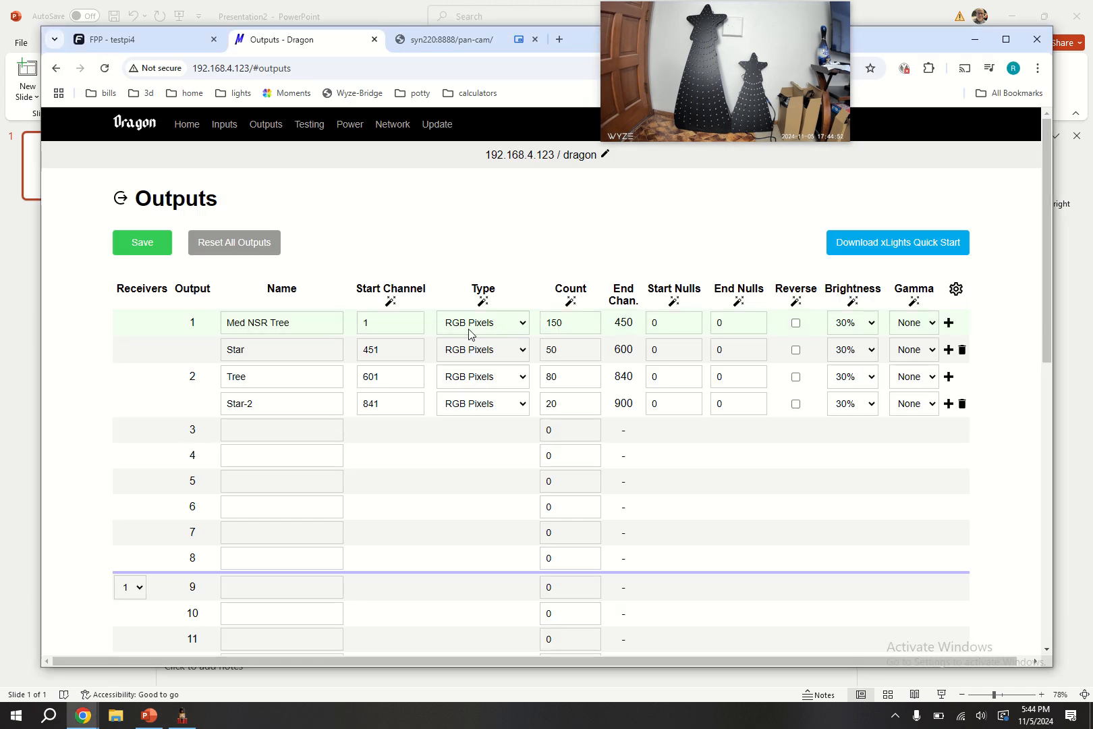
left_click(105, 68)
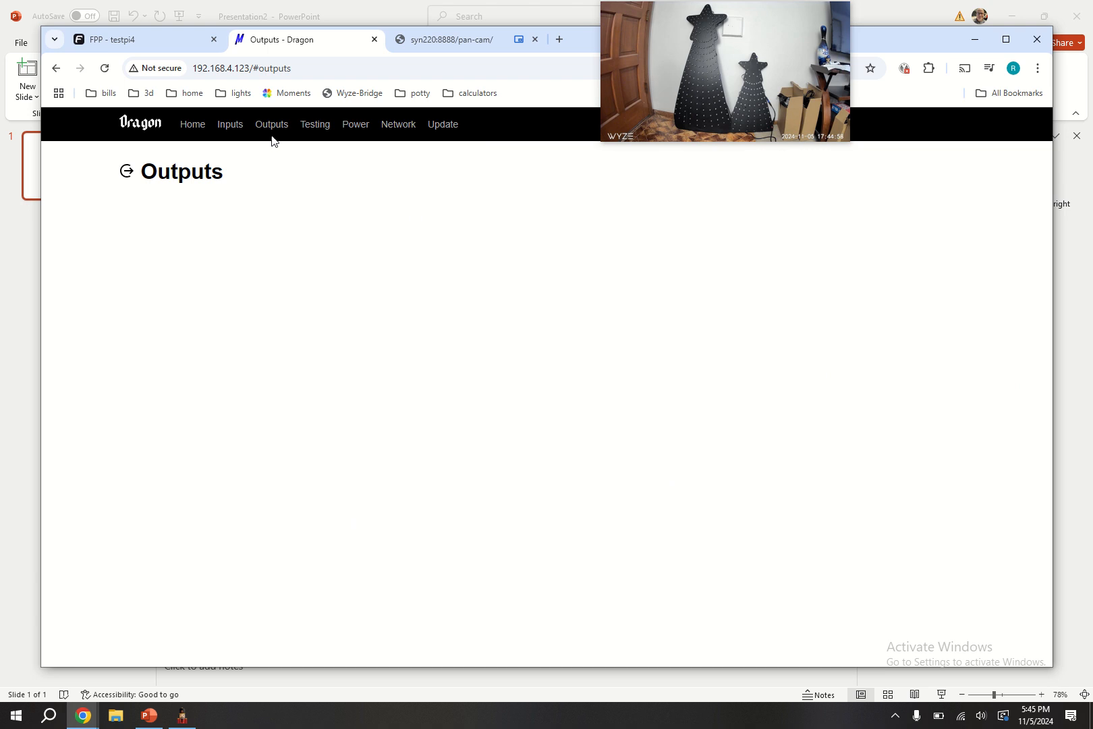
left_click(272, 135)
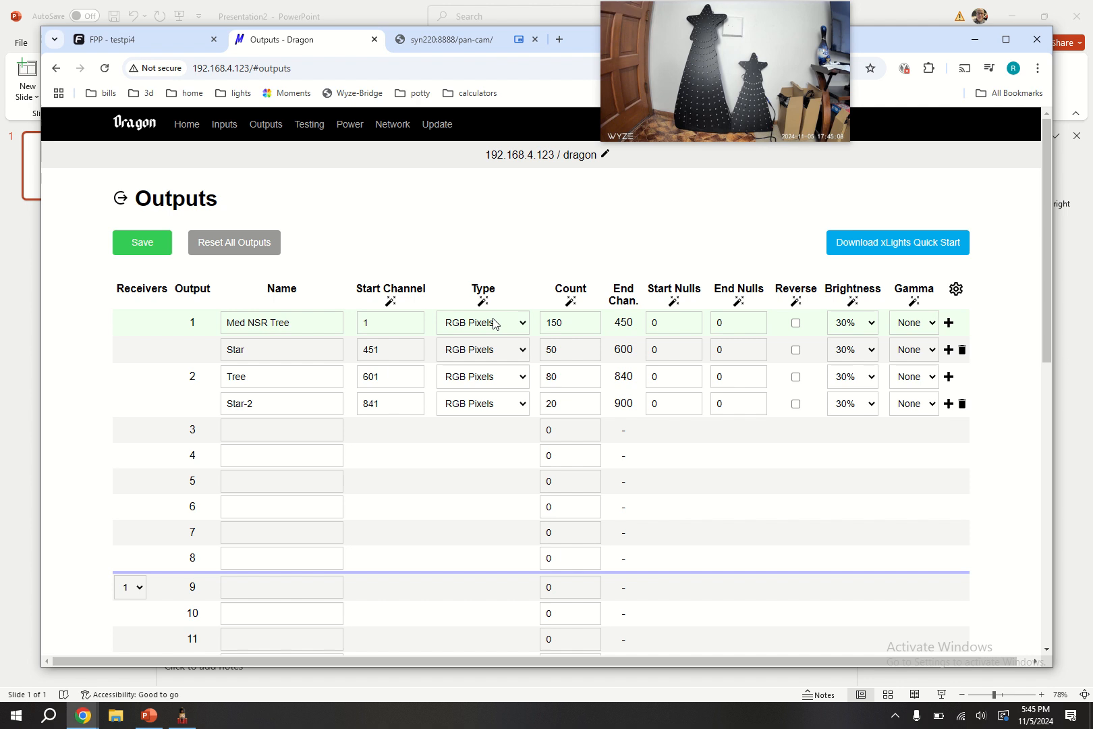
left_click(516, 382)
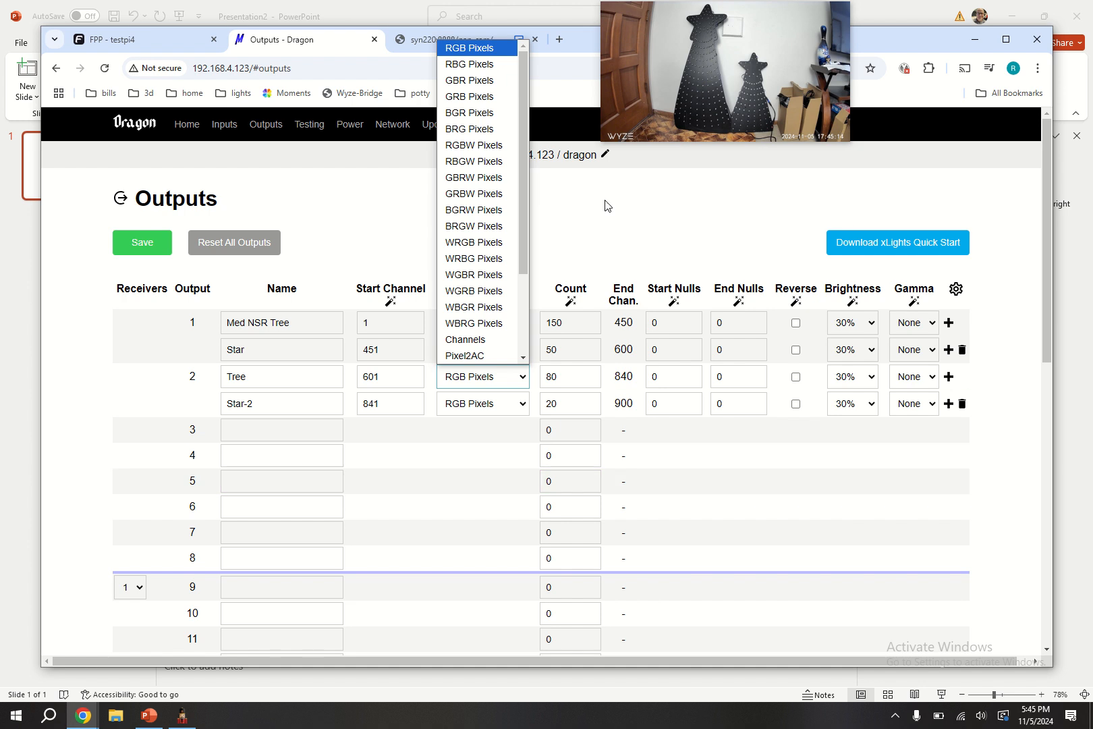
left_click(641, 213)
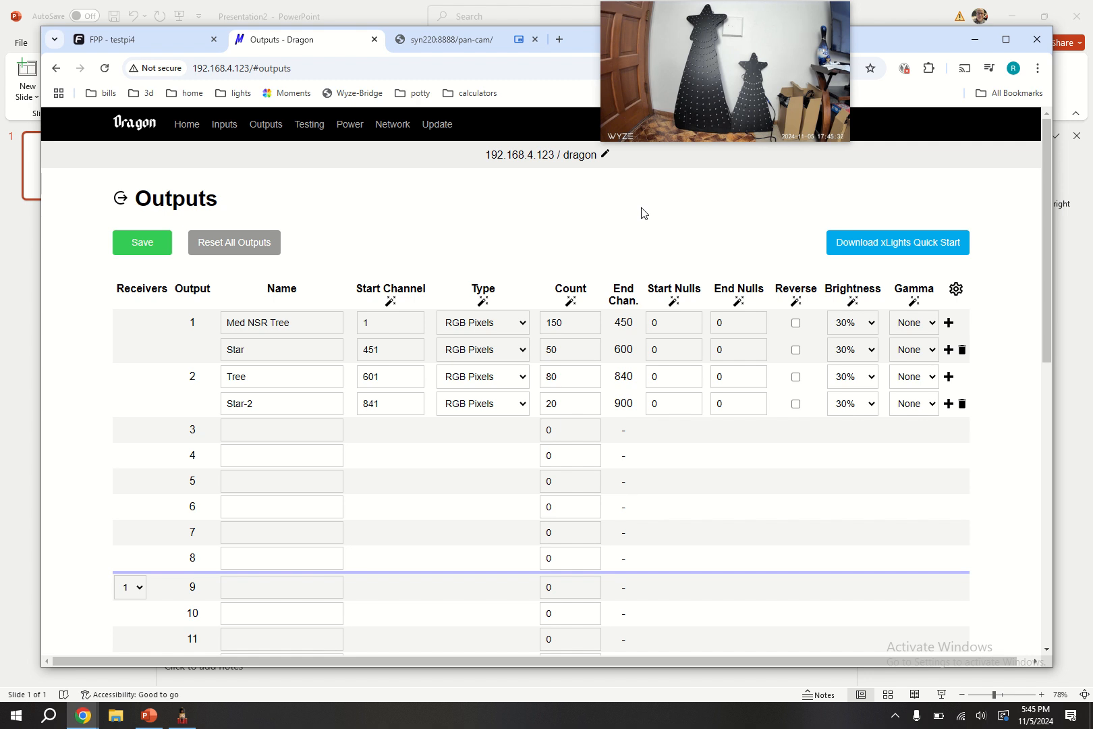
left_click(511, 379)
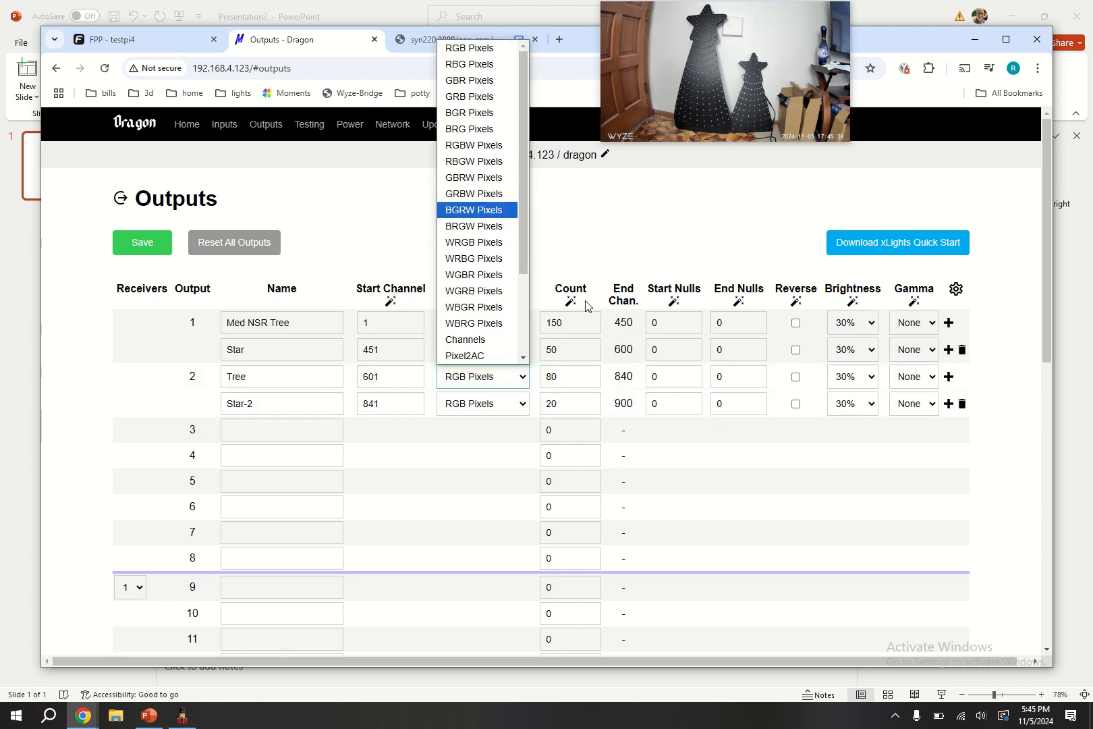
Switch back to xLights and recheck which models share pixel port 2 on the dragon controller.
key("alt+Tab")
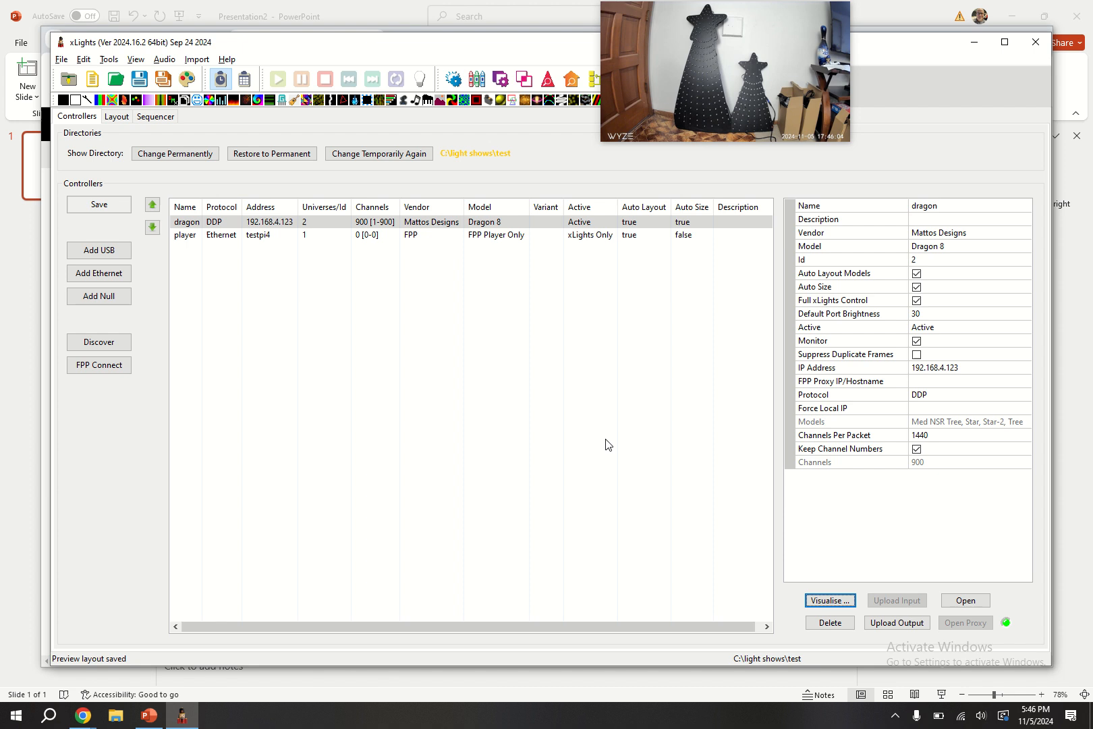
left_click(283, 236)
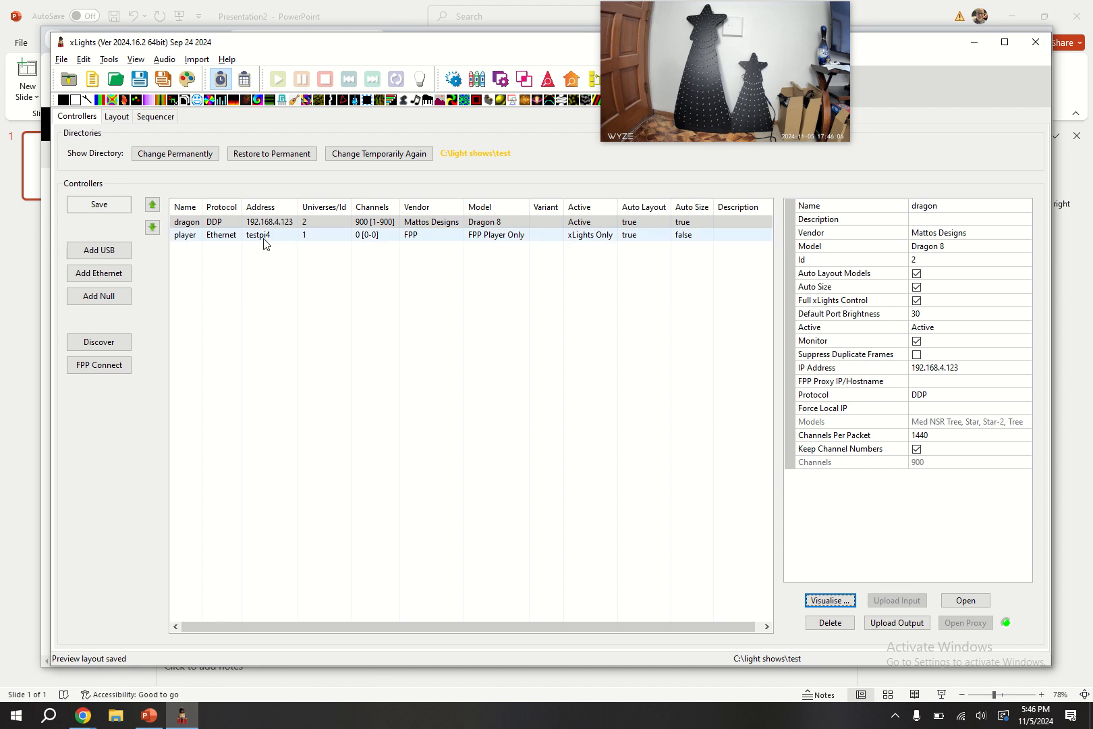
left_click(204, 225)
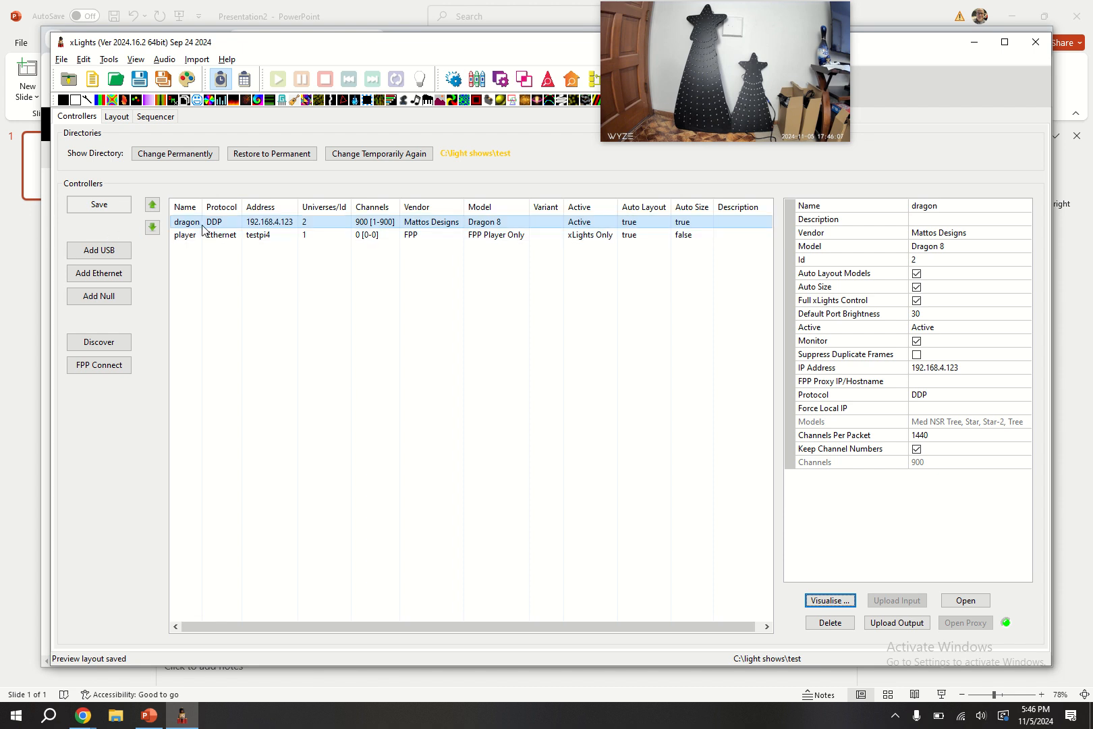
double_click(363, 226)
mouse_move(170, 144)
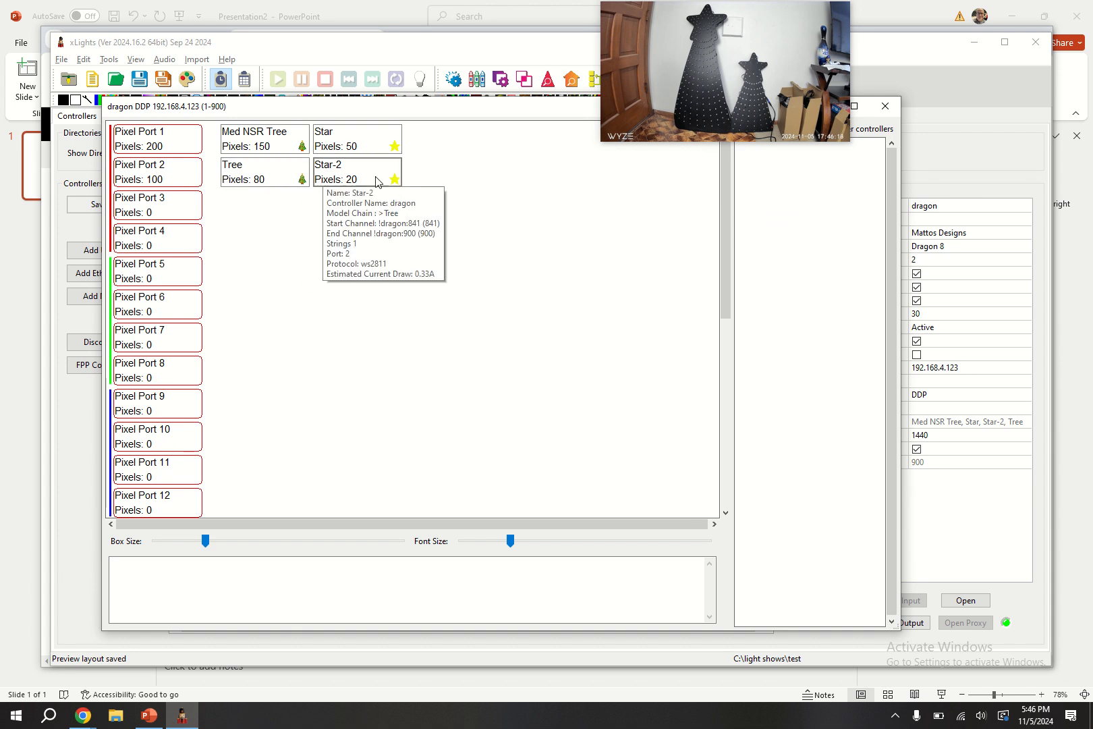
mouse_move(227, 179)
left_click(885, 106)
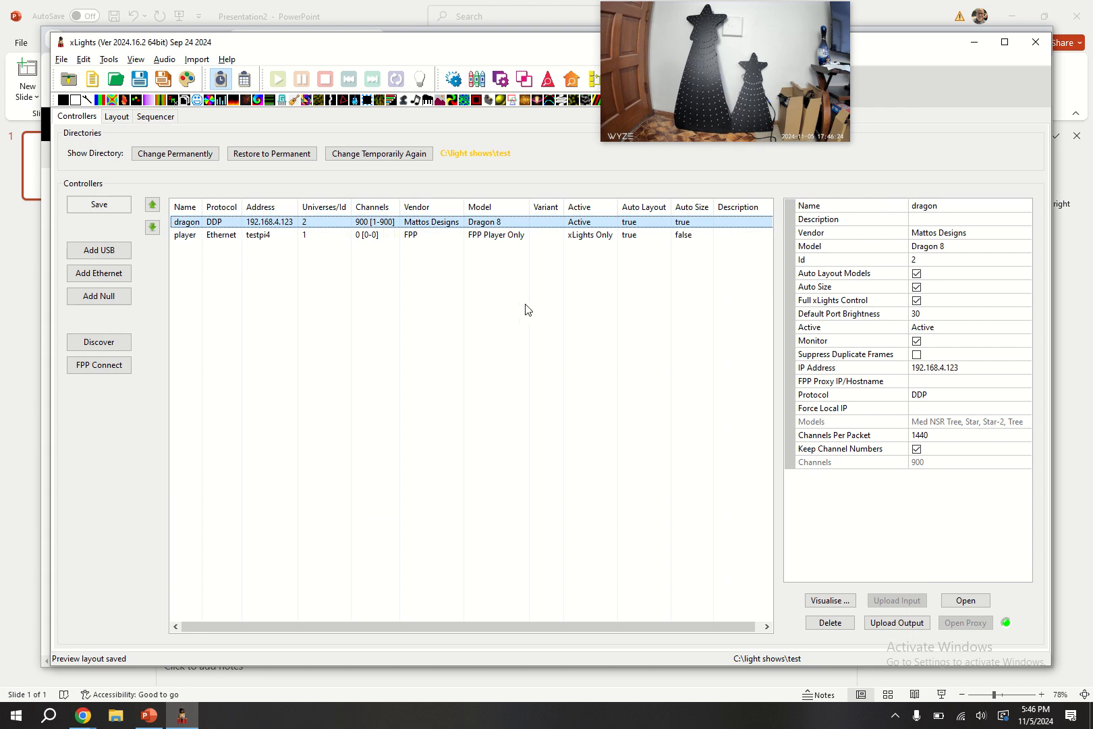
Select the red On effect on the all group in the sequencer and enable output to the lights.
left_click(165, 117)
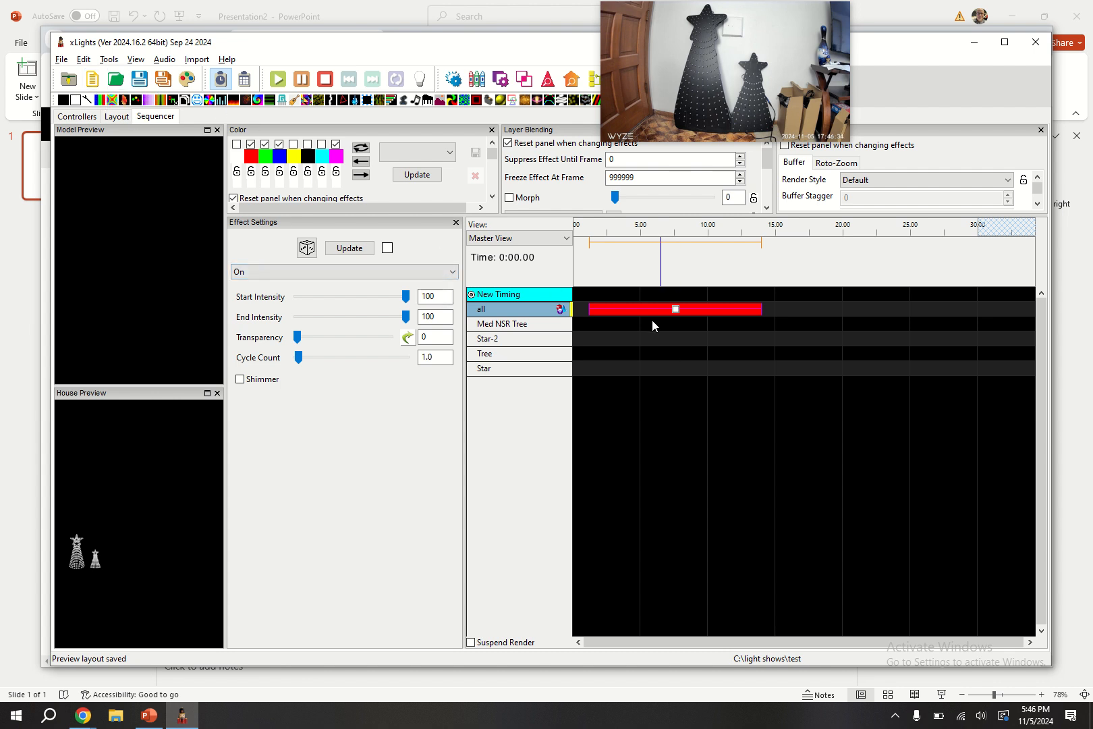
left_click(674, 310)
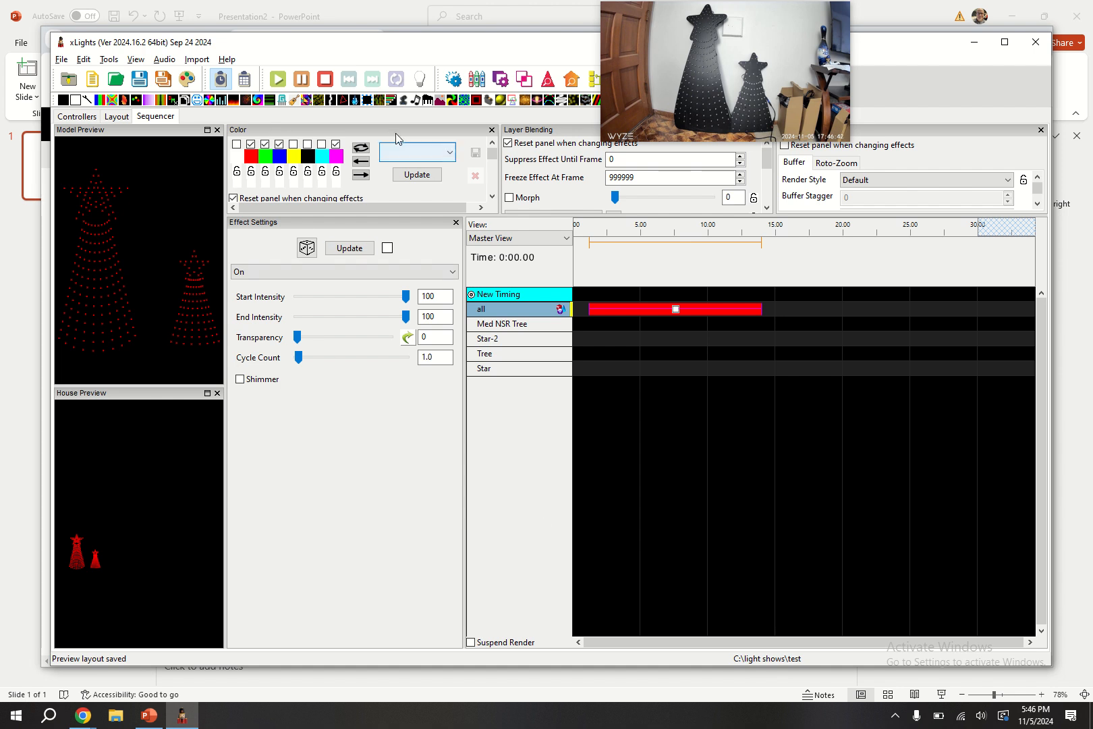
left_click(420, 79)
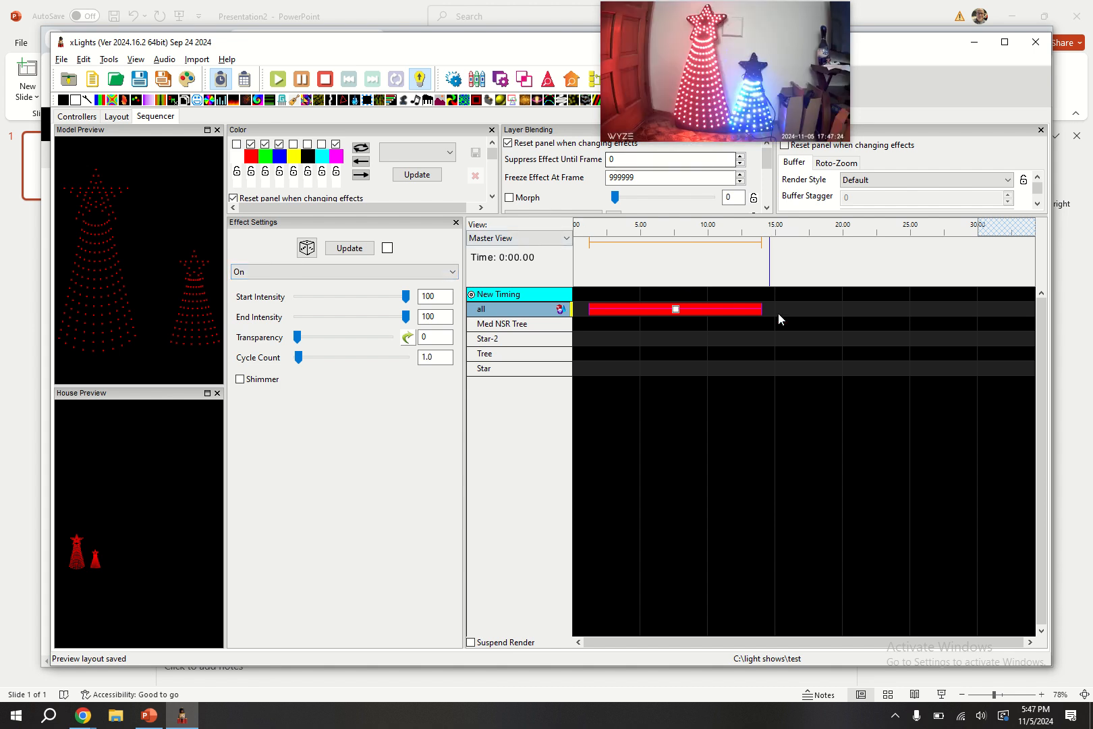
mouse_move(781, 117)
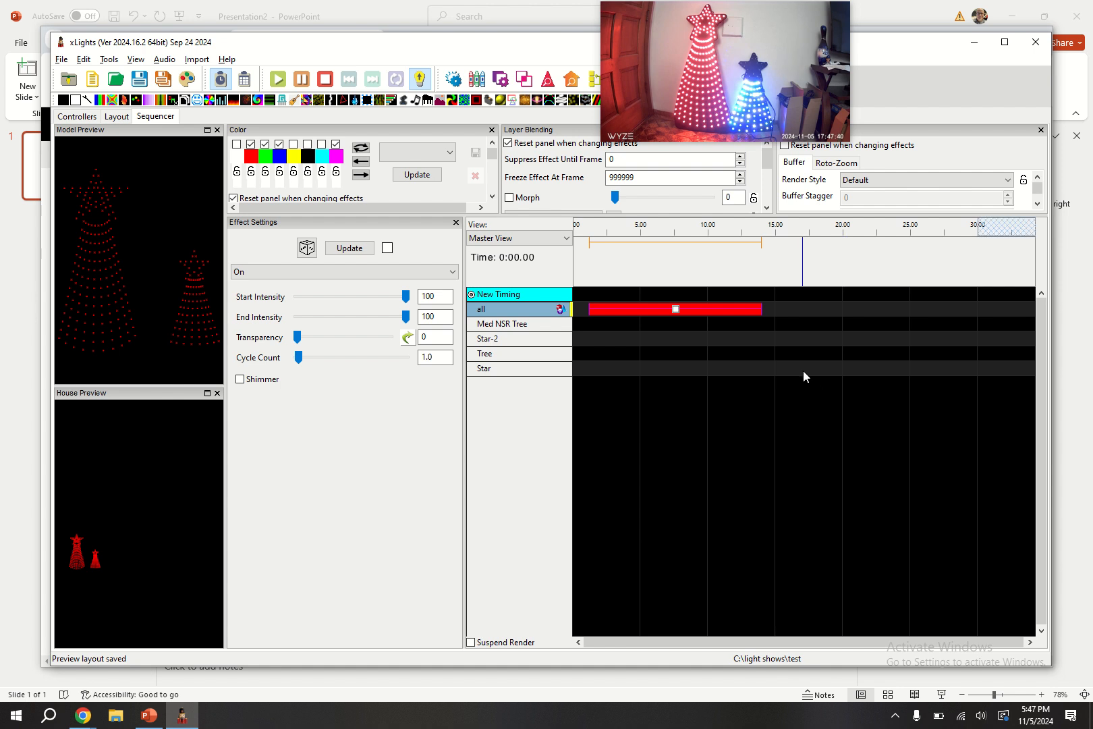
Deactivate red in the all group's On effect so green is used, and turn off output to the lights.
left_click(251, 144)
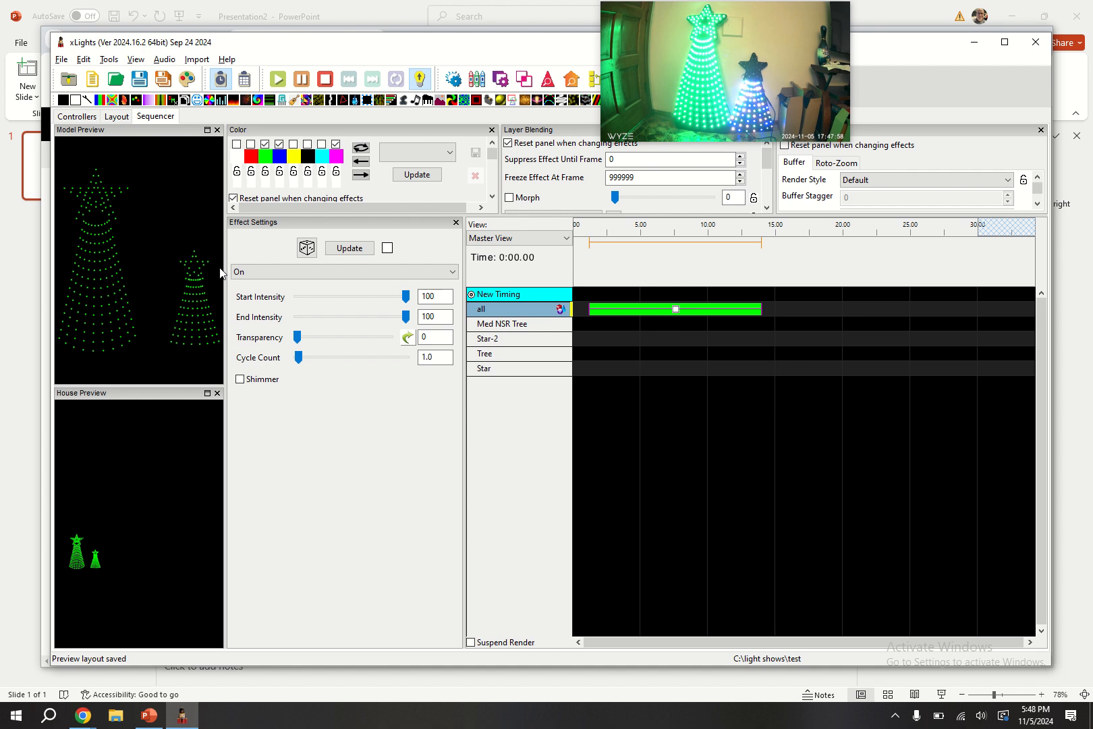
left_click(418, 79)
Select the small Tree model in the layout and look through its model properties.
left_click(116, 116)
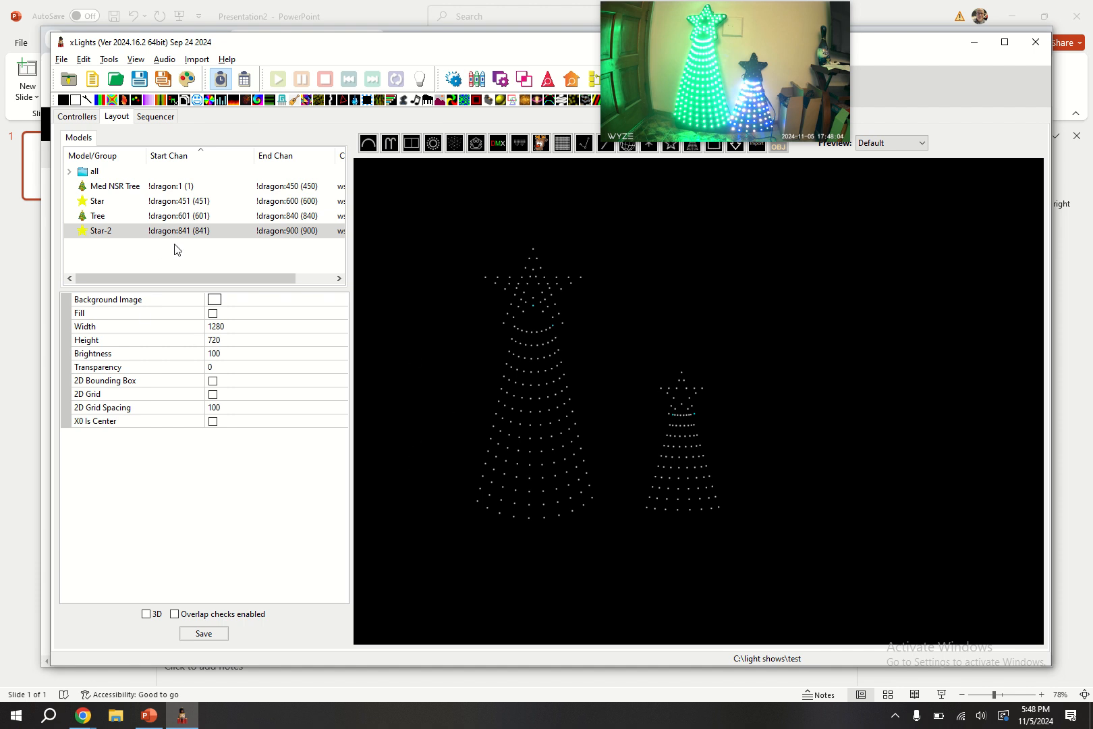
left_click(98, 216)
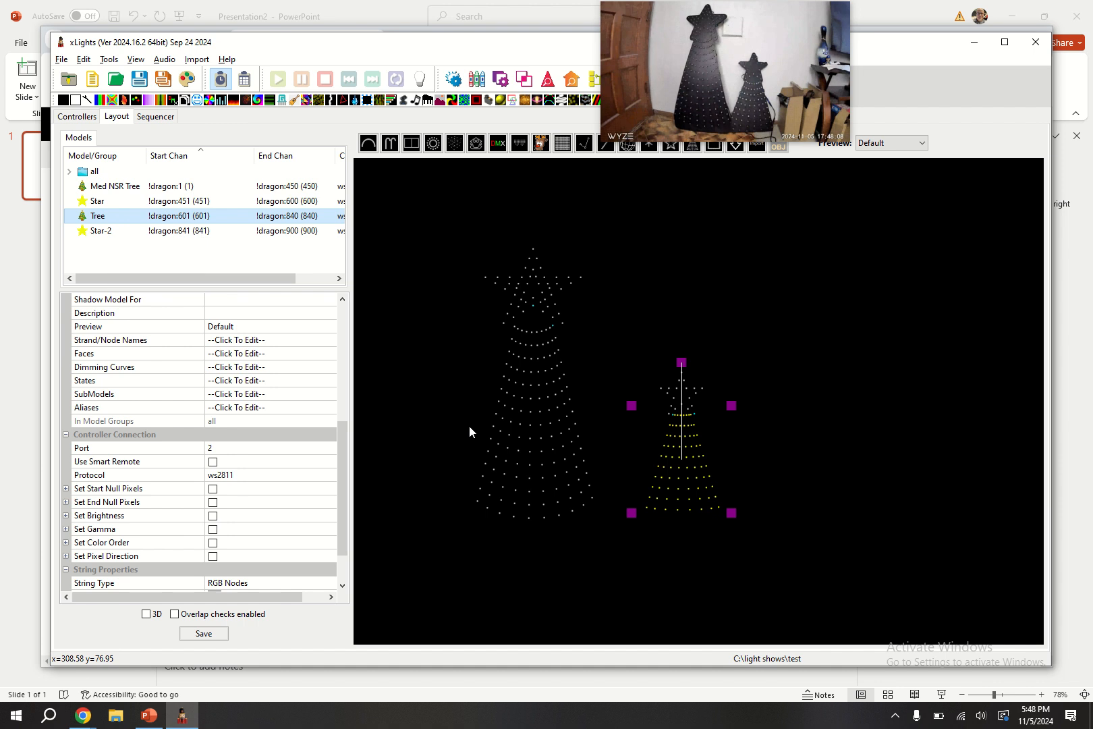
left_click(695, 417)
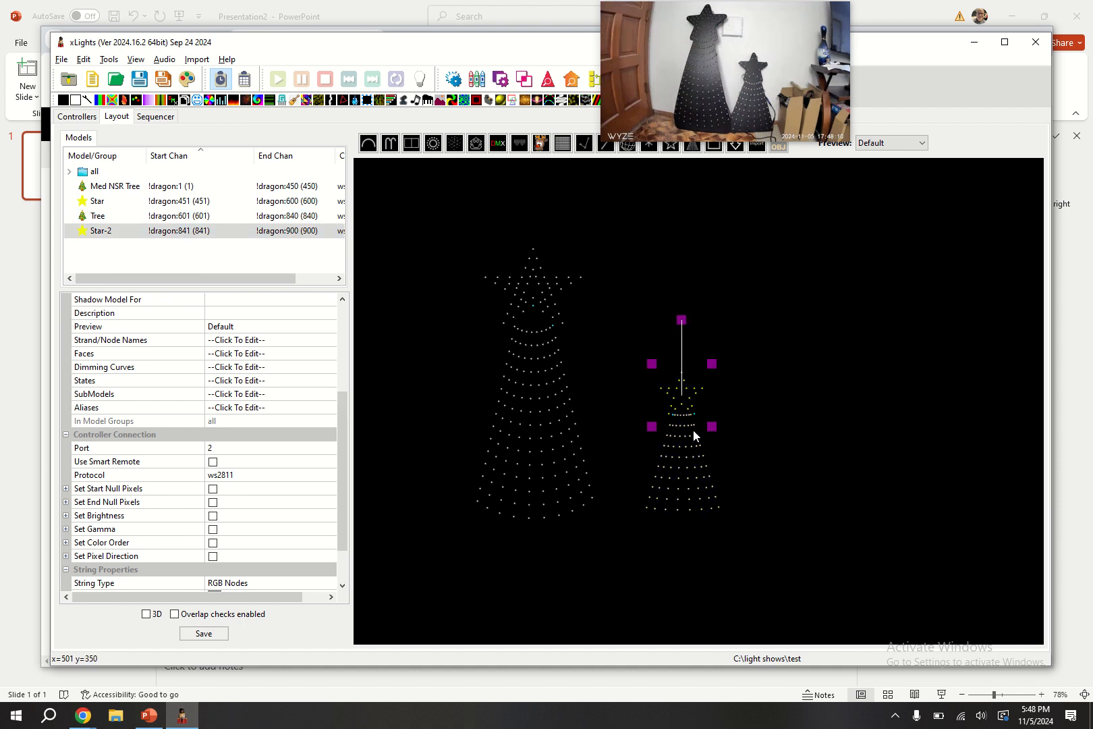
left_click(693, 438)
scroll(291, 503, "down", 2)
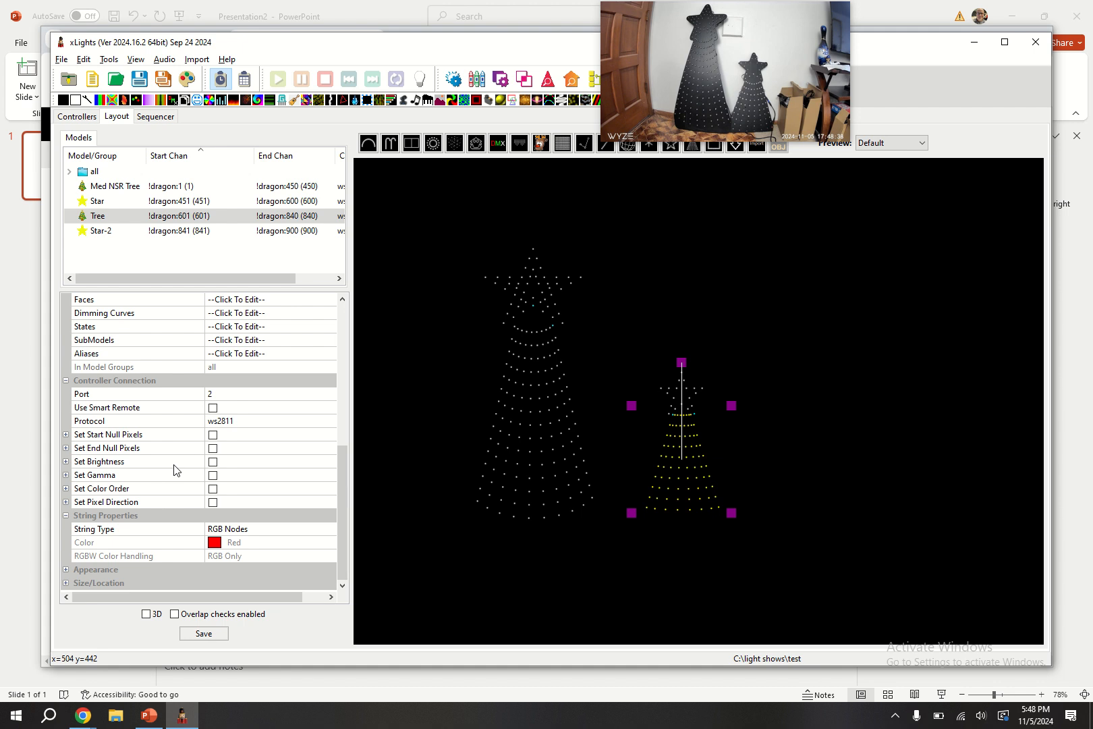
scroll(176, 459, "up", 5)
scroll(155, 314, "up", 2)
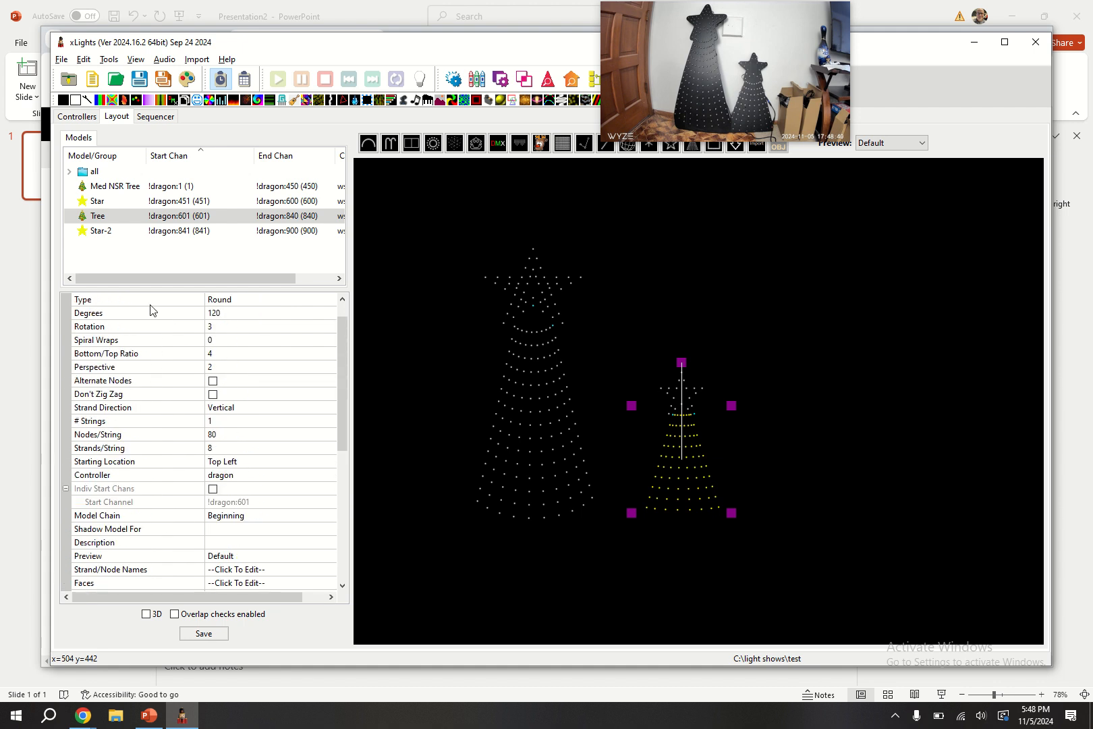
left_click(102, 217)
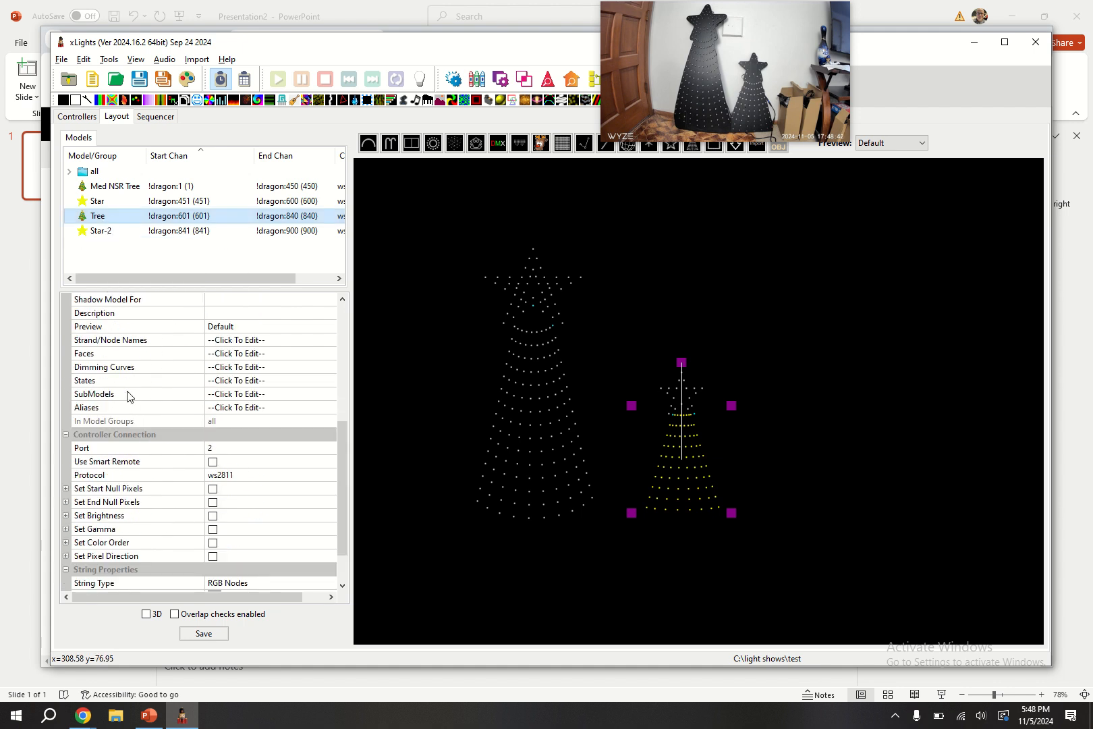
scroll(174, 439, "up", 4)
scroll(135, 396, "down", 5)
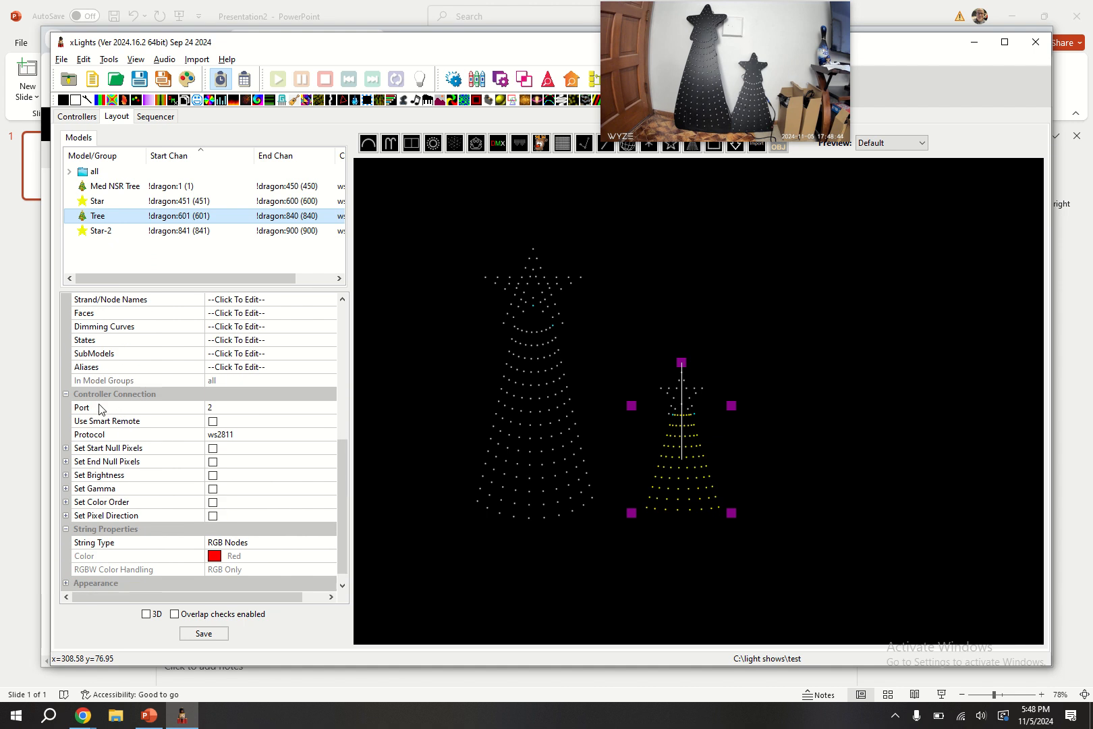
Examine the Tree model's Controller Connection and String Properties sections.
left_click(102, 408)
double_click(94, 394)
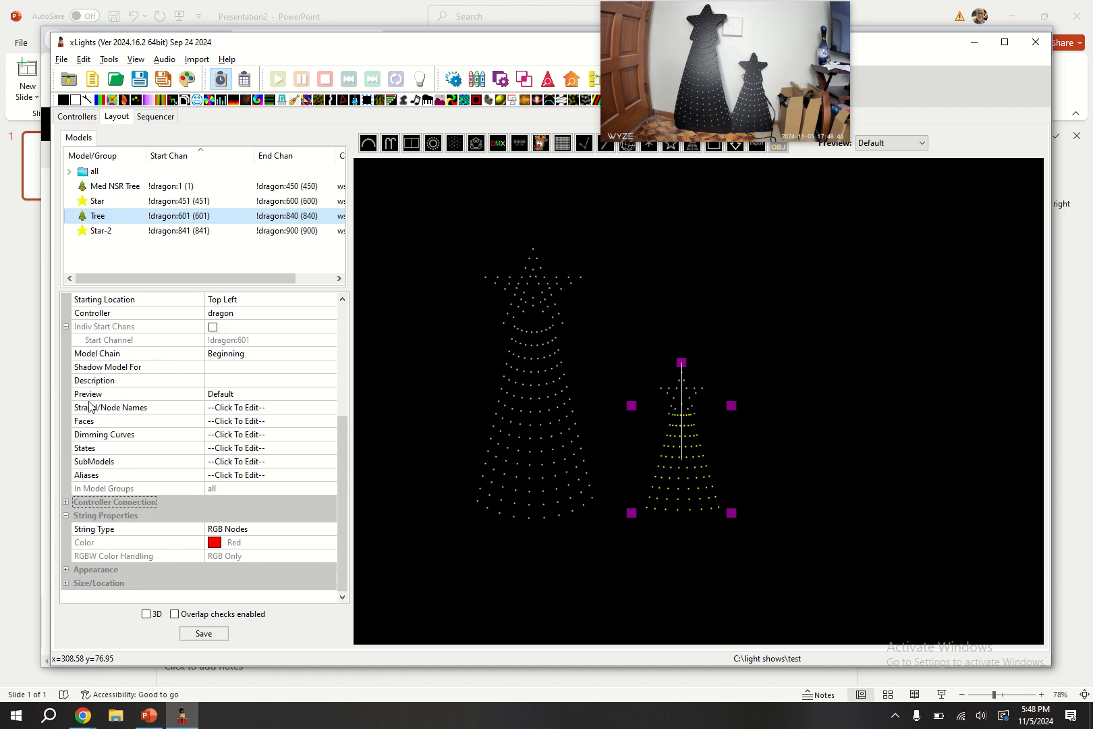
double_click(112, 517)
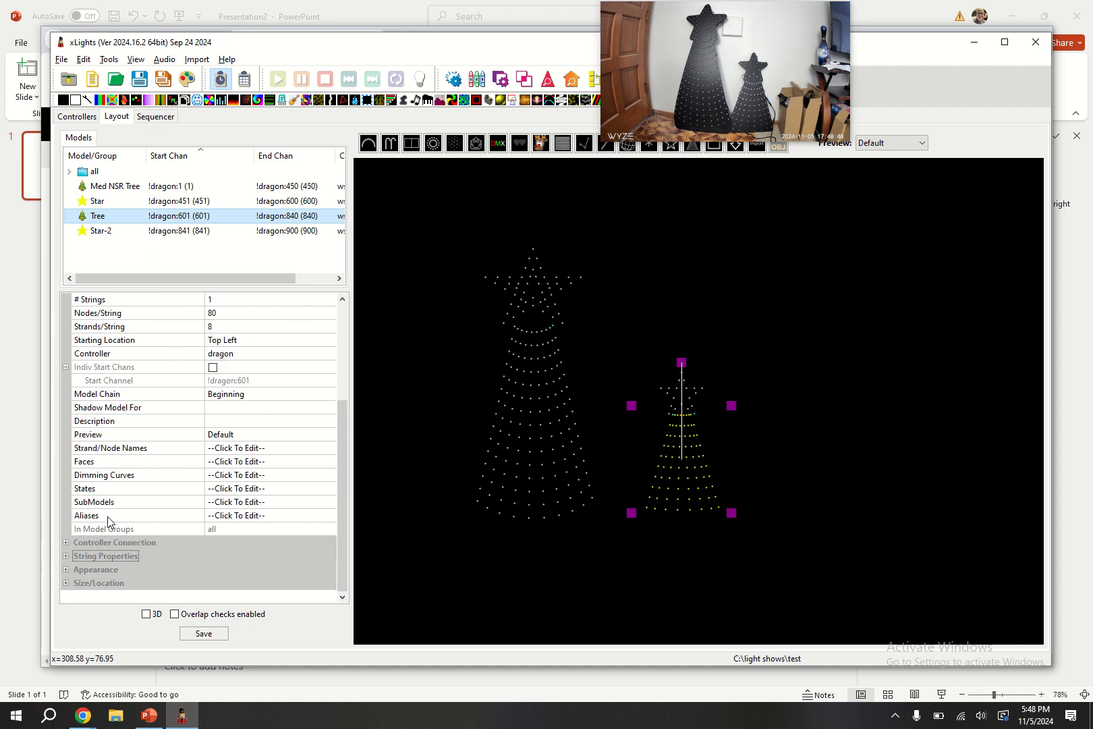
double_click(86, 558)
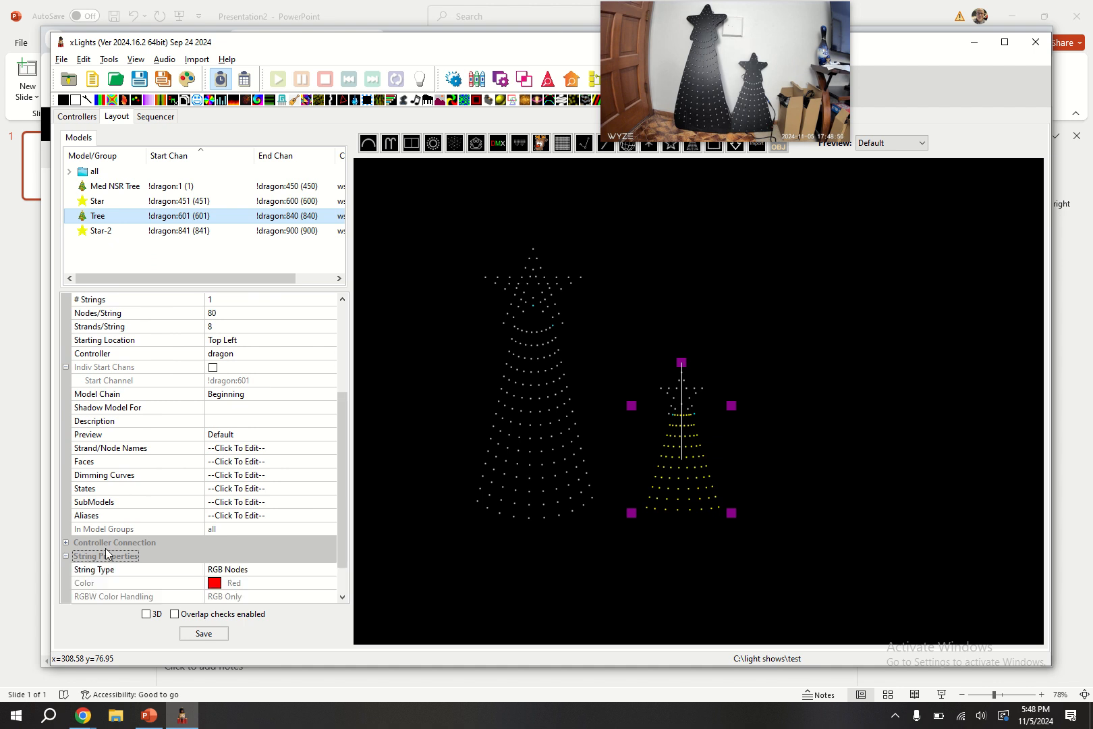
left_click(99, 542)
double_click(99, 542)
scroll(154, 529, "down", 4)
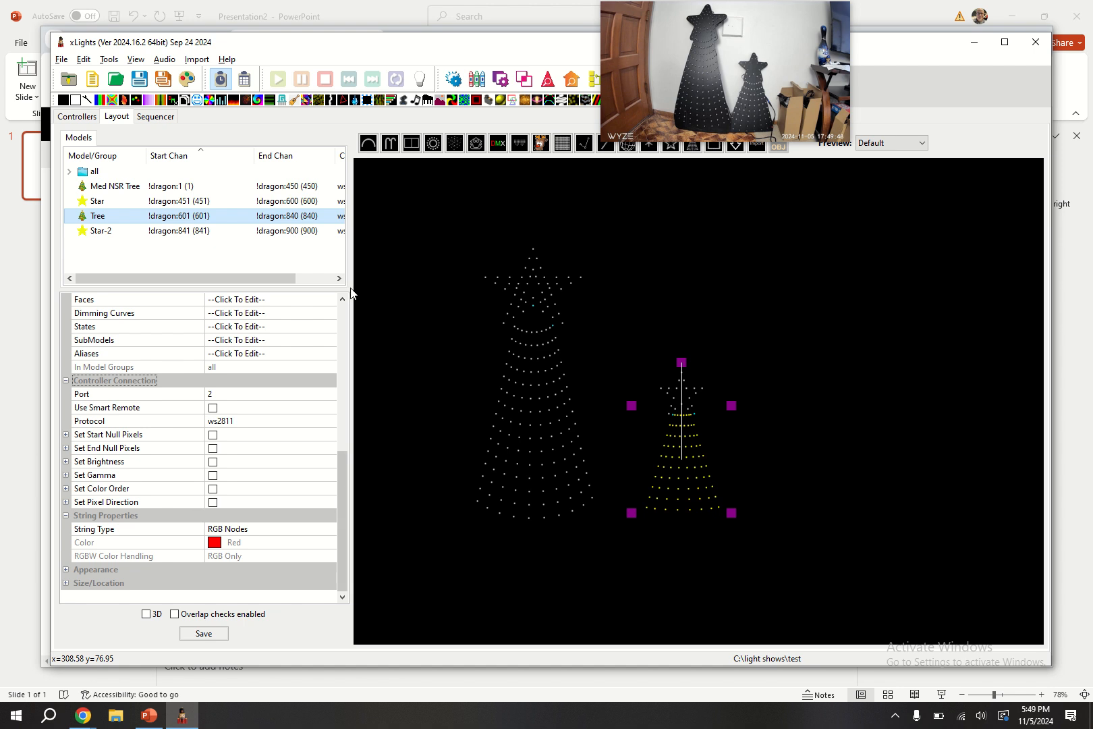
Set the Tree model's String Type to RGBW Nodes, with RGBW Color Handling at RGB Only.
mouse_move(620, 15)
left_click(245, 533)
left_click(280, 532)
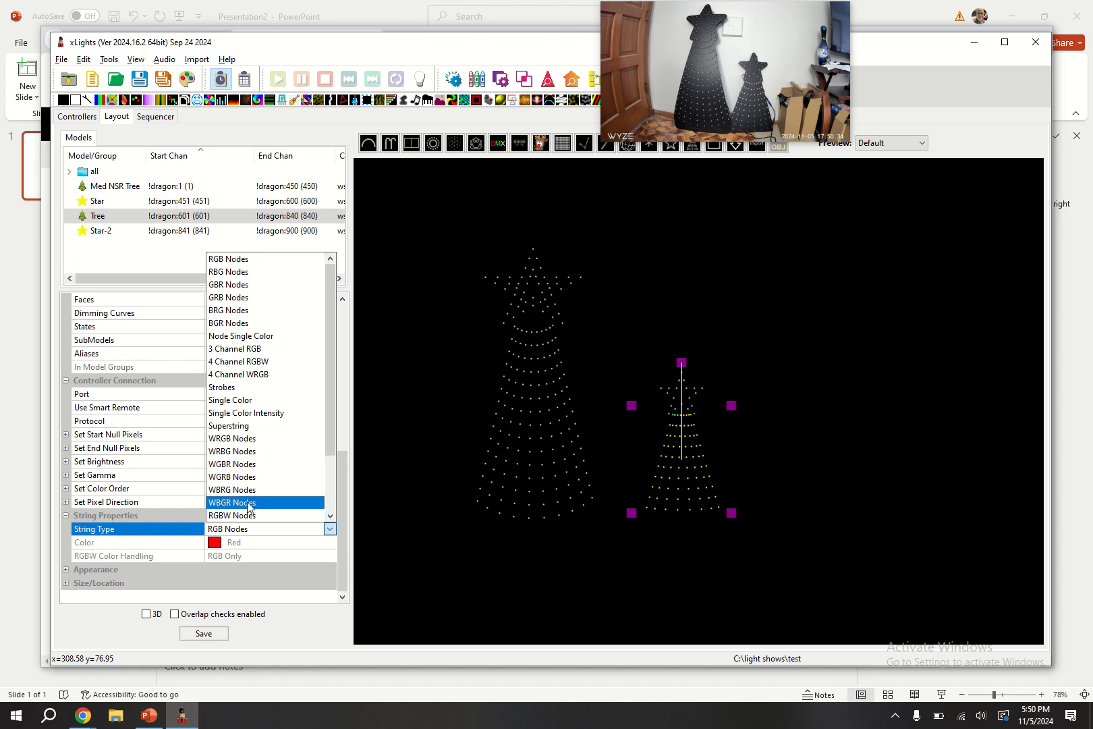
left_click(237, 516)
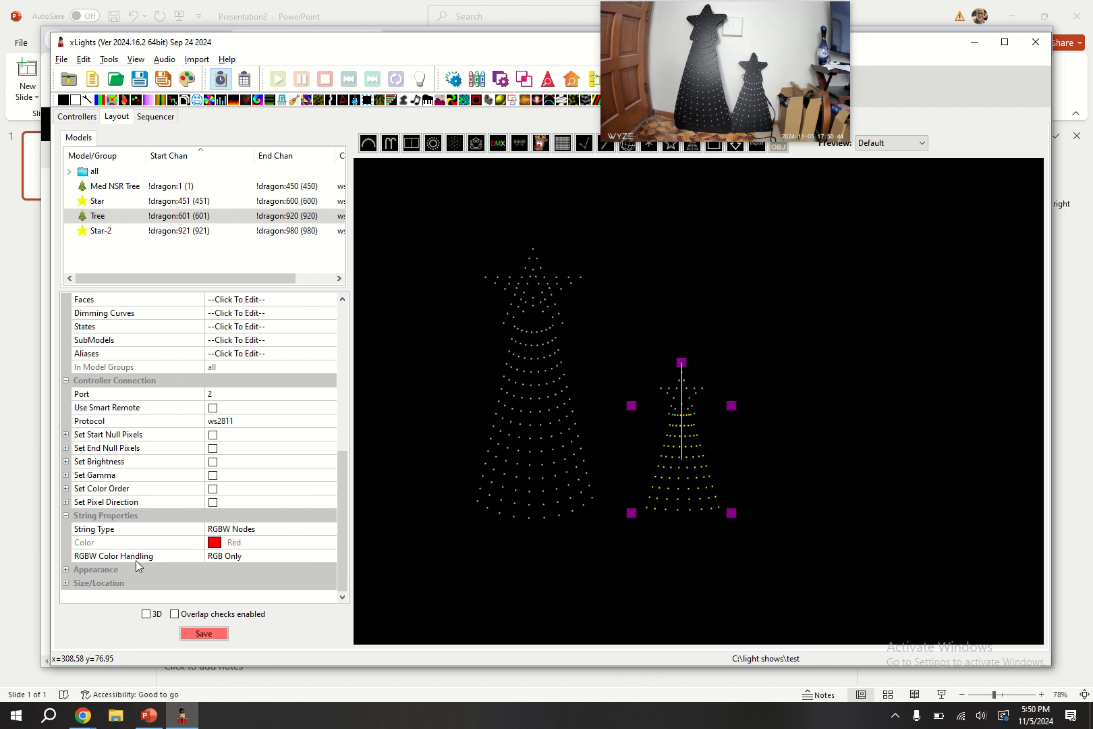
left_click(135, 560)
left_click(267, 558)
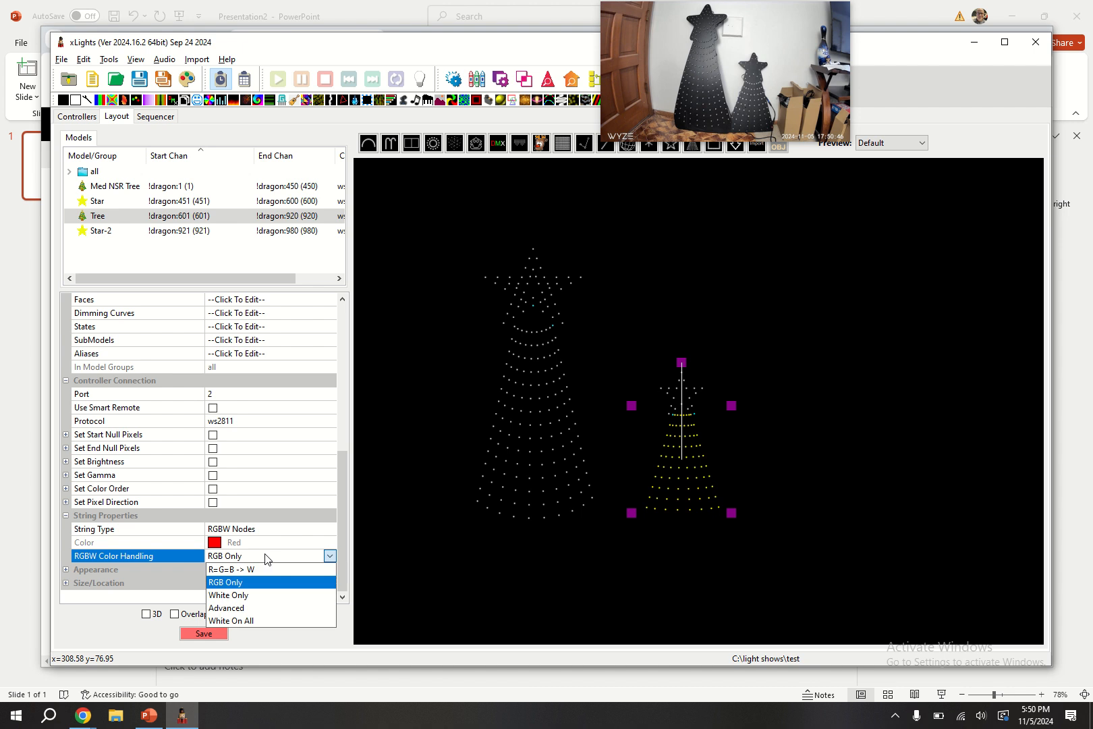
left_click(236, 584)
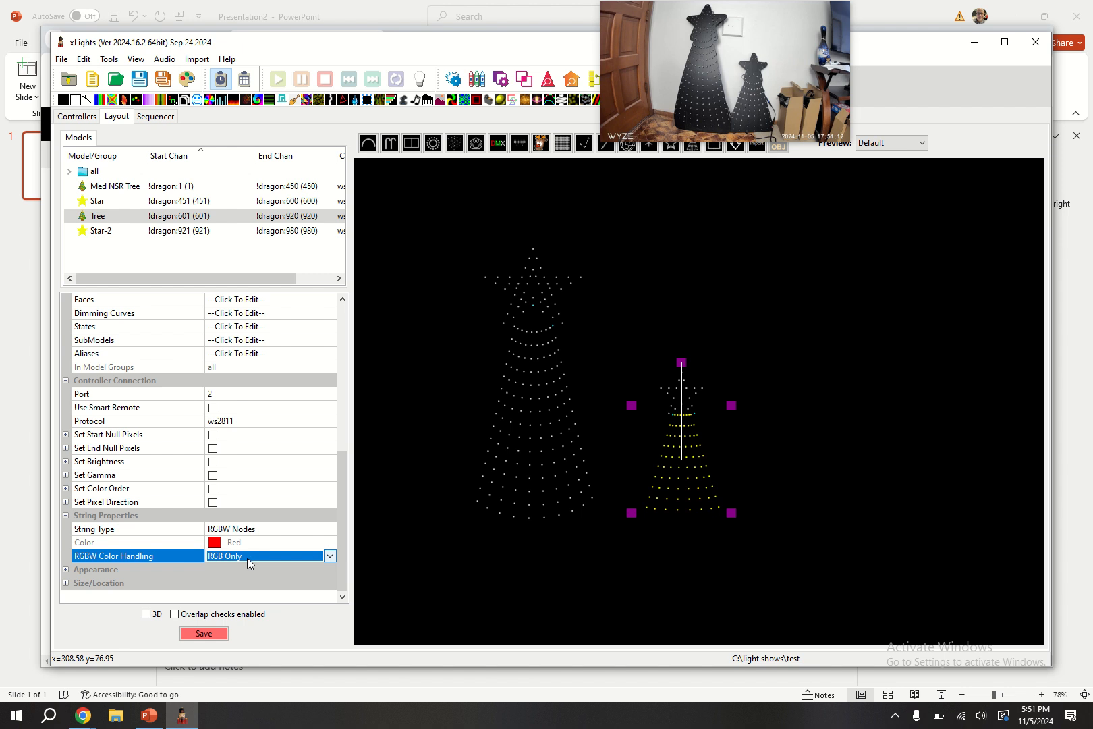
Try R=G=B -> W as the Tree's RGBW Color Handling, and return it to RGB Only.
left_click(247, 557)
left_click(247, 566)
left_click(284, 554)
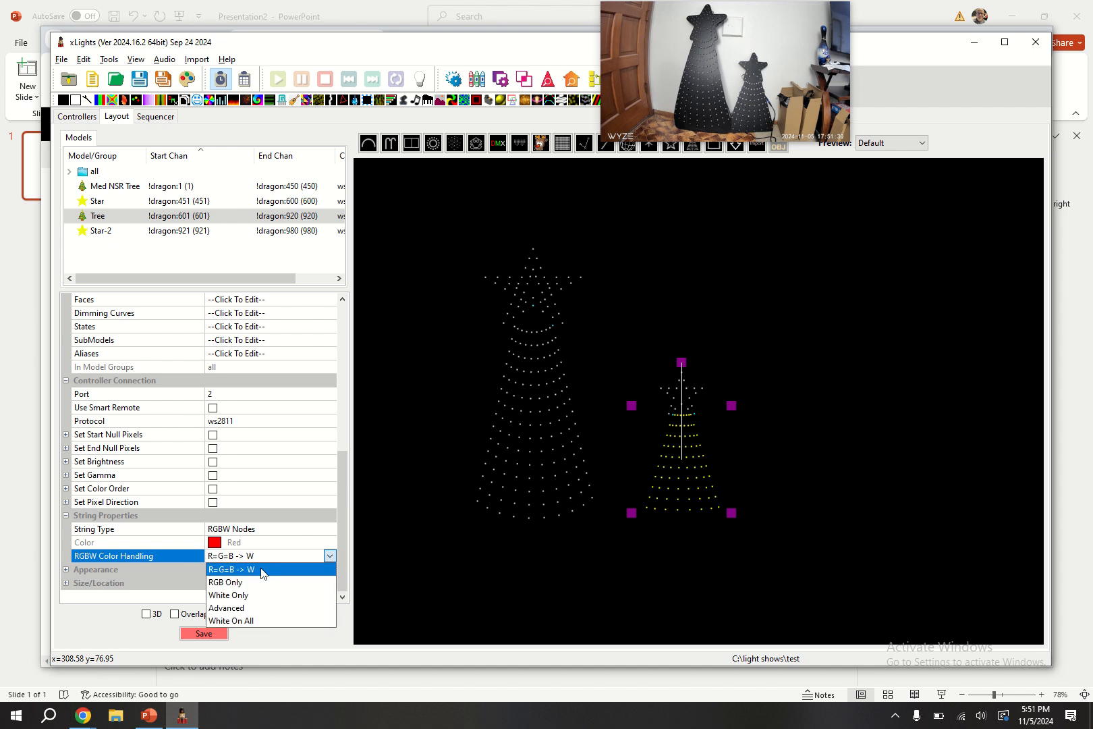
left_click(258, 578)
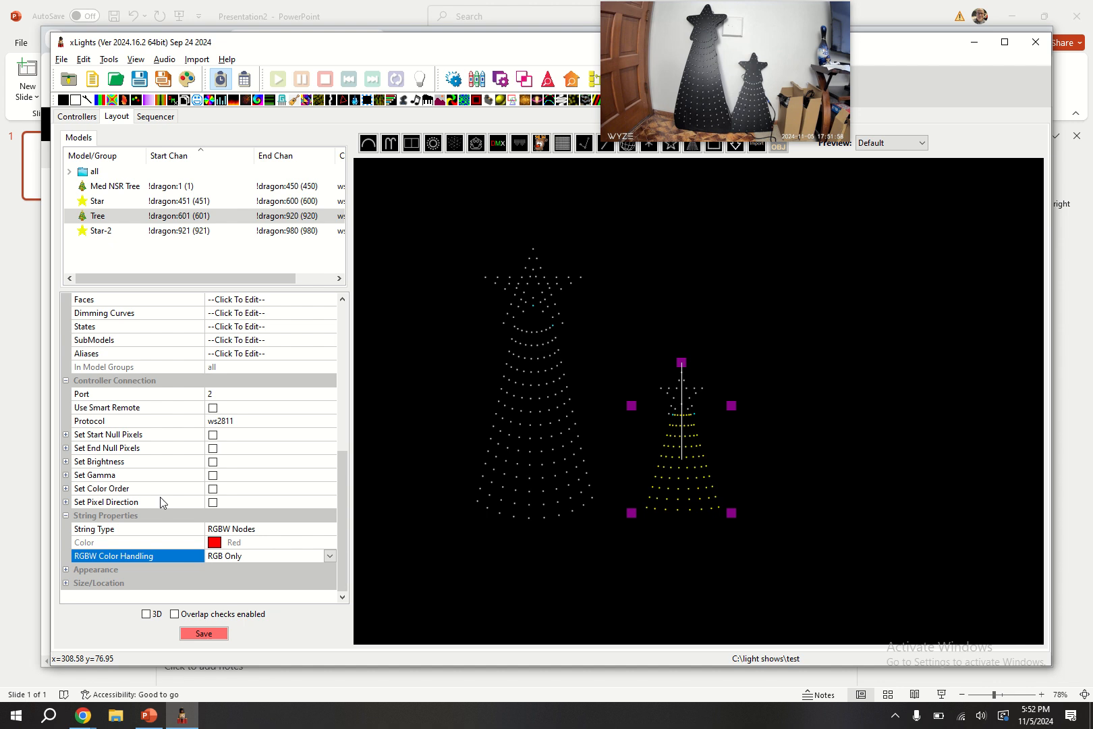
Enable Set Color Order for the Tree model and choose RGBW as its color order.
left_click(213, 489)
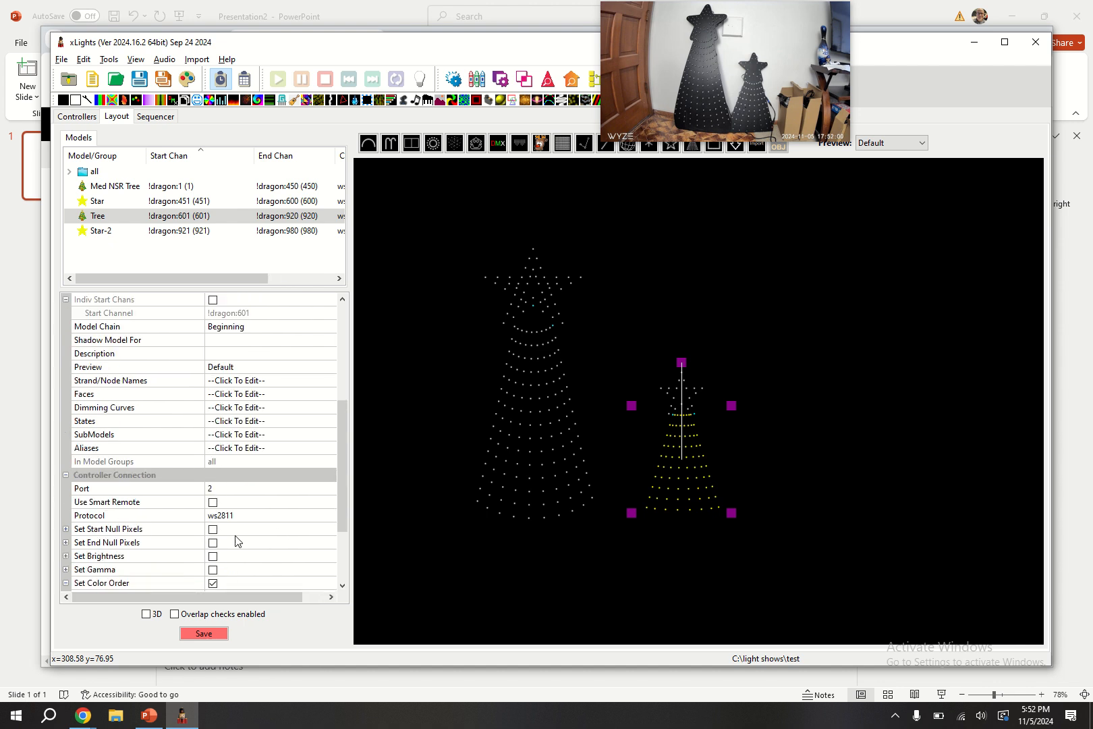
scroll(230, 556, "down", 1)
left_click(220, 560)
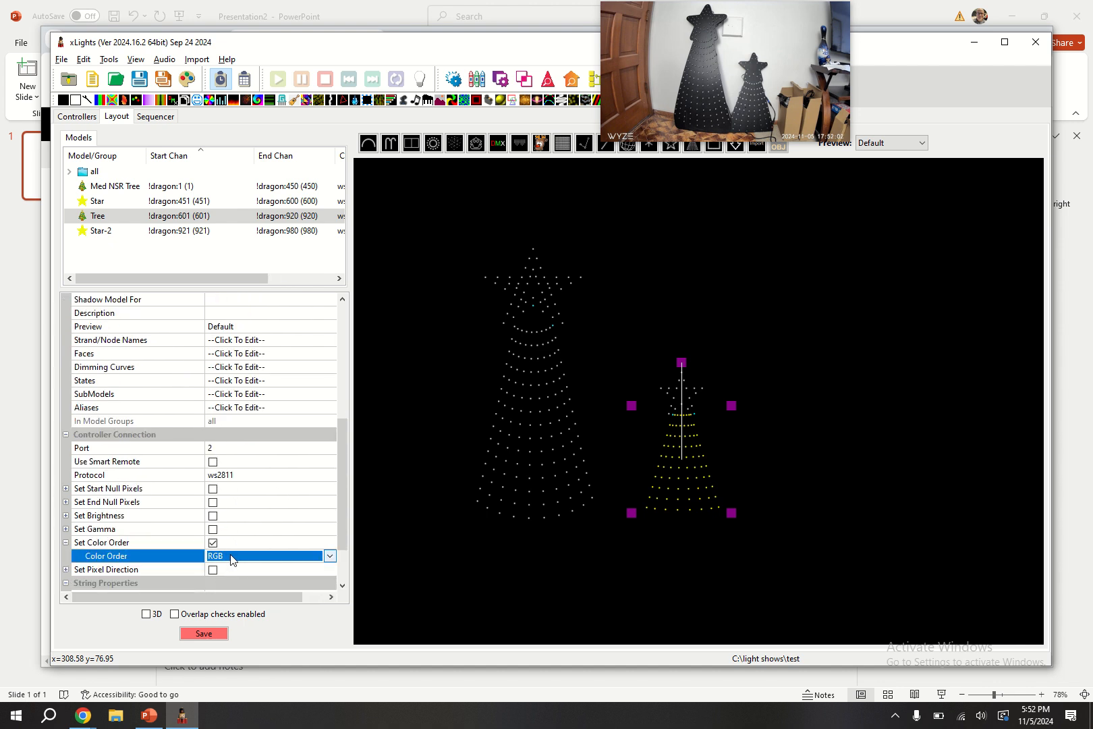
left_click(239, 561)
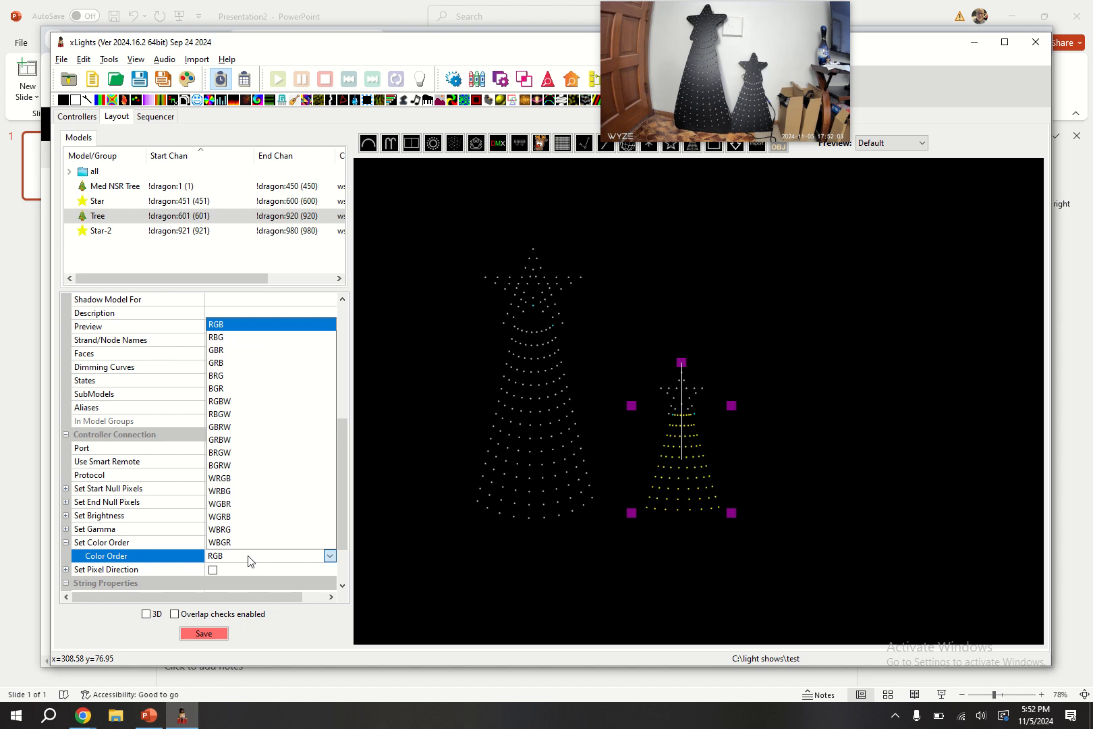
left_click(241, 402)
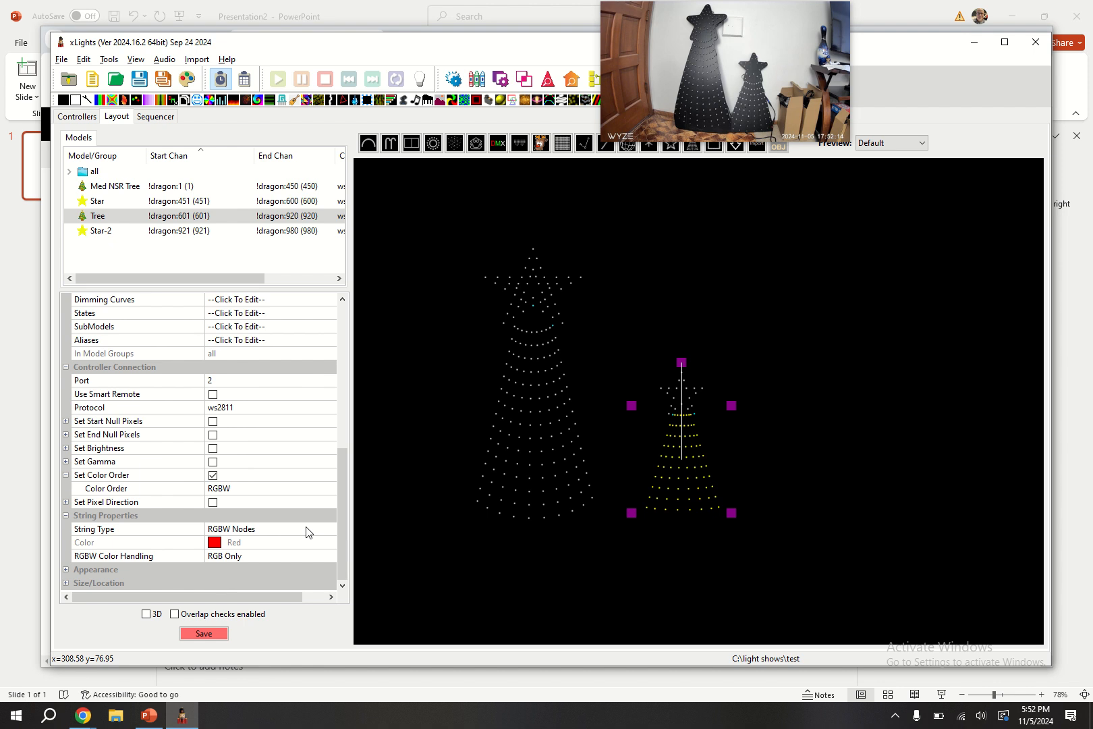
Review the available color order options for the Tree model.
left_click(246, 494)
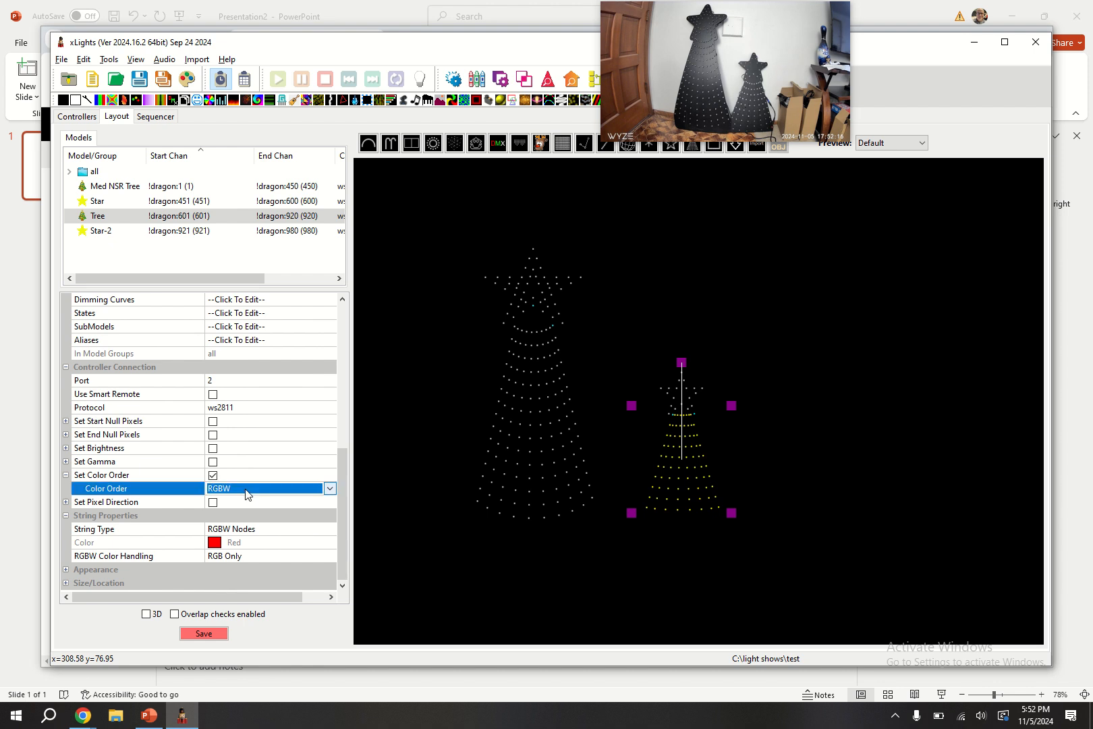
left_click(247, 493)
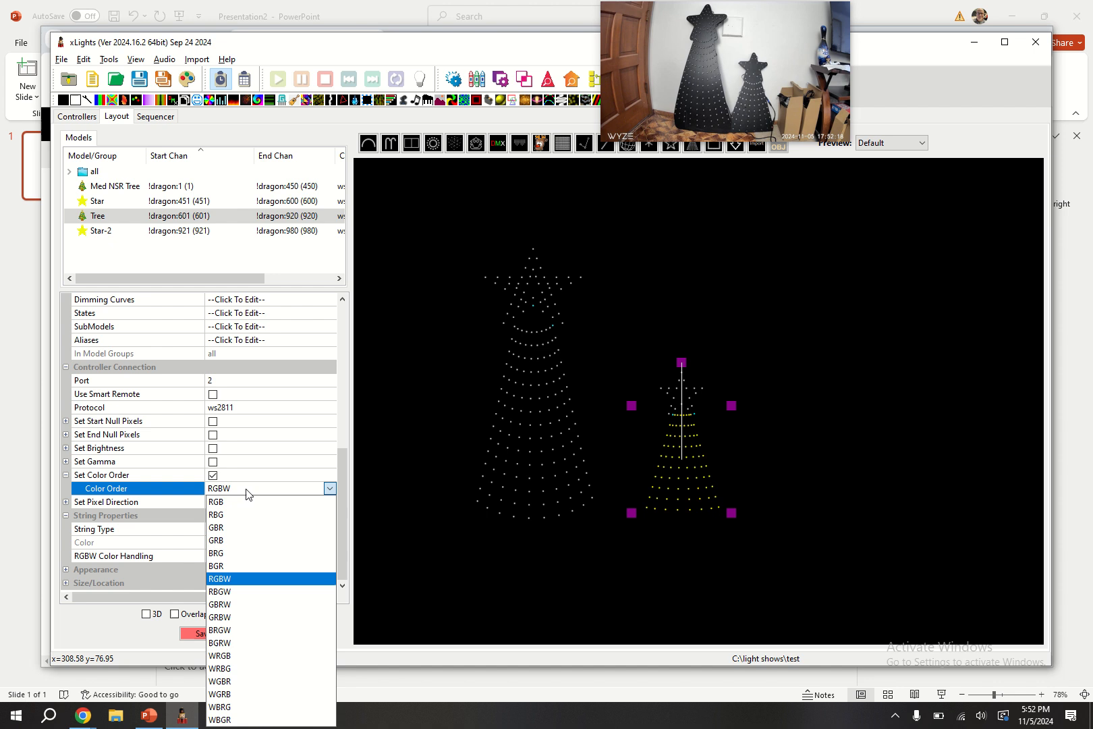
left_click(247, 494)
left_click(247, 494)
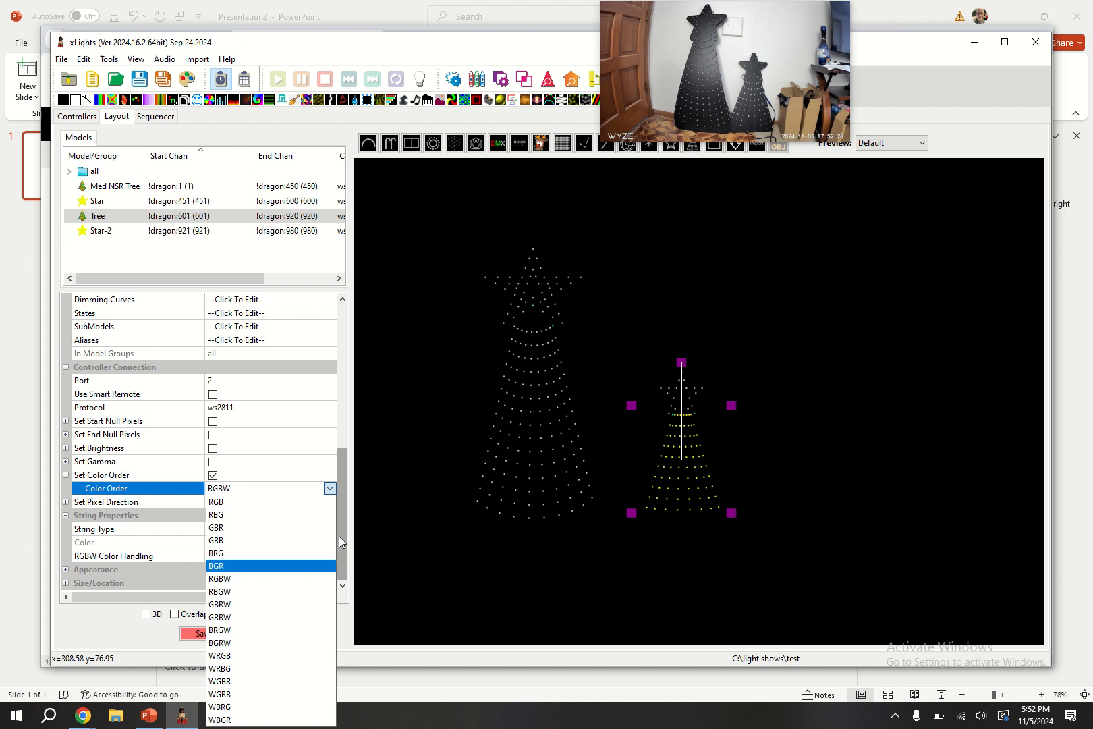
left_click(346, 486)
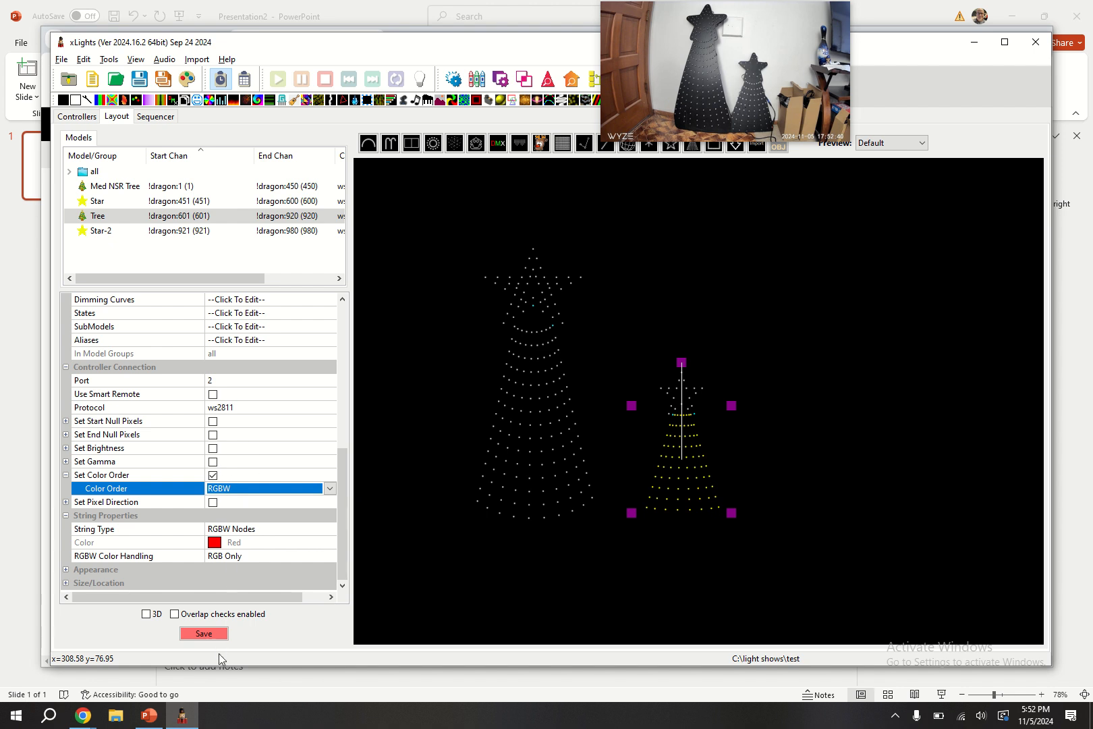
Save the layout and upload the output configuration to the dragon controller.
left_click(209, 636)
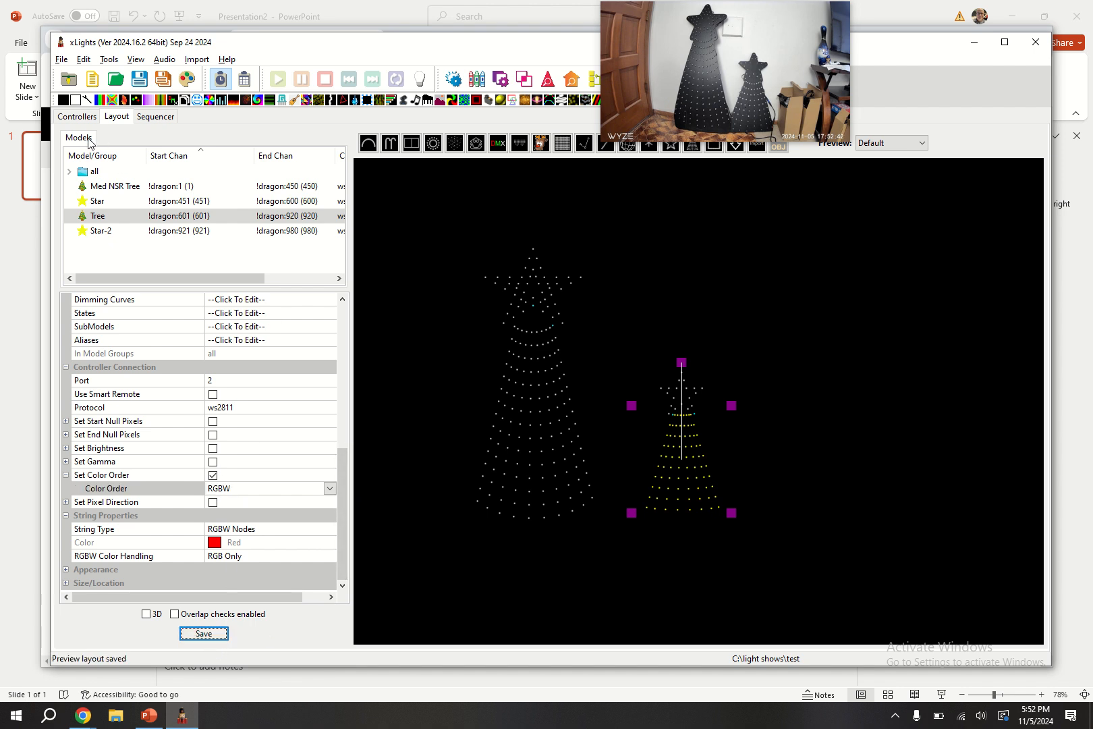
left_click(77, 116)
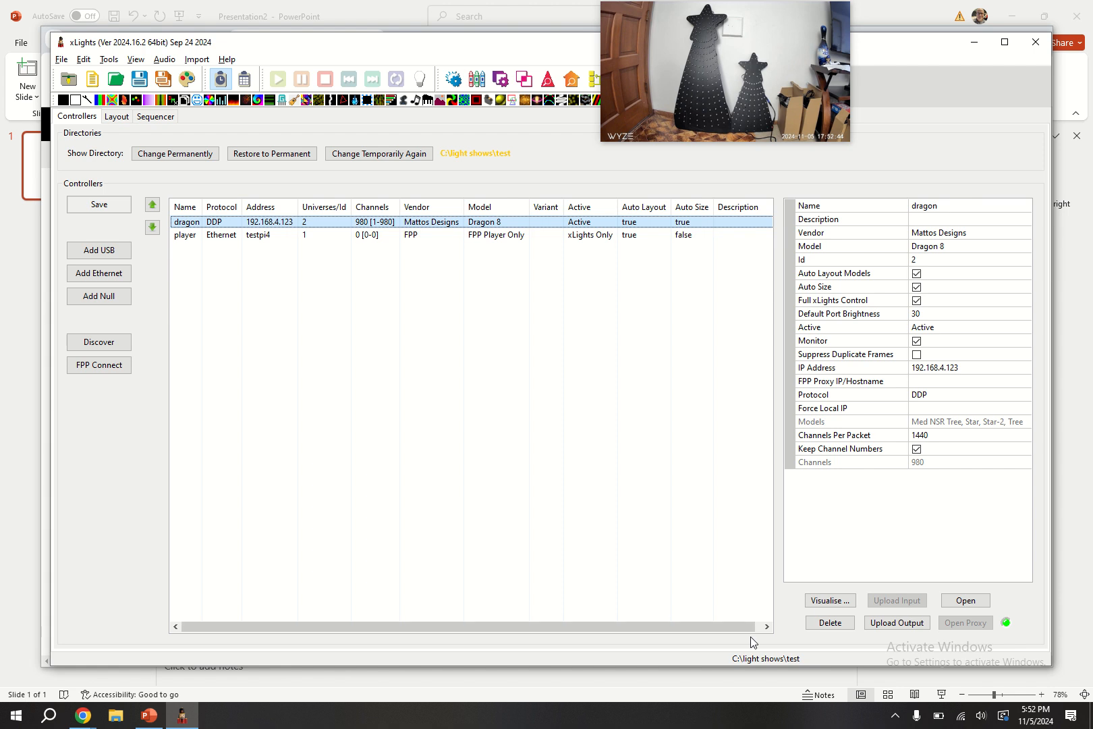
left_click(896, 622)
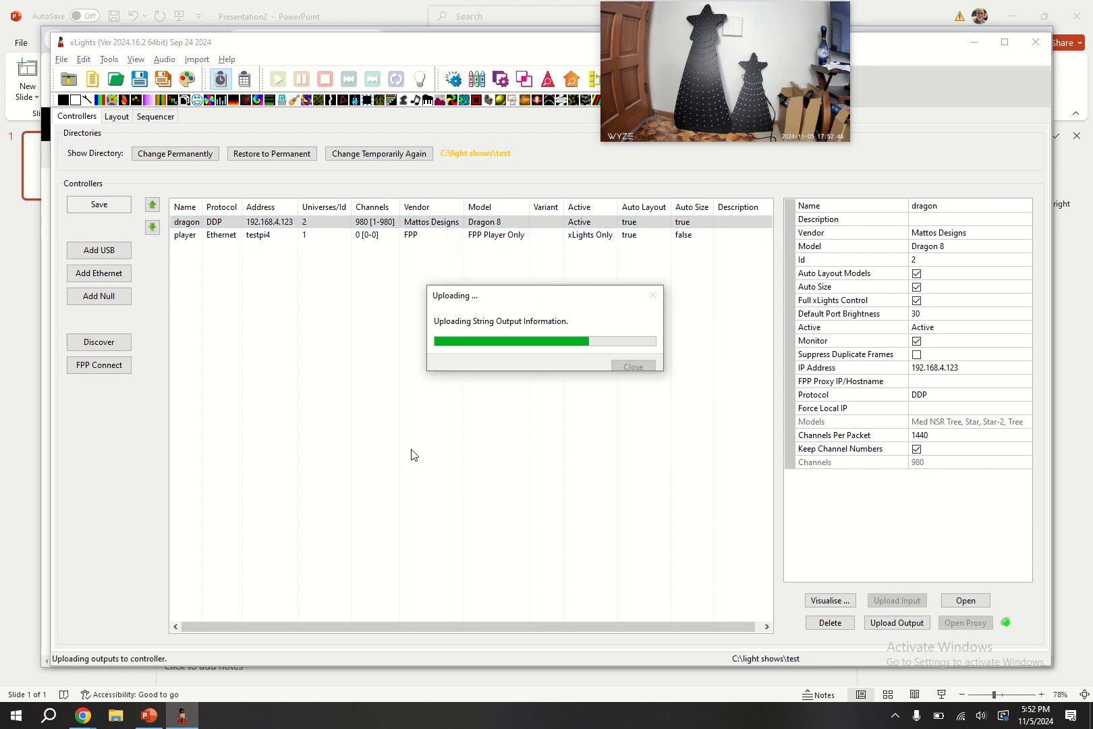
Switch to Chrome and reload the Dragon Outputs page to check the Tree output's pixel type.
key("alt+Tab")
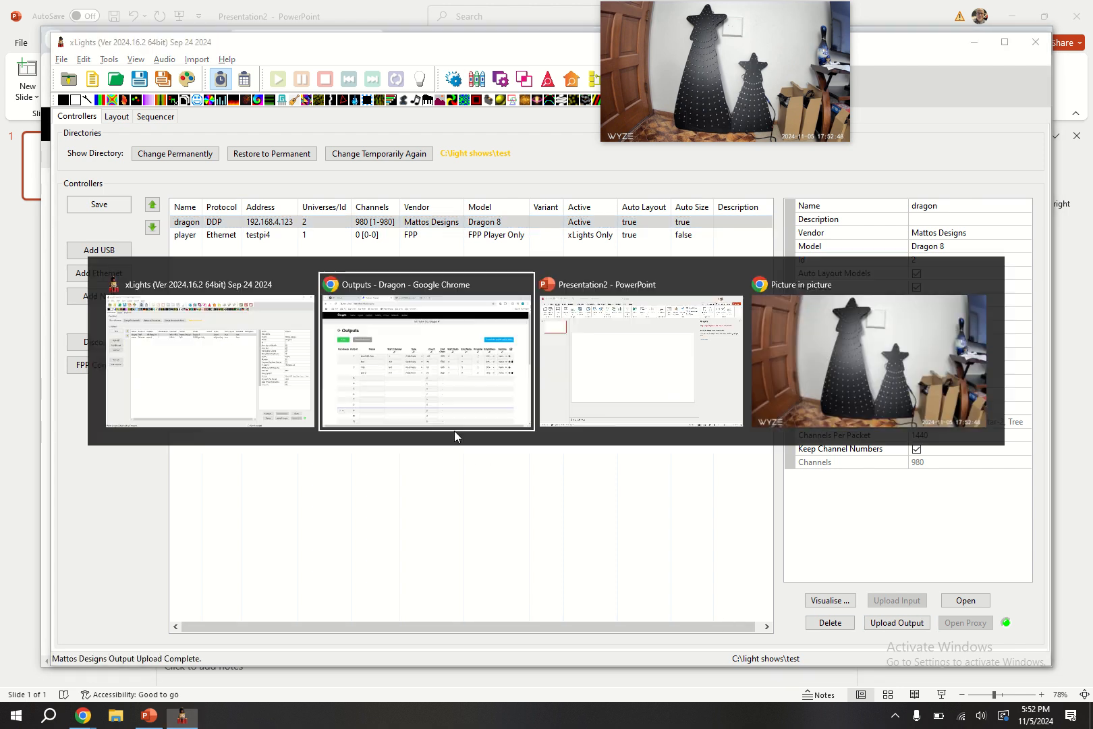
key("alt+Tab")
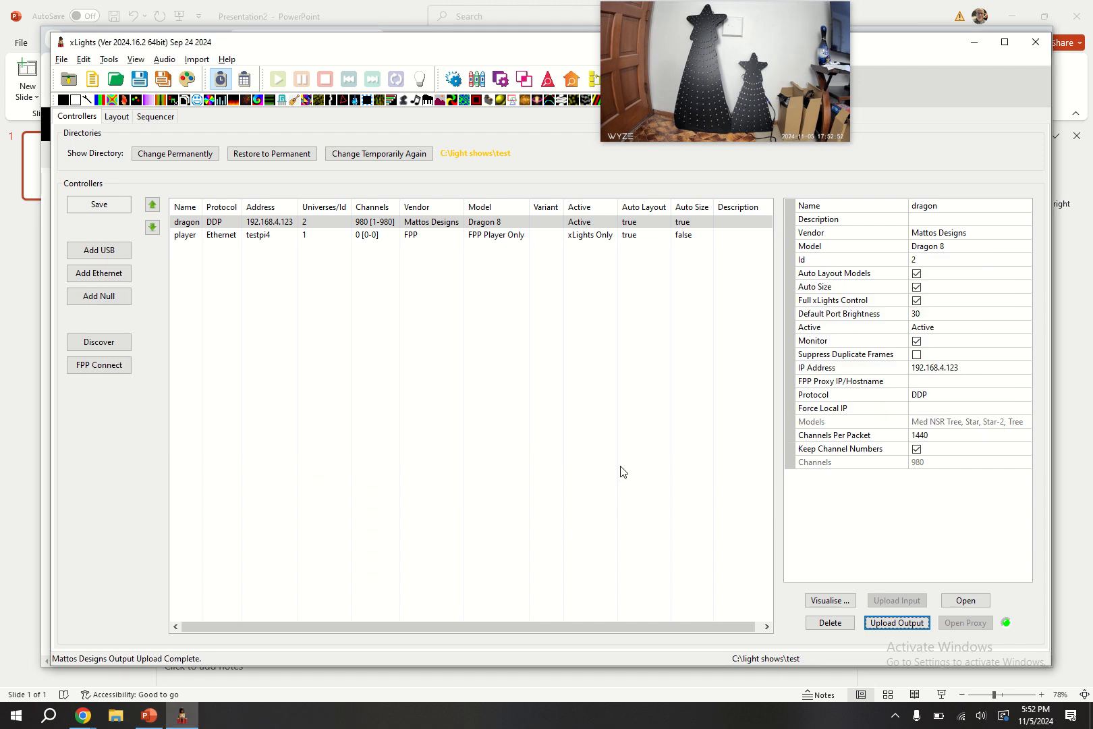
key("alt+Tab")
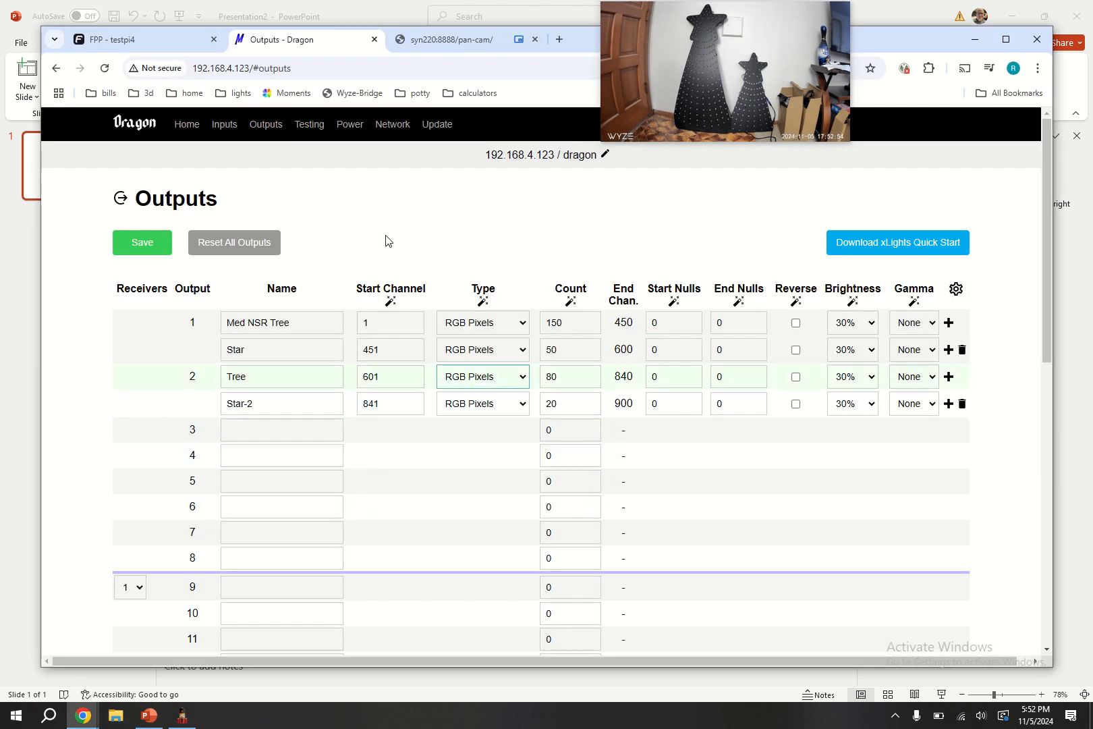
left_click(104, 67)
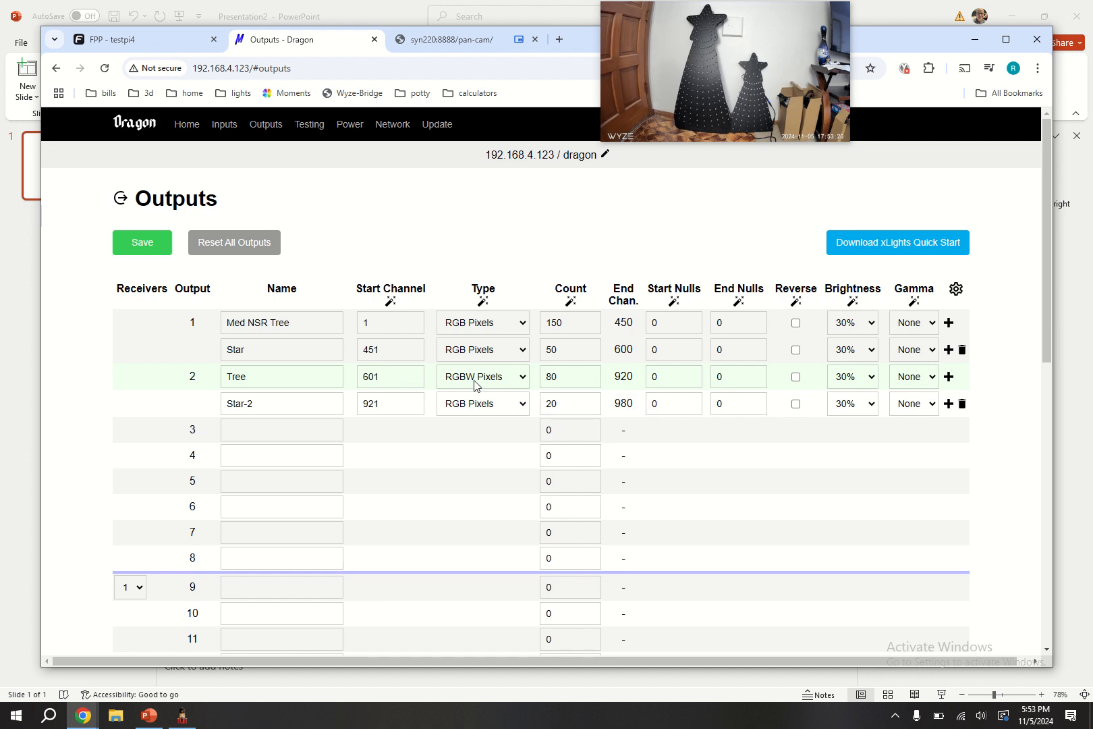
Switch back to xLights, select the green On effect on the all group in the sequencer and enable output to the lights.
key("alt+Tab")
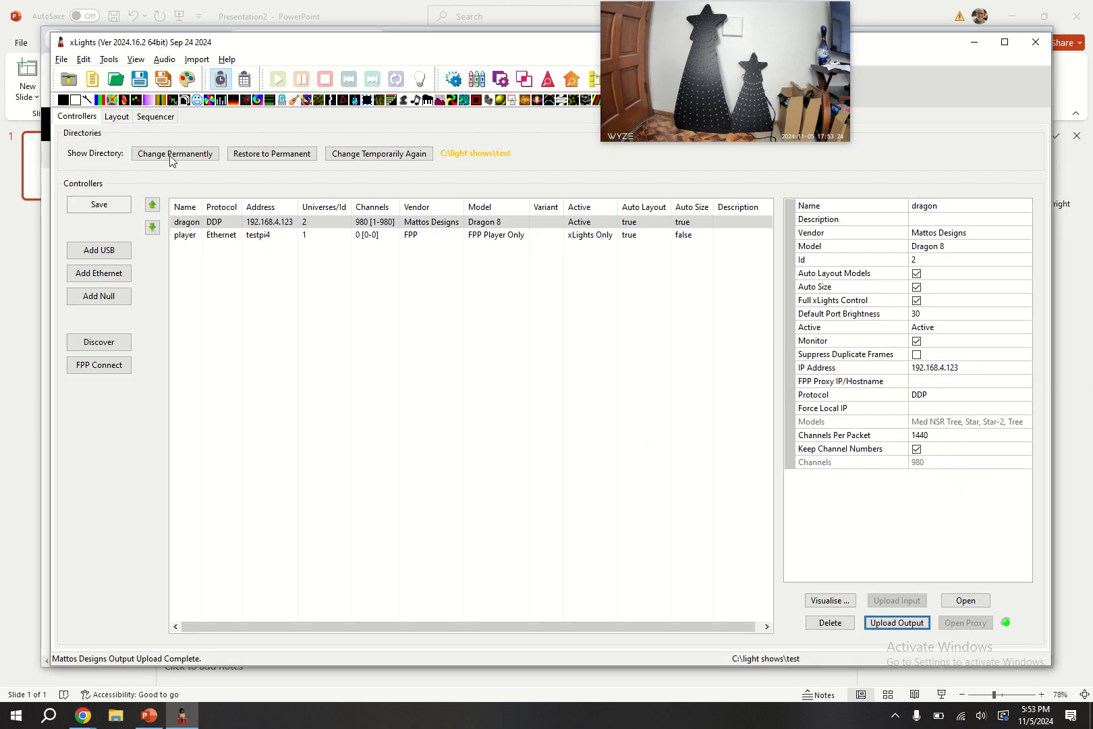
left_click(155, 116)
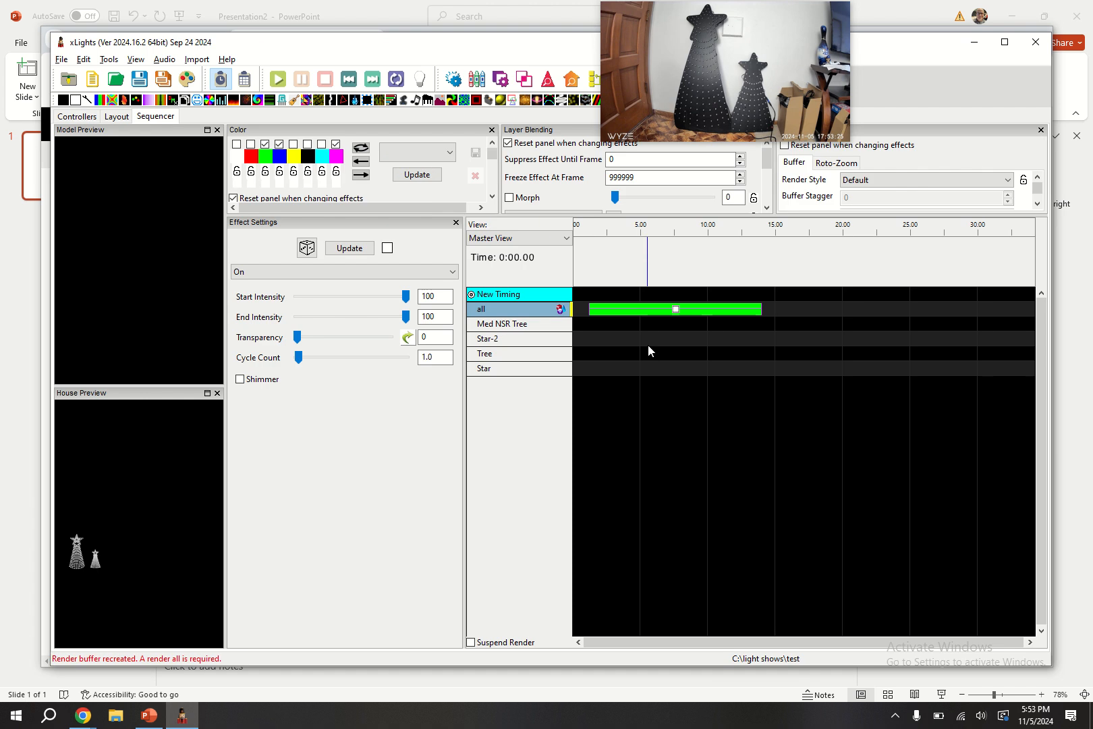
left_click(678, 316)
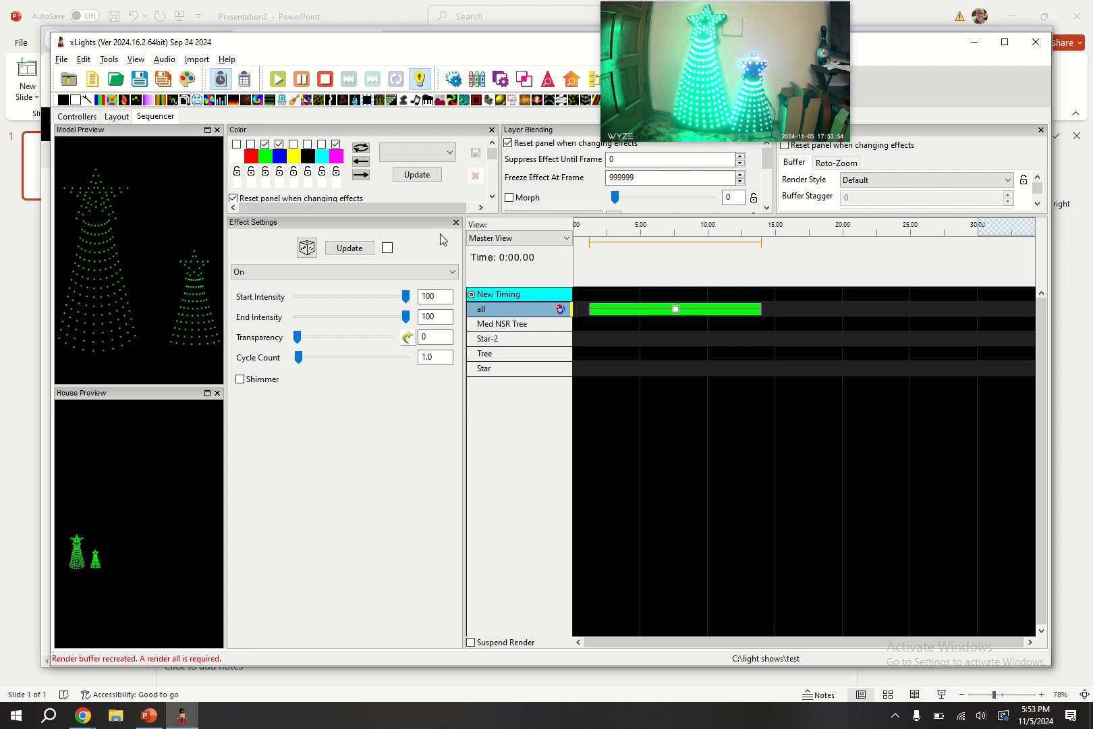
Change the On effect on the all group to white to test the white output on both trees.
left_click(236, 145)
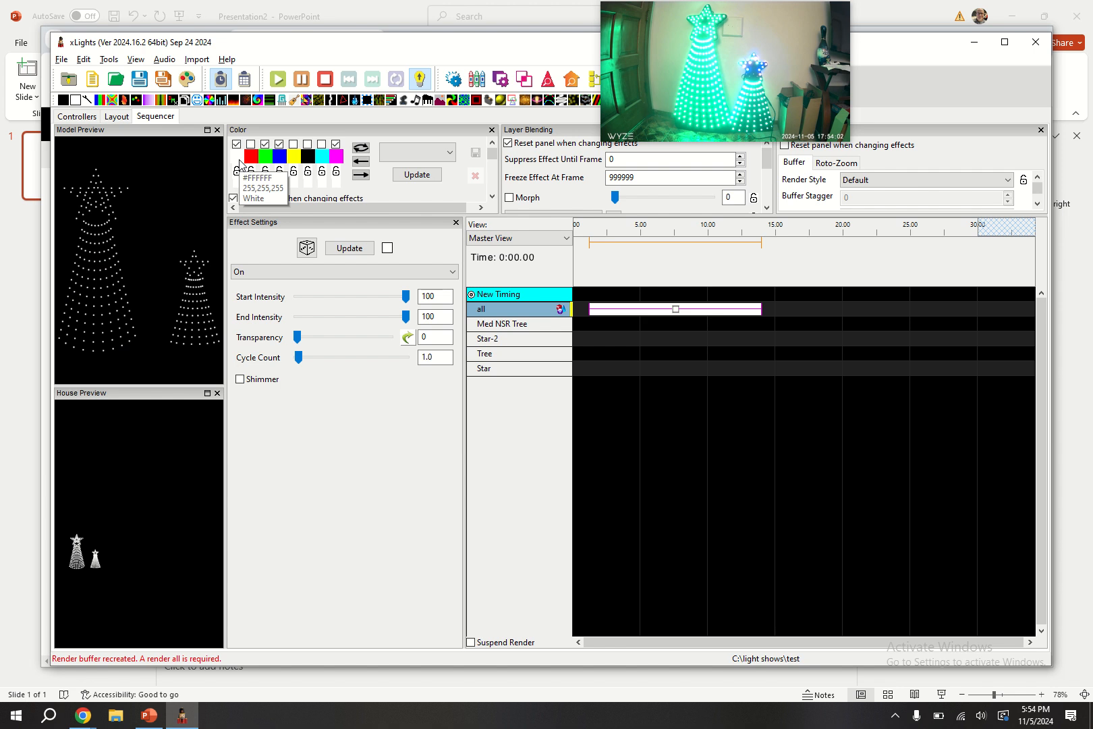
mouse_move(792, 93)
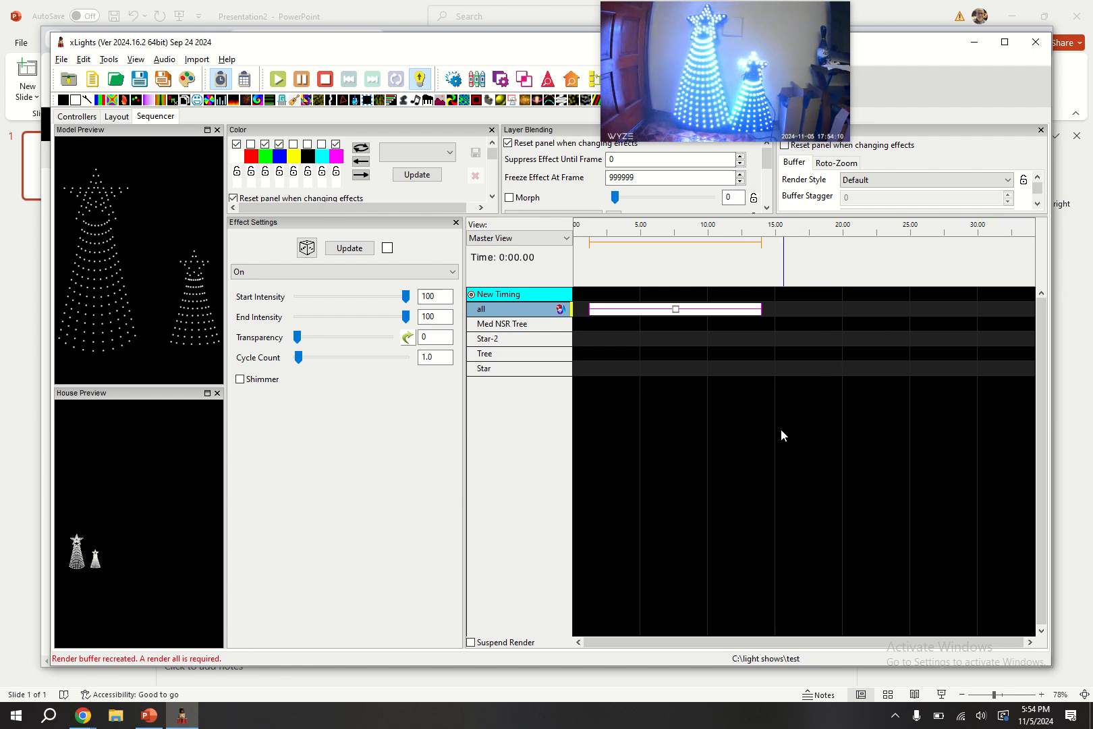
Set the Tree model's RGBW Color Handling to R=G=B -> W in the layout and save it.
left_click(117, 117)
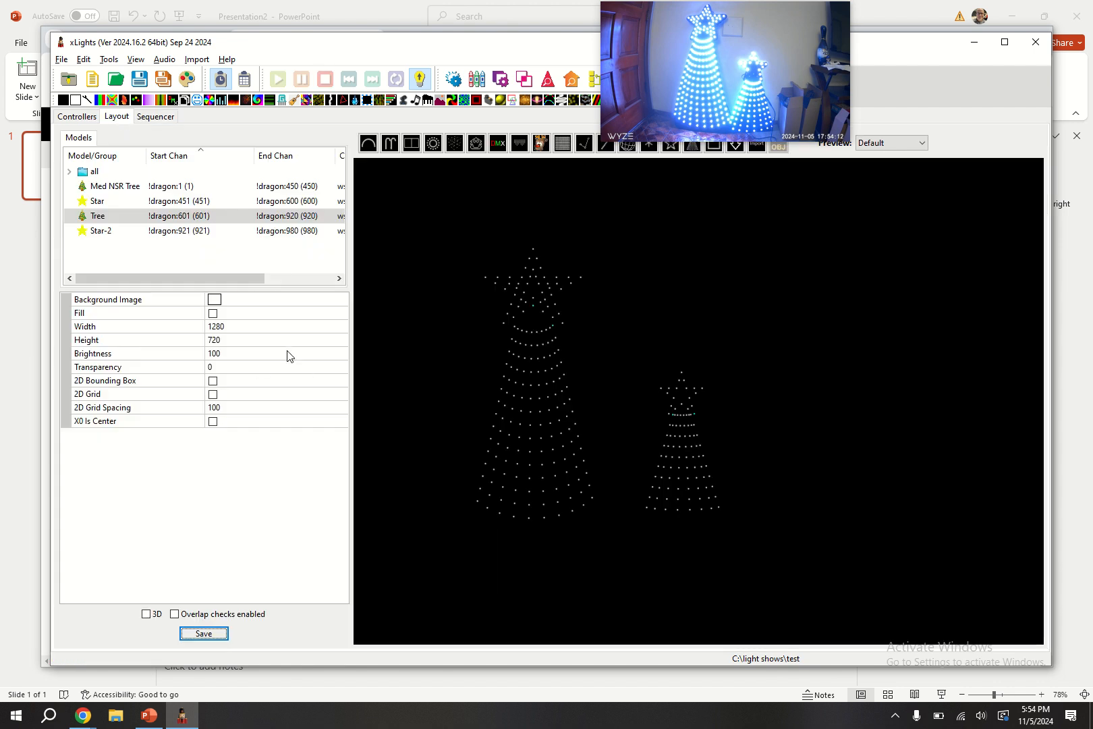
left_click(126, 217)
scroll(280, 516, "down", 3)
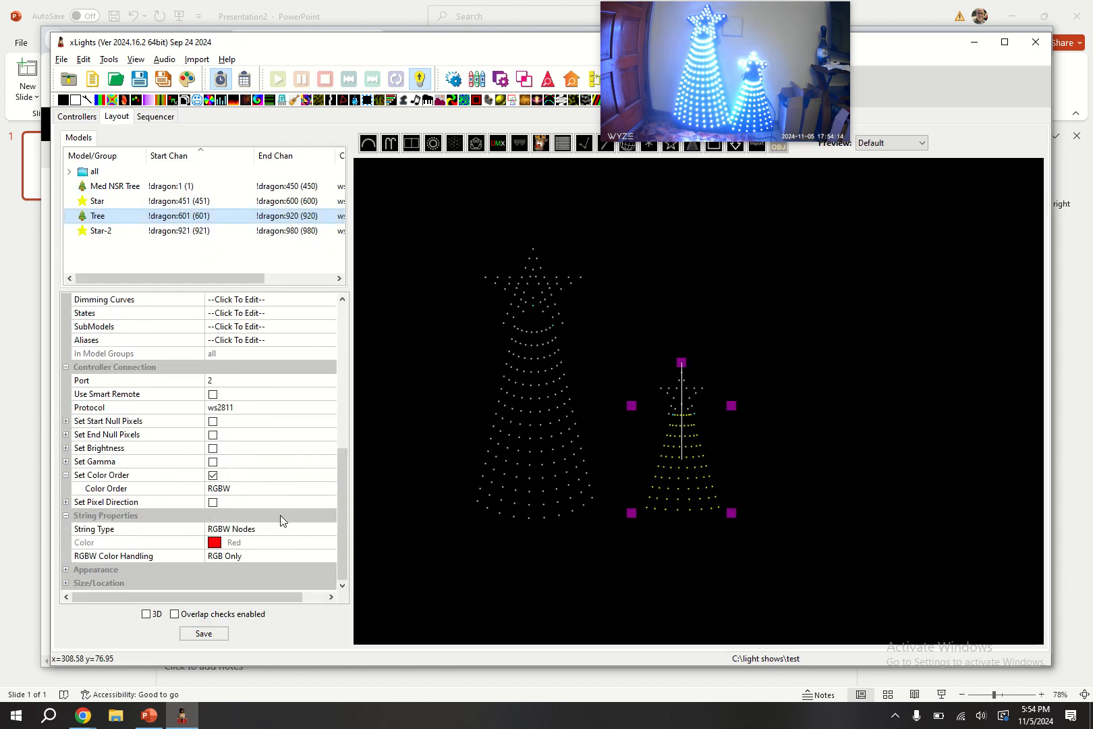
left_click(256, 554)
left_click(256, 553)
left_click(261, 570)
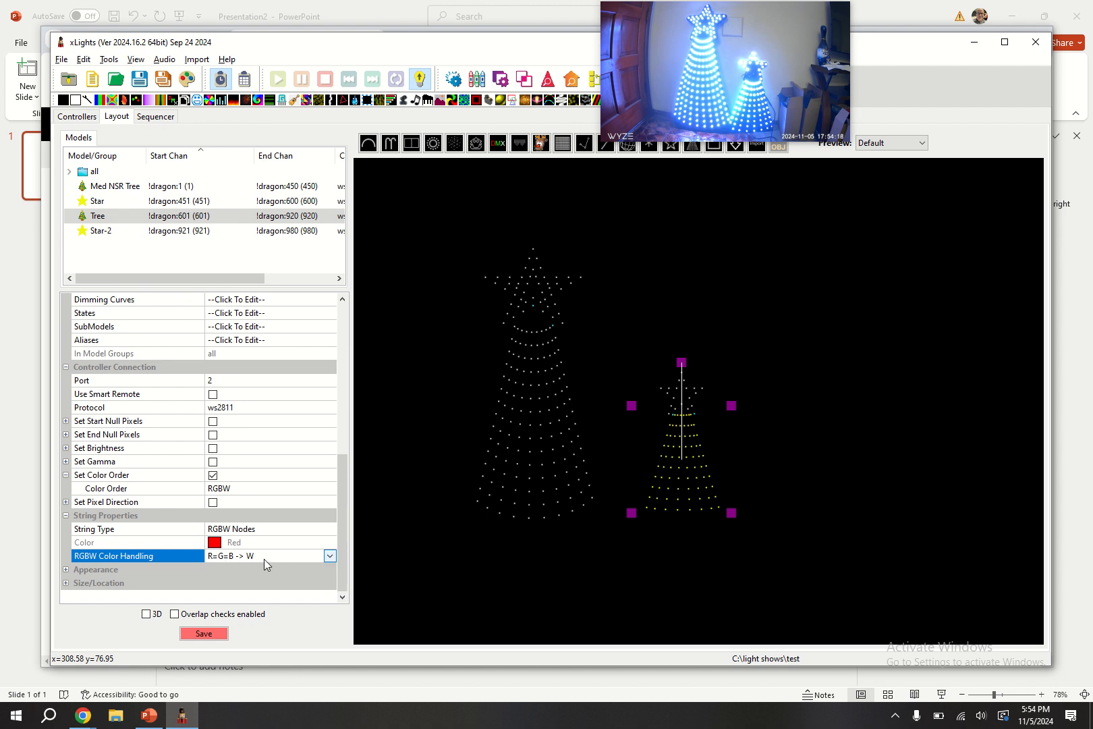
left_click(223, 632)
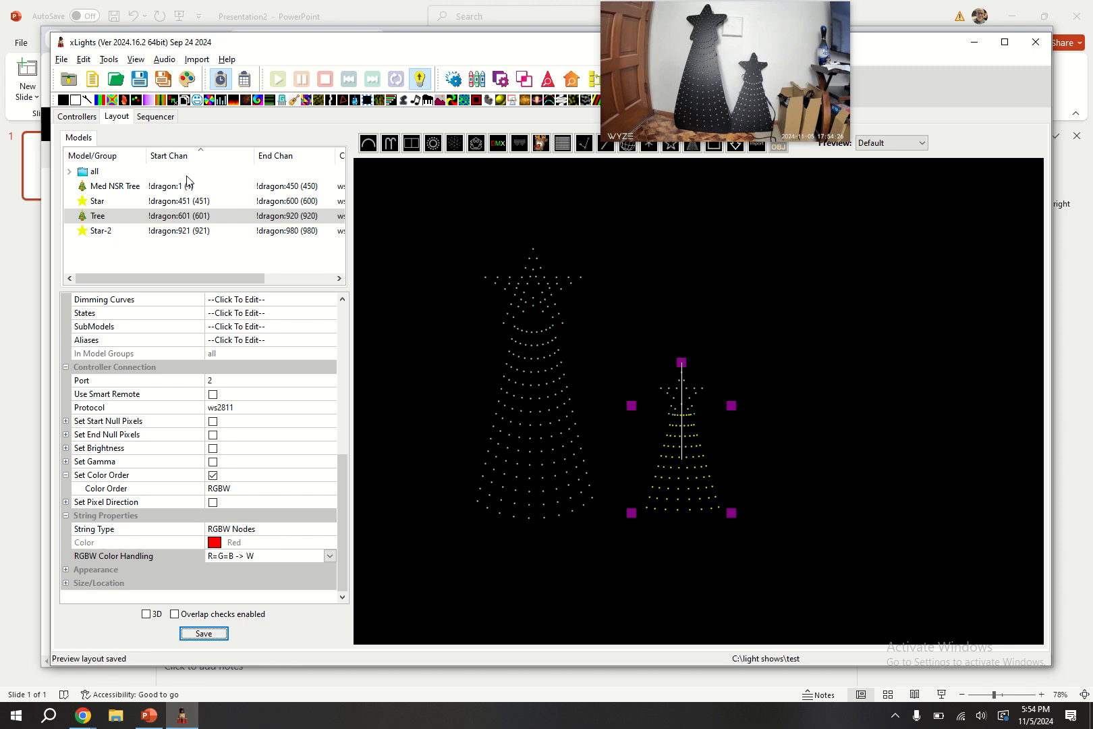
Retest the white On effect on the all group in the sequencer and change its color to red.
left_click(175, 118)
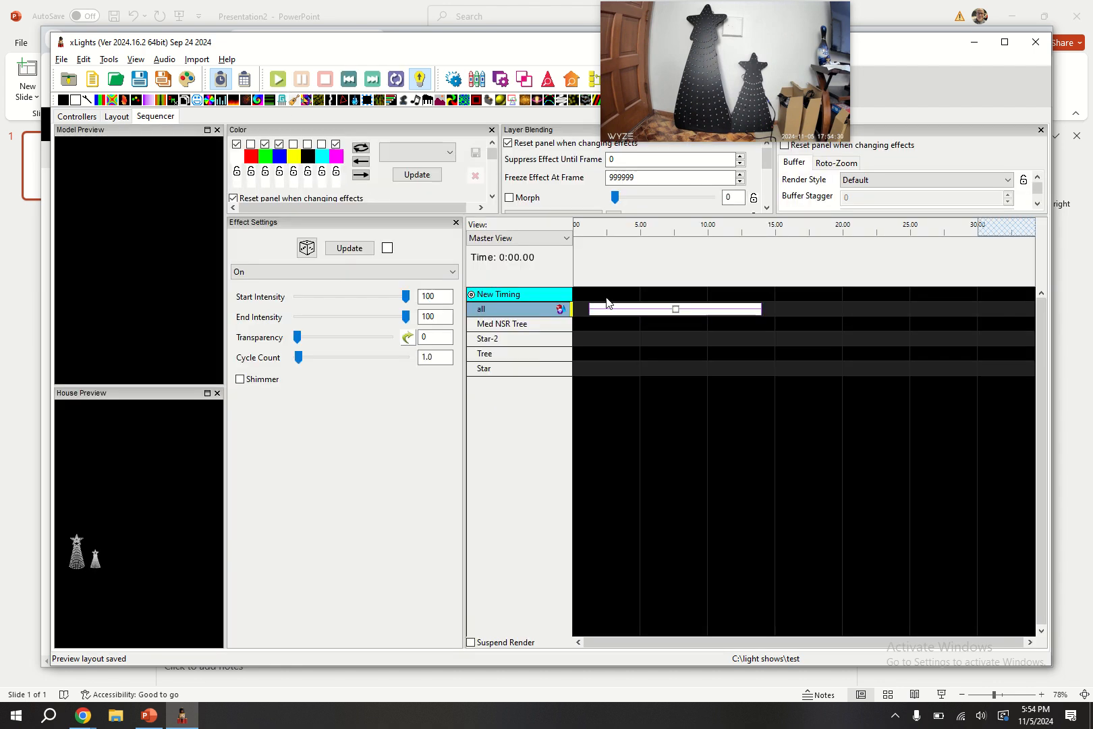
left_click(677, 311)
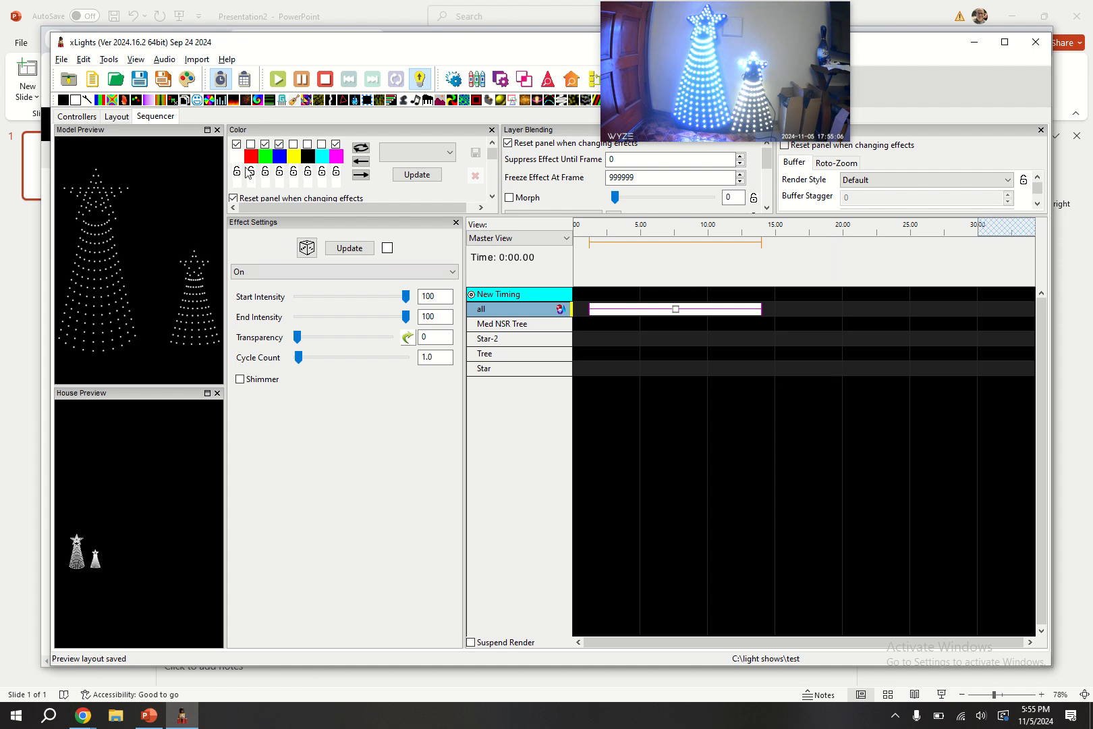
left_click(250, 144)
left_click(236, 144)
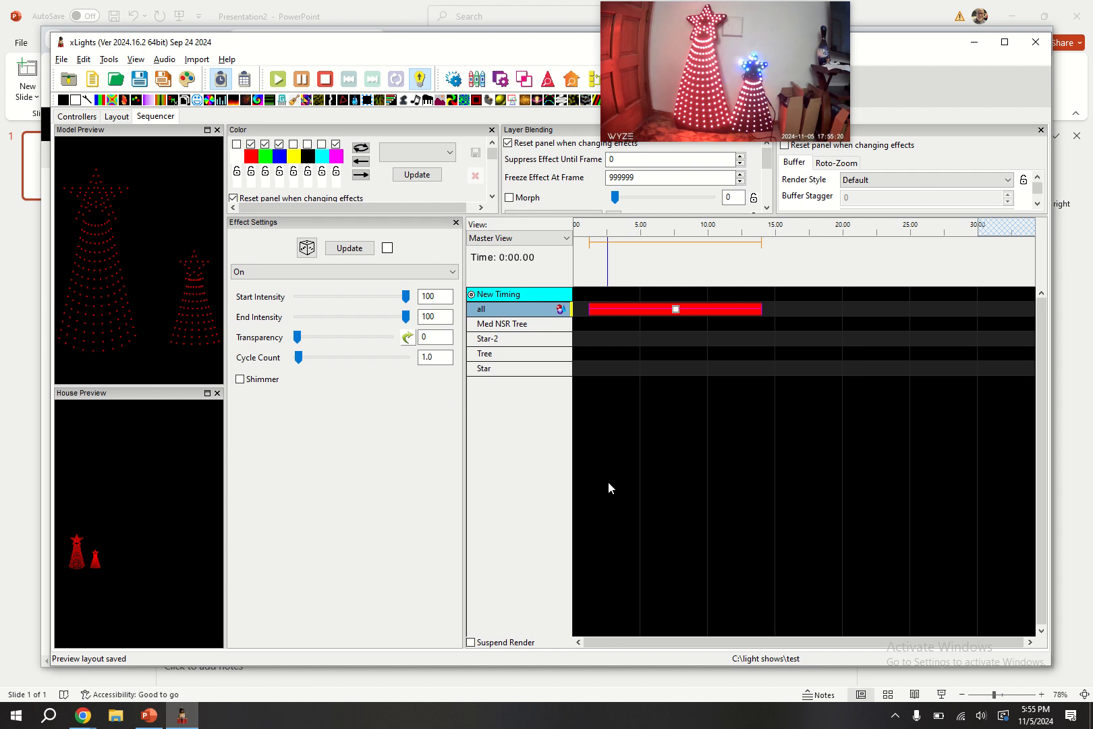
Select the Star-2 model on the small tree in the layout and set its string type to RGBW Nodes.
left_click(116, 116)
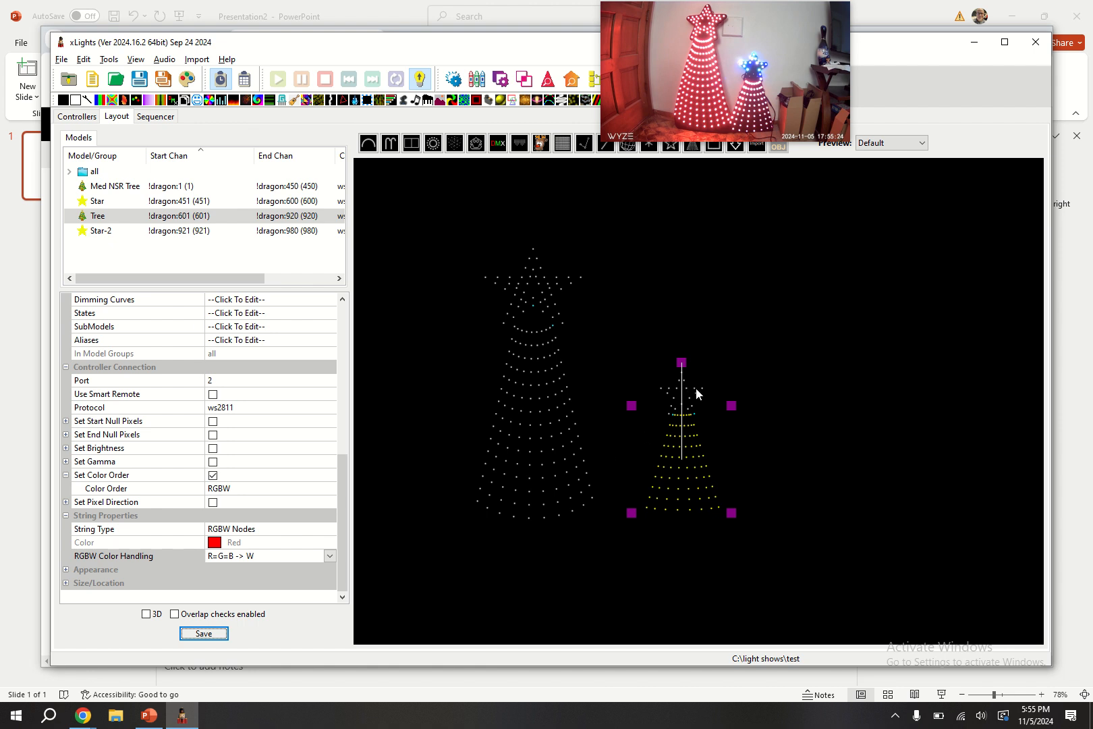
left_click(696, 391)
left_click(247, 560)
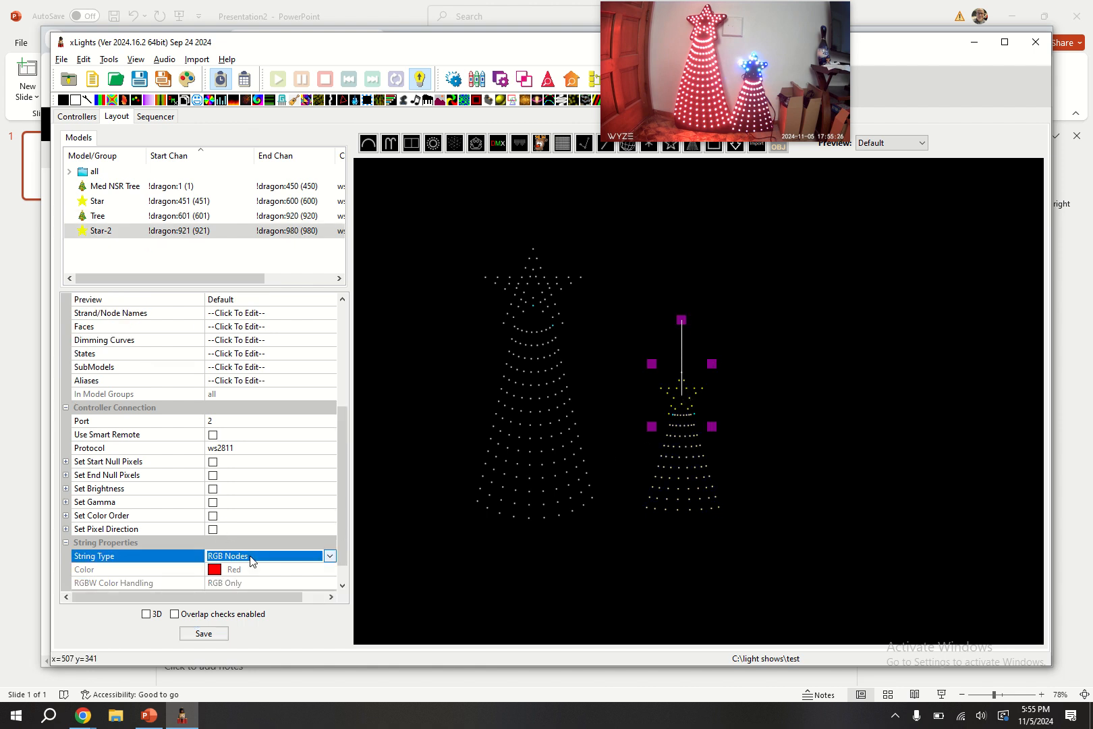
left_click(262, 558)
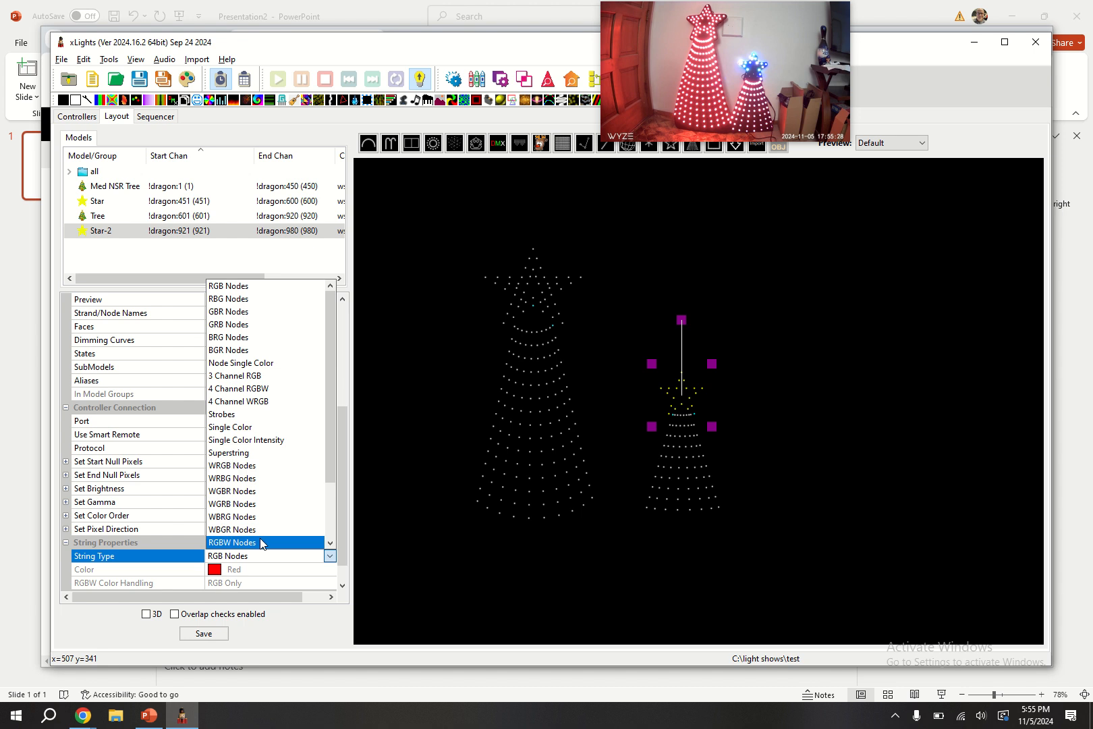
left_click(233, 542)
Set Star-2's RGBW Color Handling to R=G=B -> W.
scroll(255, 572, "down", 1)
left_click(255, 572)
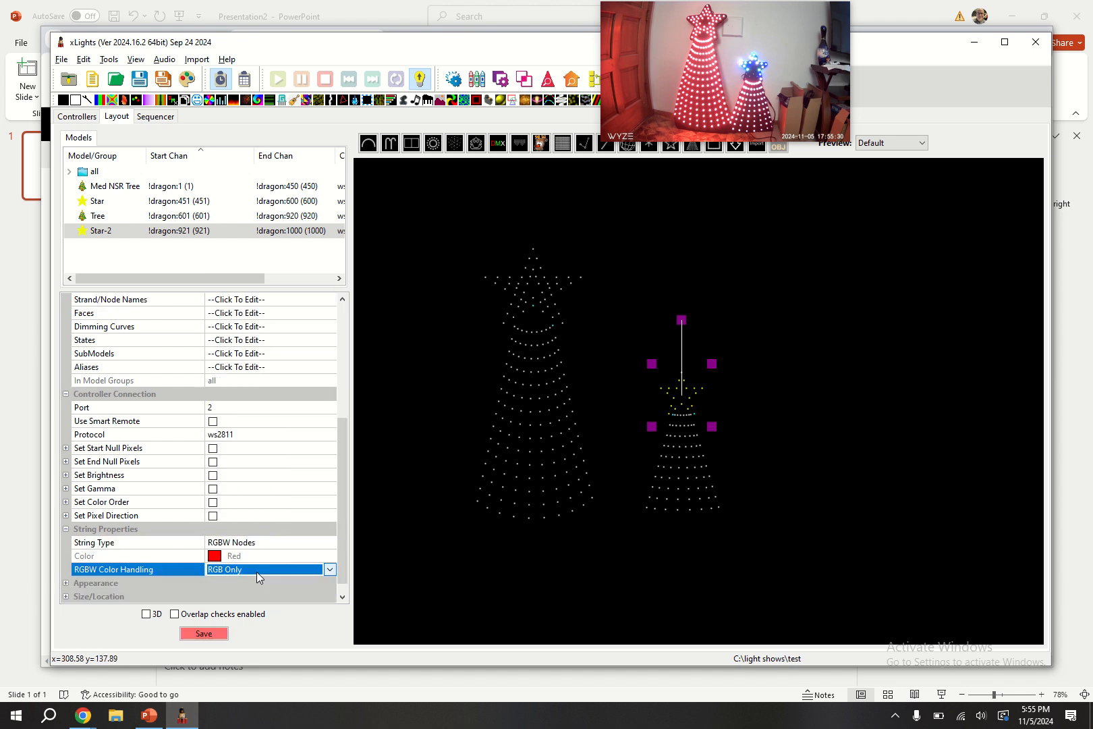
left_click(257, 571)
left_click(262, 584)
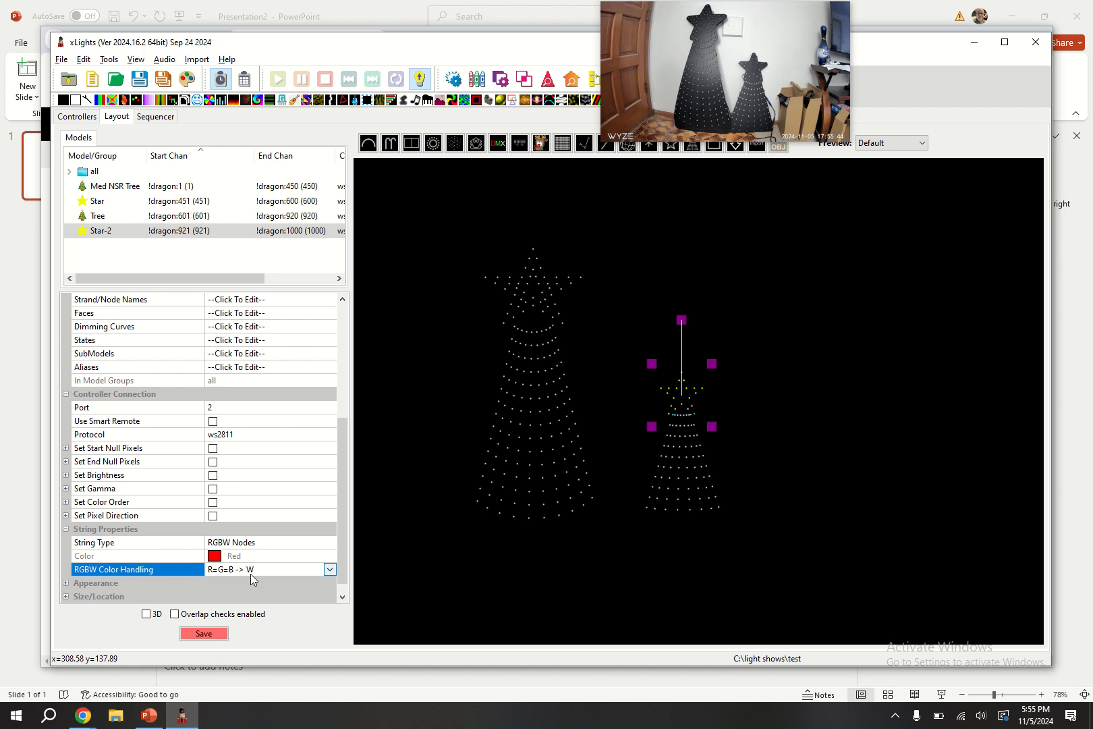
left_click(246, 575)
left_click(257, 594)
left_click(251, 570)
left_click(266, 583)
Enable a custom color order for Star-2, set it to RGBW, and save the layout.
left_click(212, 503)
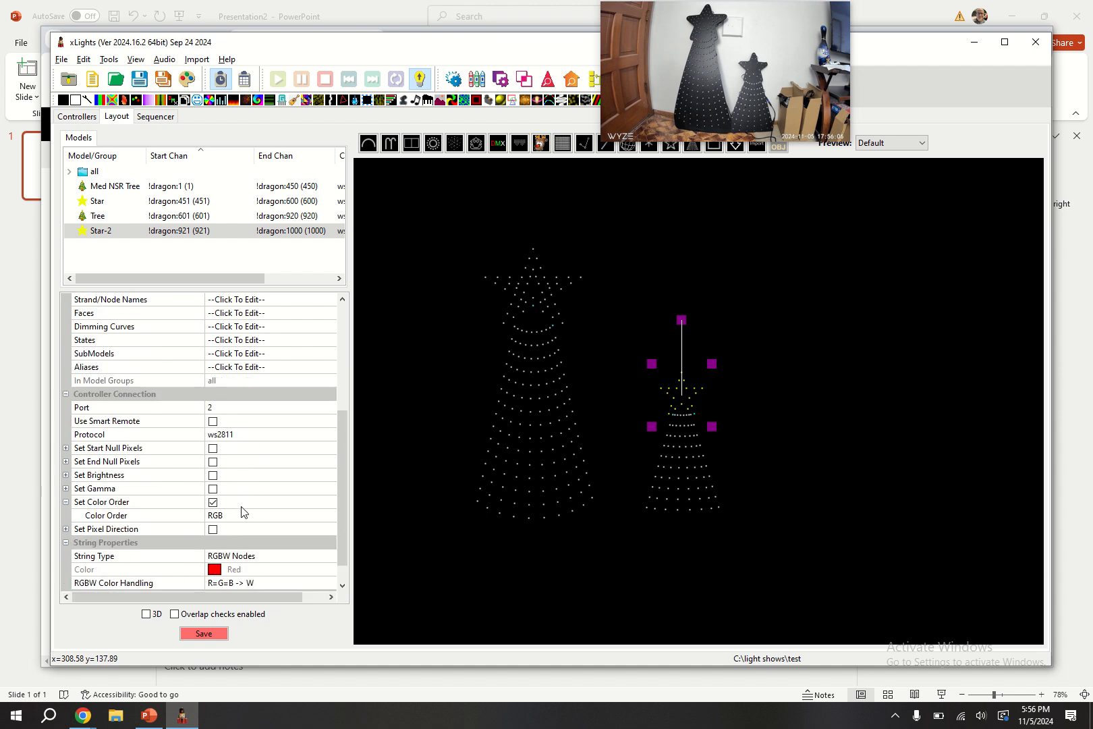
left_click(237, 517)
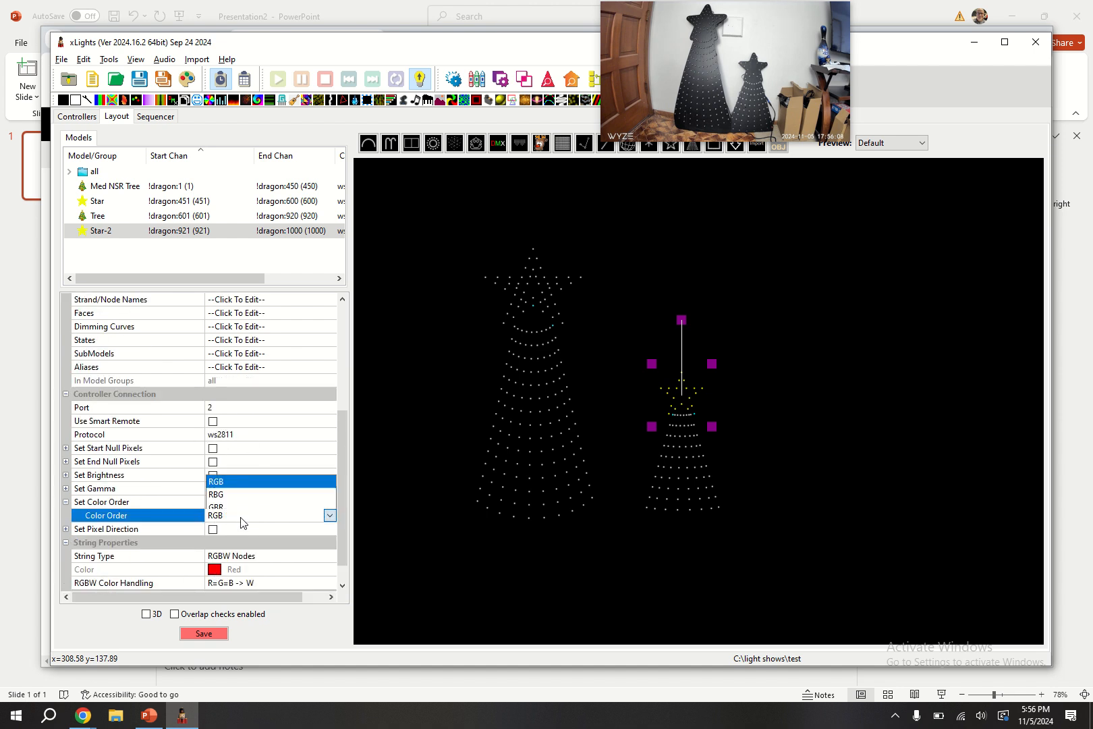
left_click(249, 362)
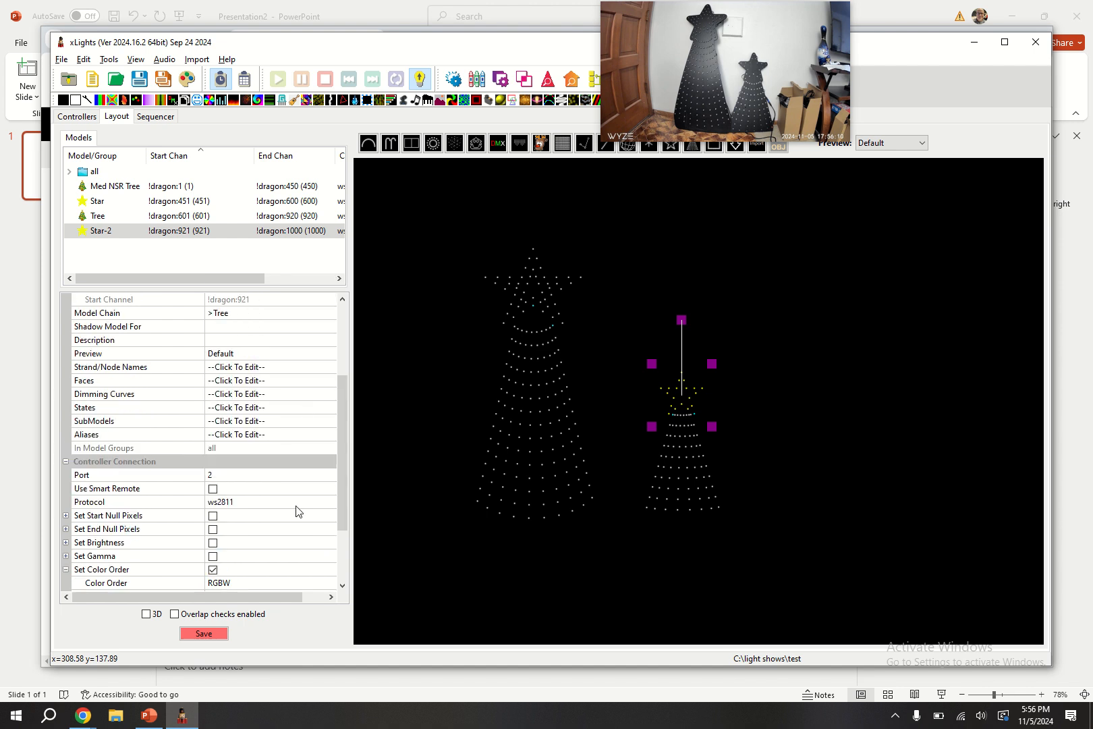
scroll(264, 552, "down", 1)
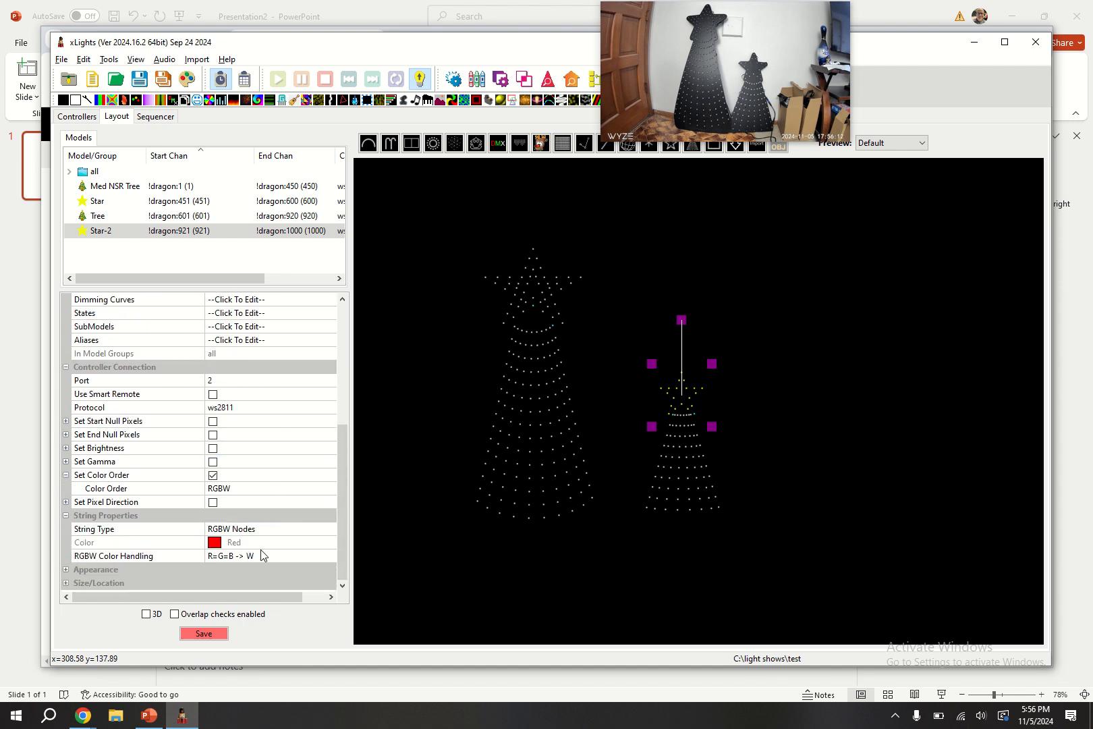
left_click(204, 633)
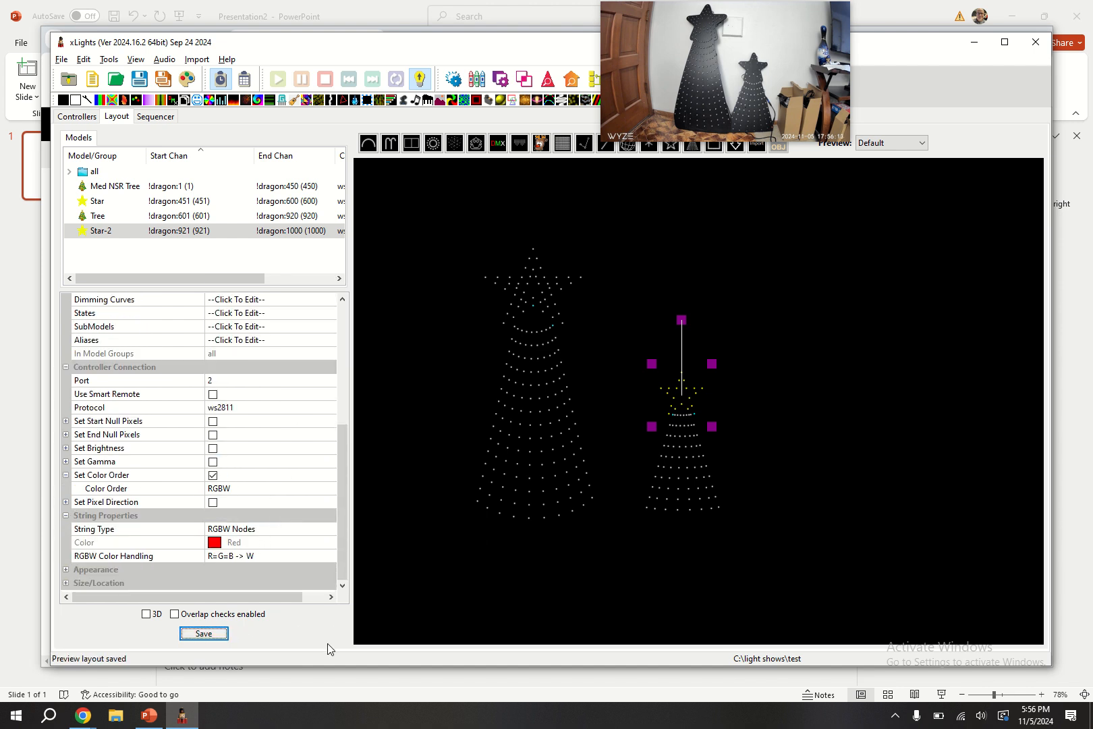
Turn off output to the lights and upload the output configuration to the dragon controller.
left_click(76, 117)
left_click(257, 224)
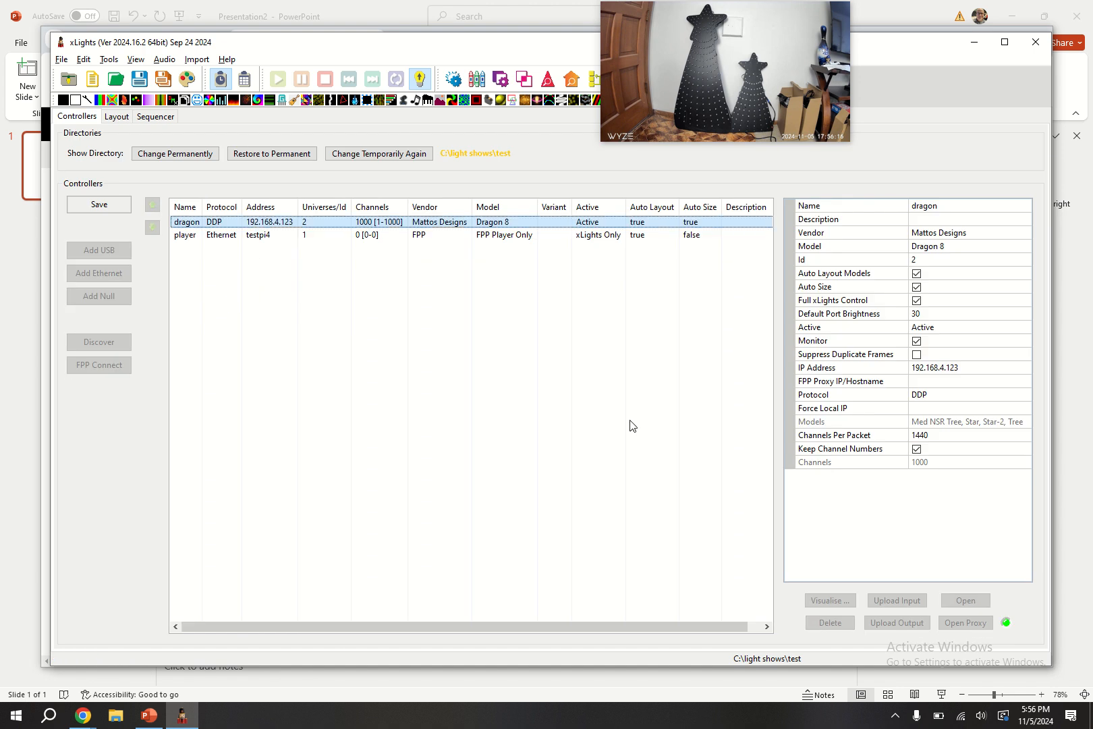
left_click(419, 79)
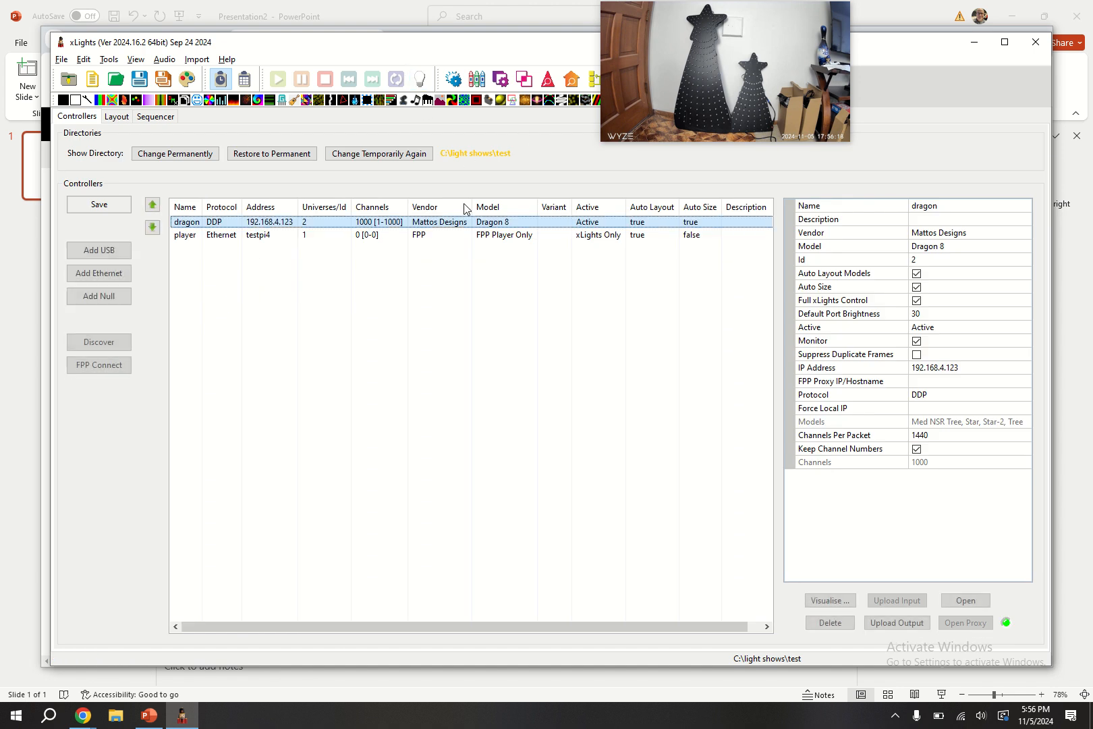
left_click(913, 619)
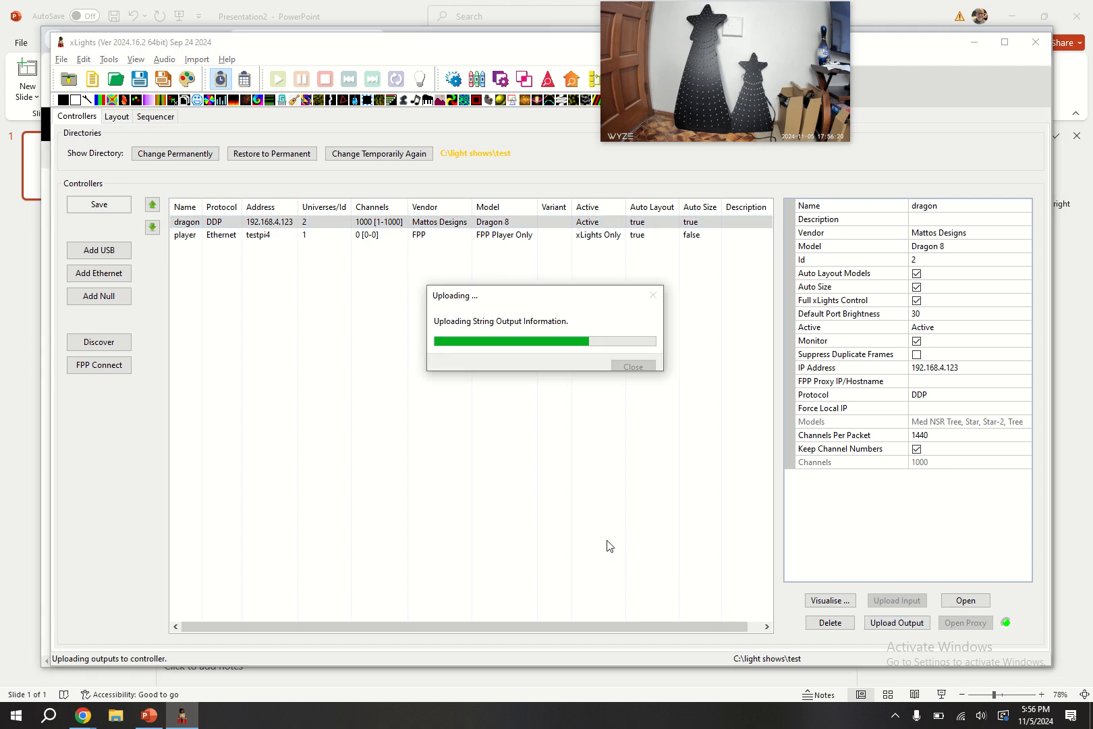
Switch to Chrome and reload the Dragon Outputs page to check the Star-2 output's pixel type.
key("alt+Tab")
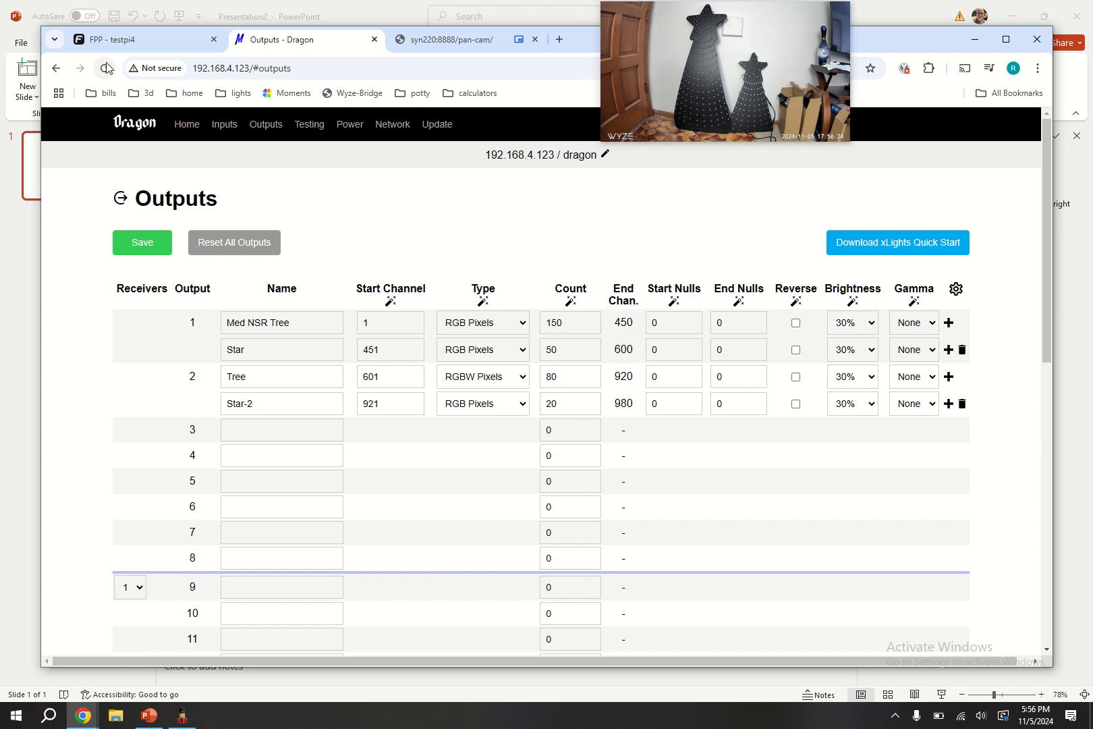
left_click(105, 68)
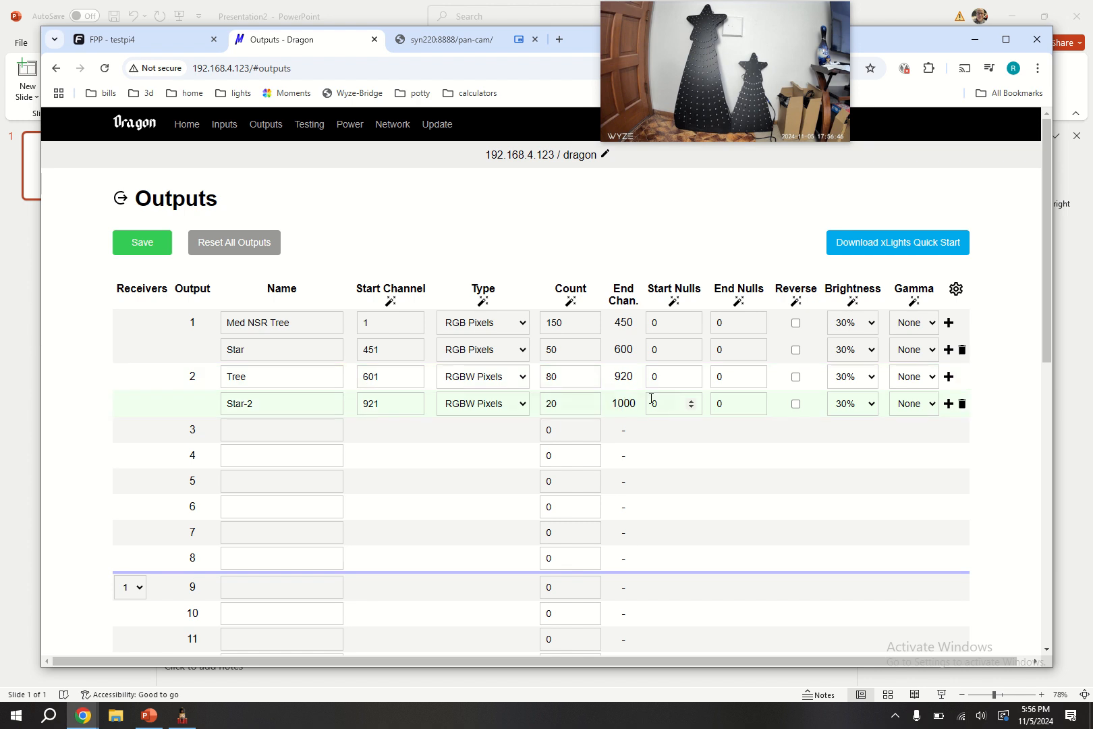
Switch back to xLights and review the dragon controller's channels and Star-2's controller connection and string settings.
key("alt+Tab")
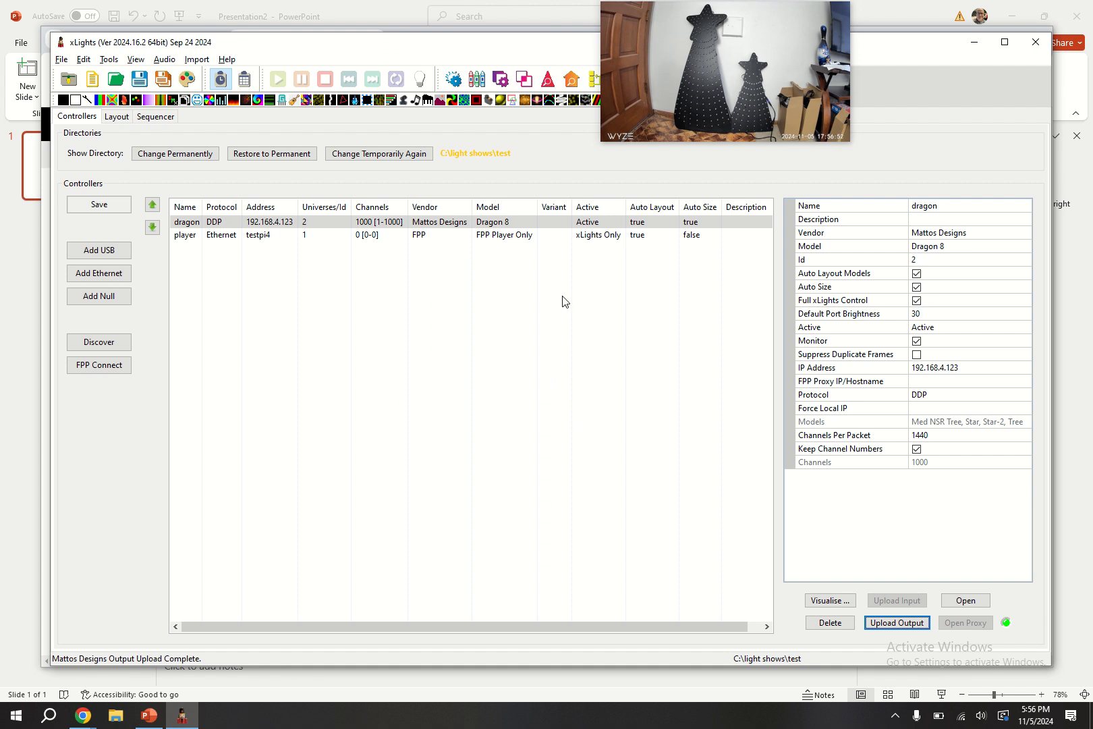
left_click(374, 224)
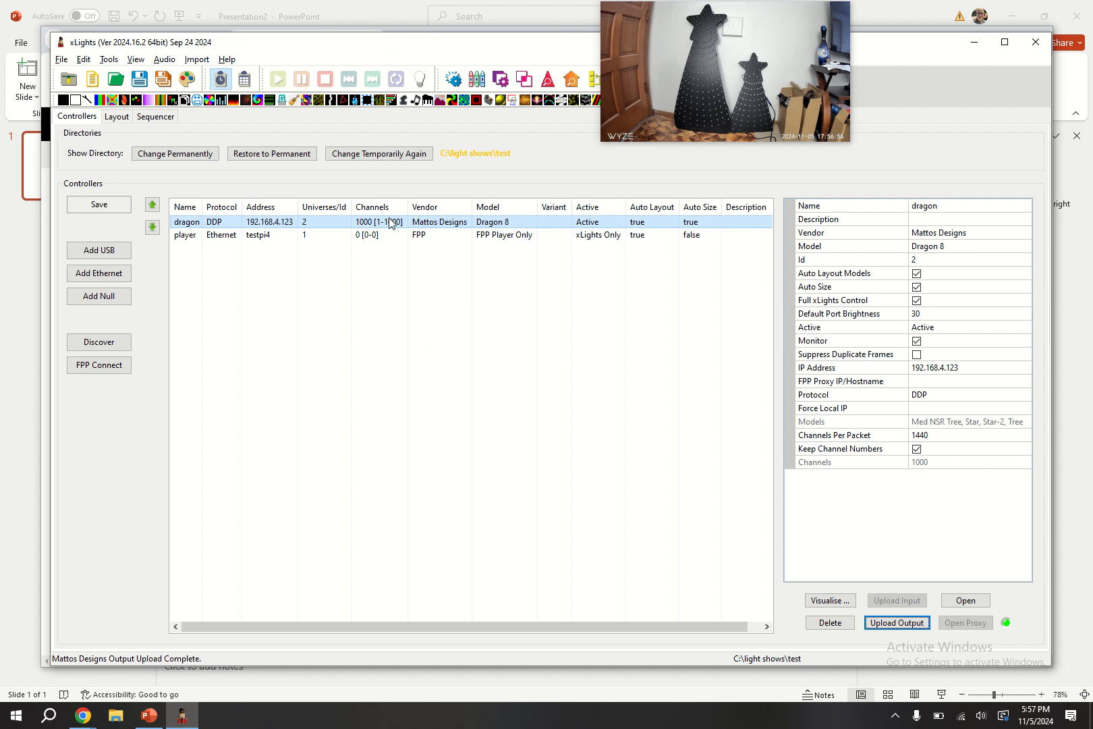
left_click(114, 119)
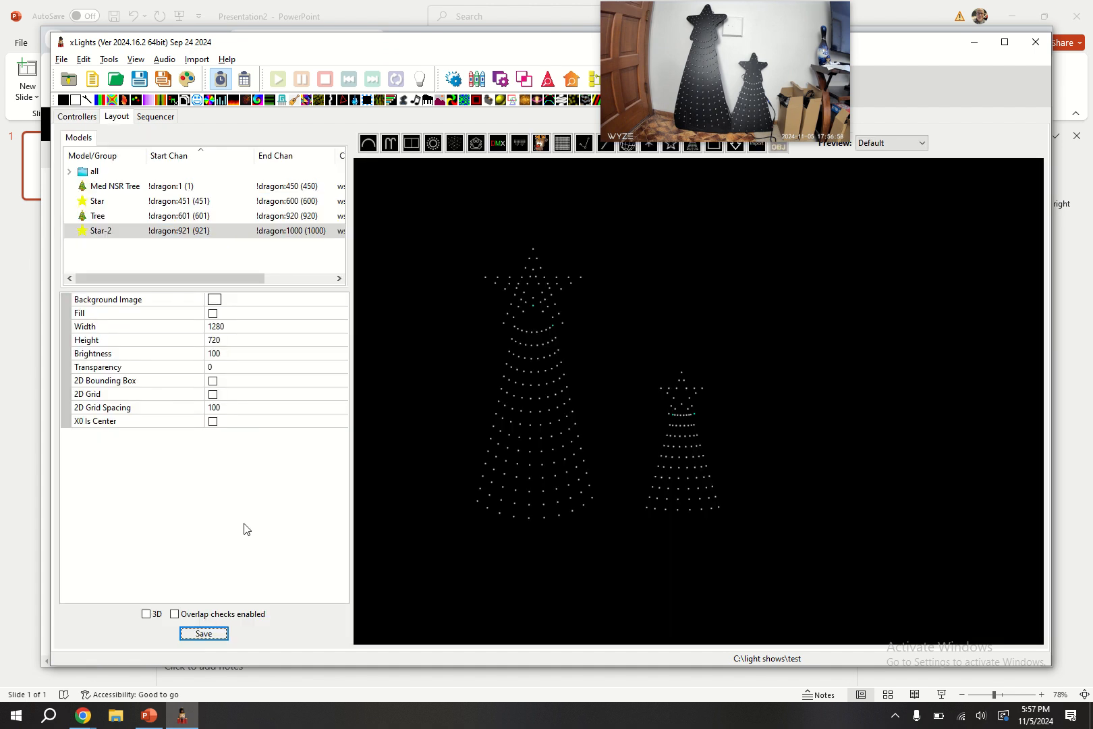
left_click(116, 234)
scroll(229, 537, "down", 3)
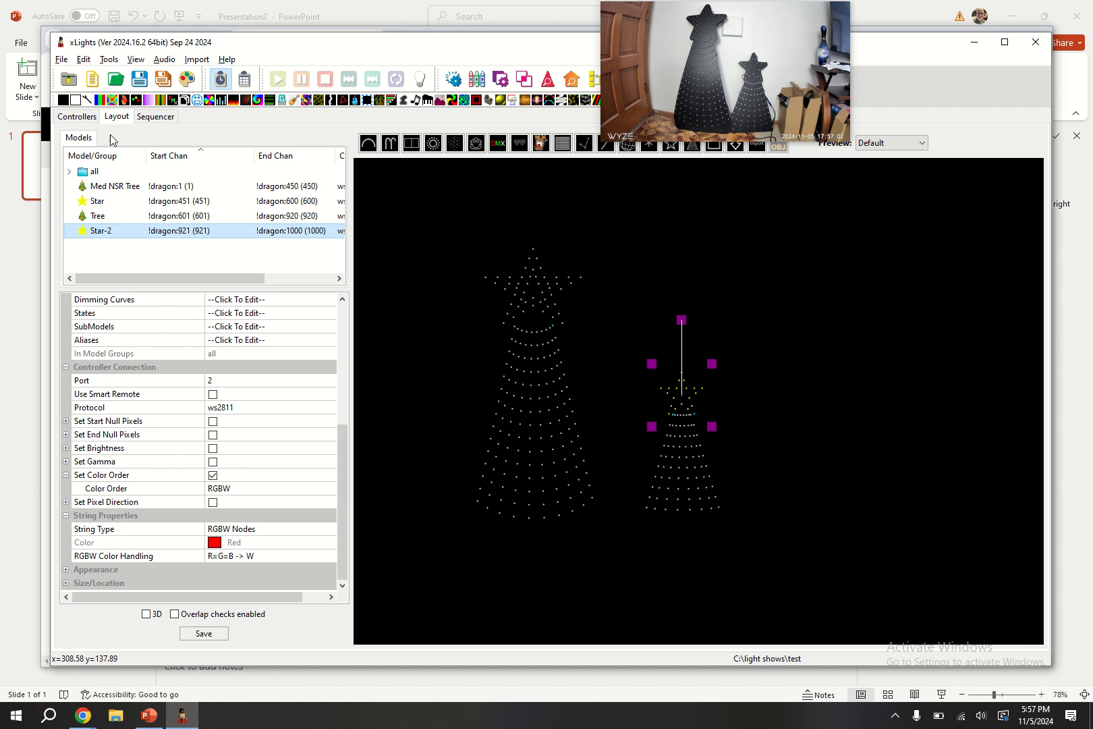
left_click(78, 117)
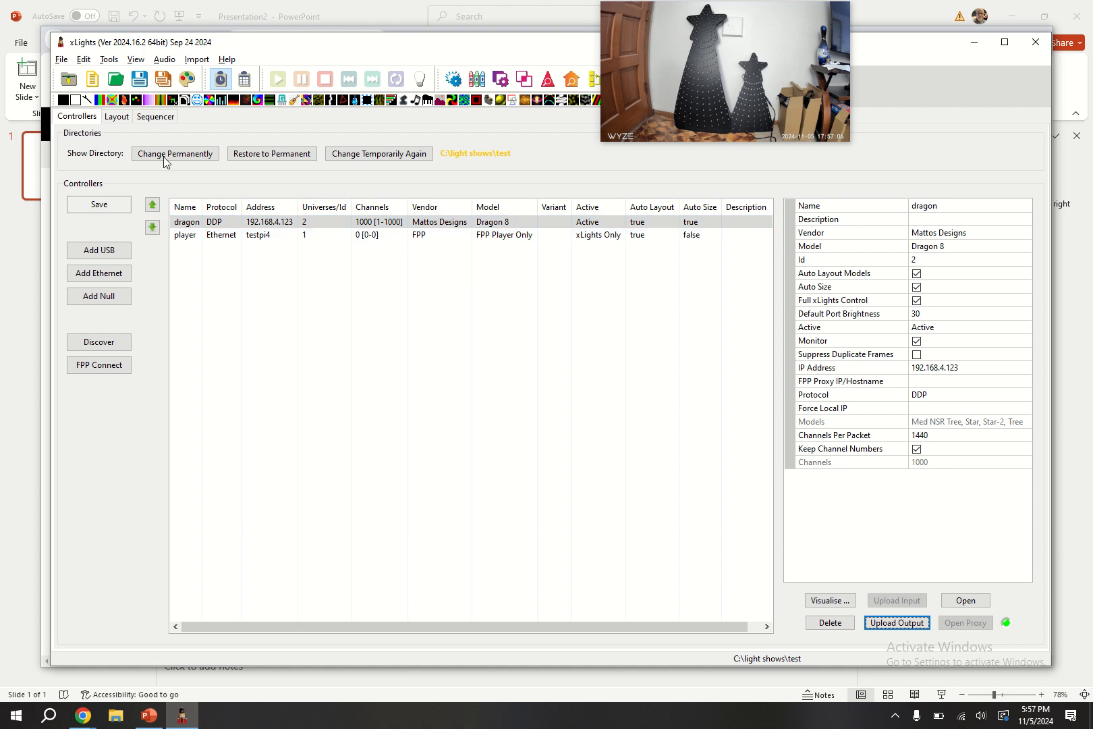
Select the red On effect on the all group in the sequencer and enable output to the lights.
left_click(156, 116)
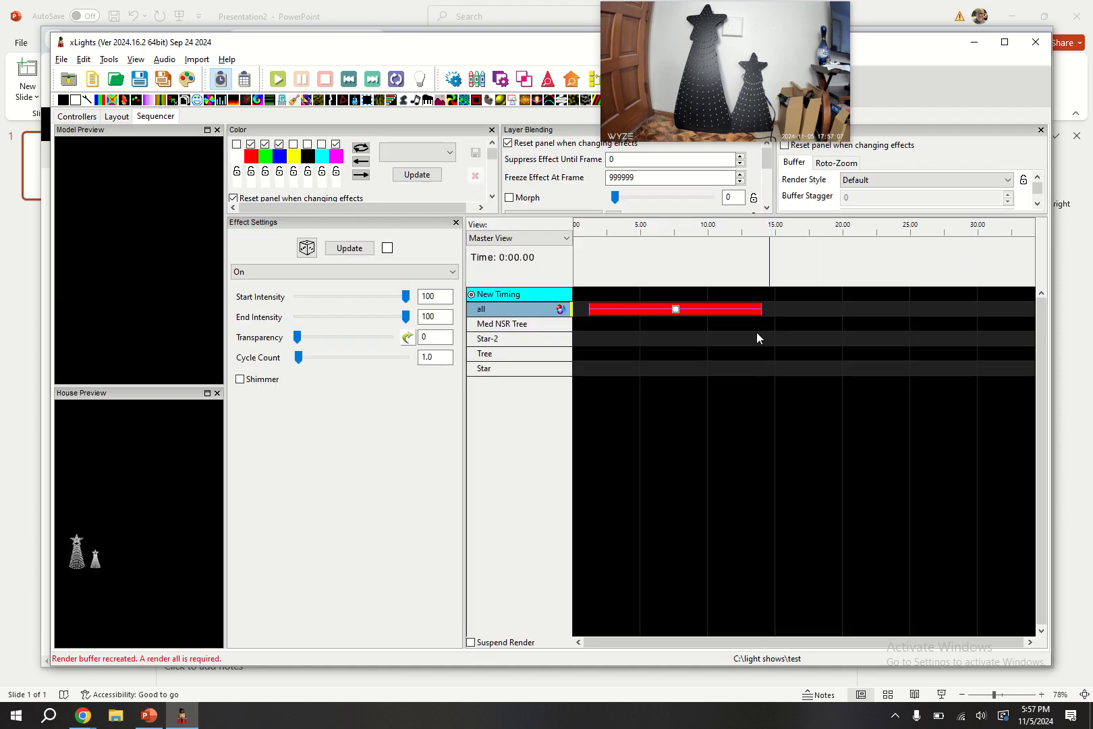
left_click(675, 310)
left_click(420, 80)
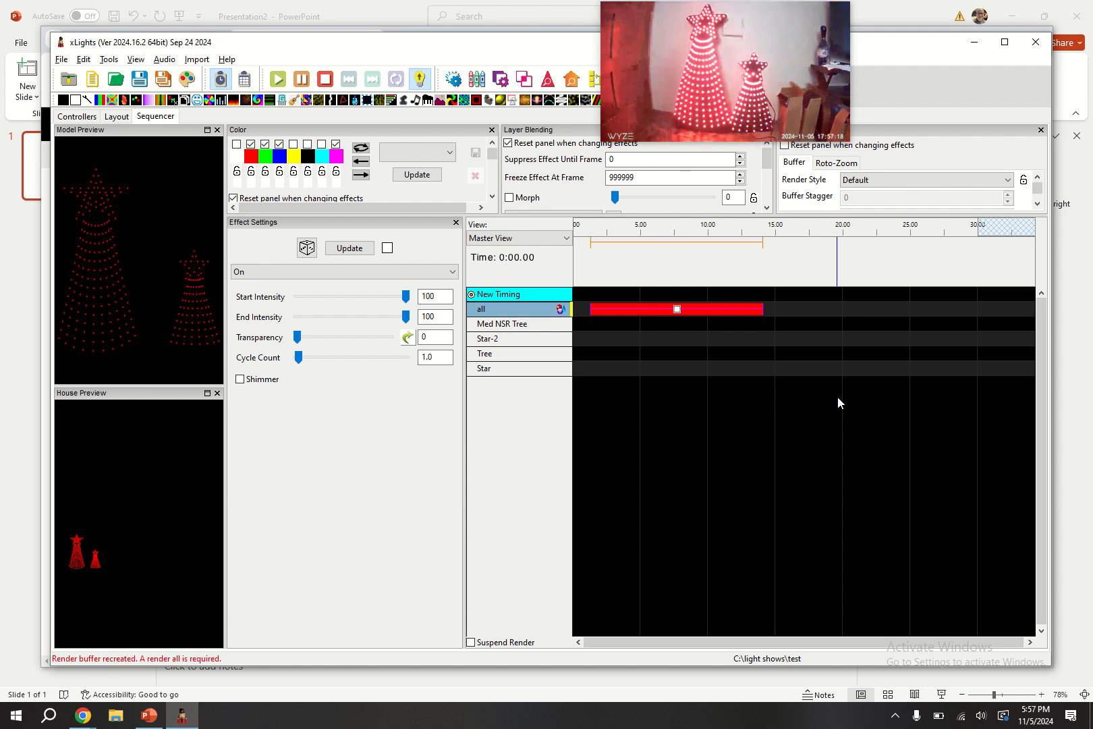
Change the On effect's color to green and to blue to test both trees.
left_click(251, 143)
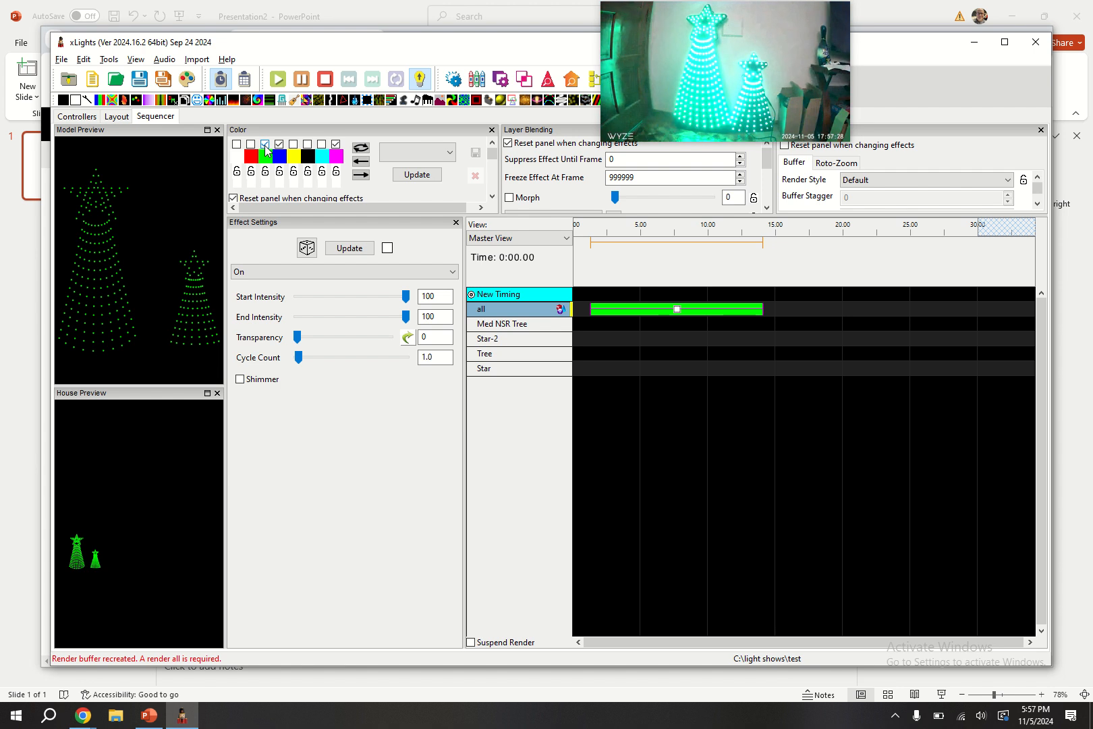
left_click(265, 145)
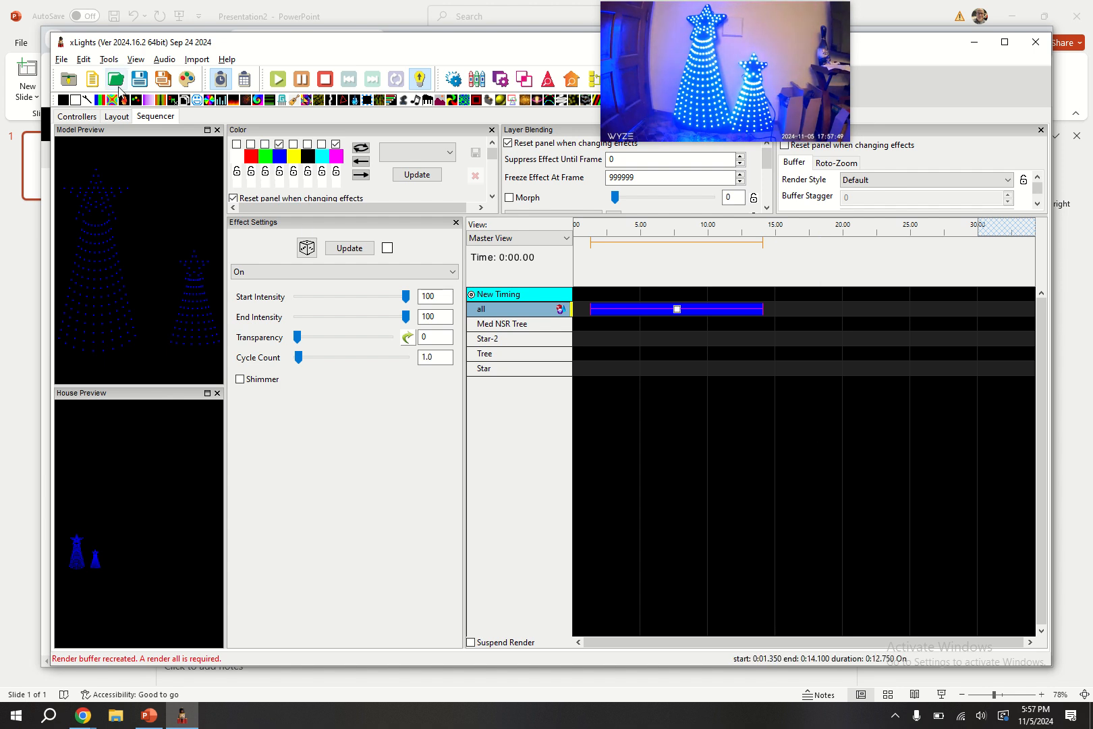
Replace the On effect on the all group with a Butterfly effect and return to the model layout.
left_click_drag(113, 101, 679, 310)
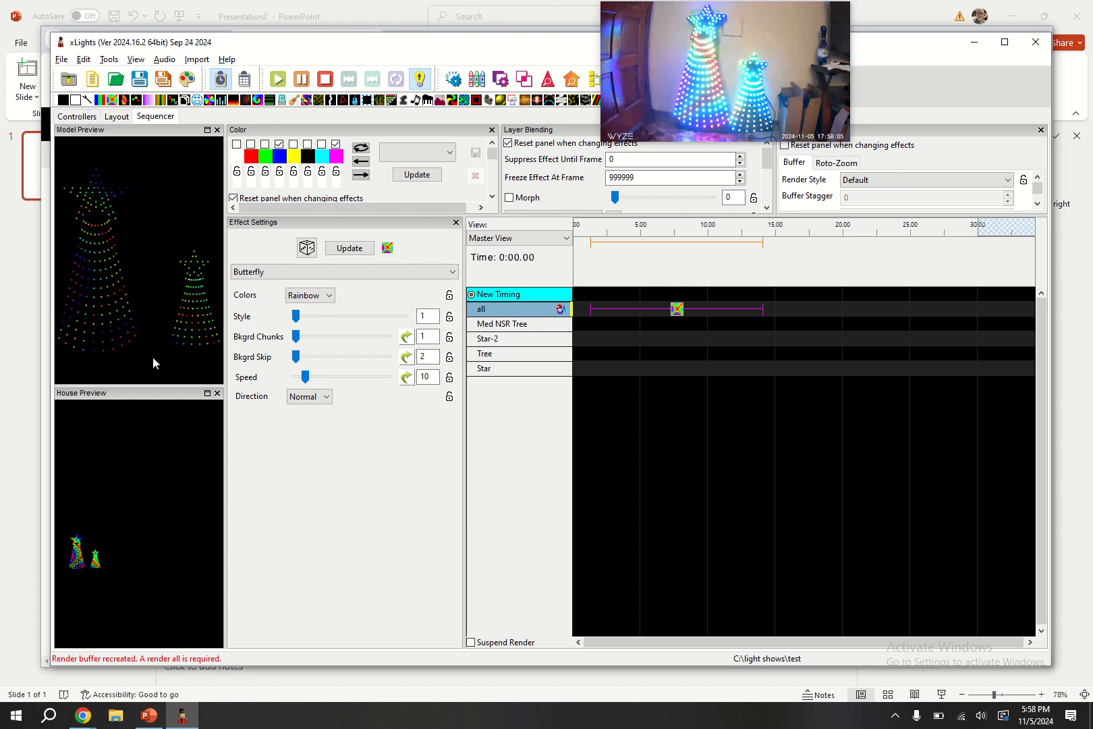
left_click(116, 116)
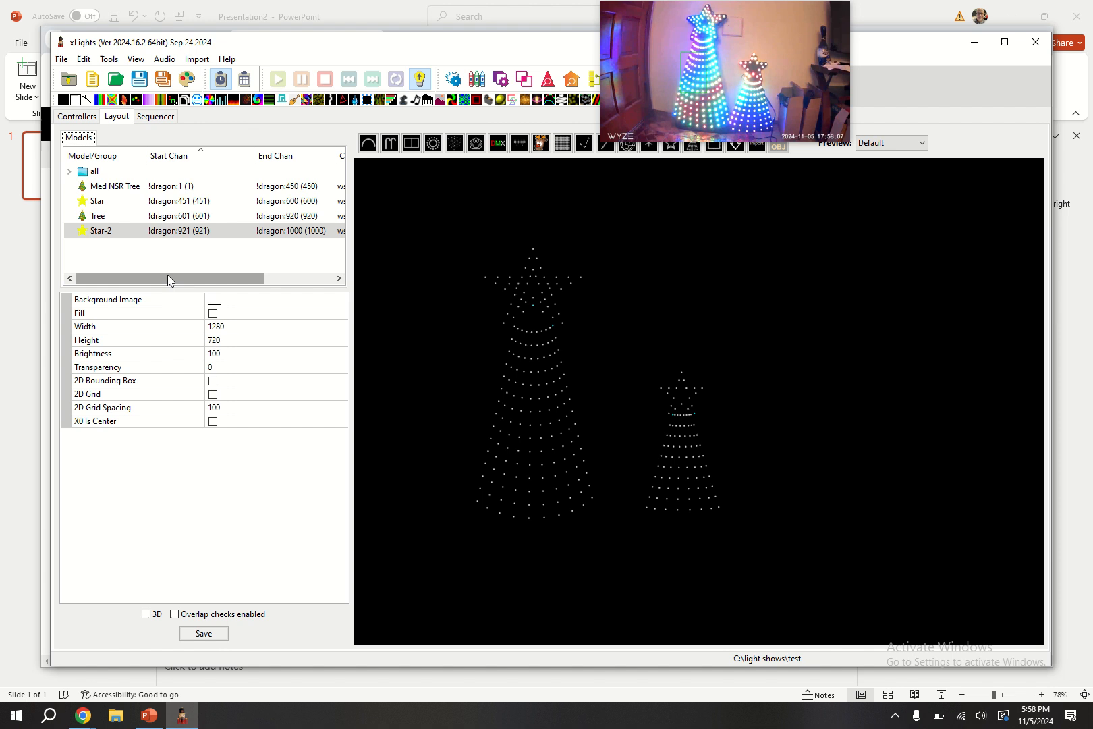
Review the controller connection and string properties of the Star-2 and Tree models in the layout.
left_click(183, 216)
left_click(183, 230)
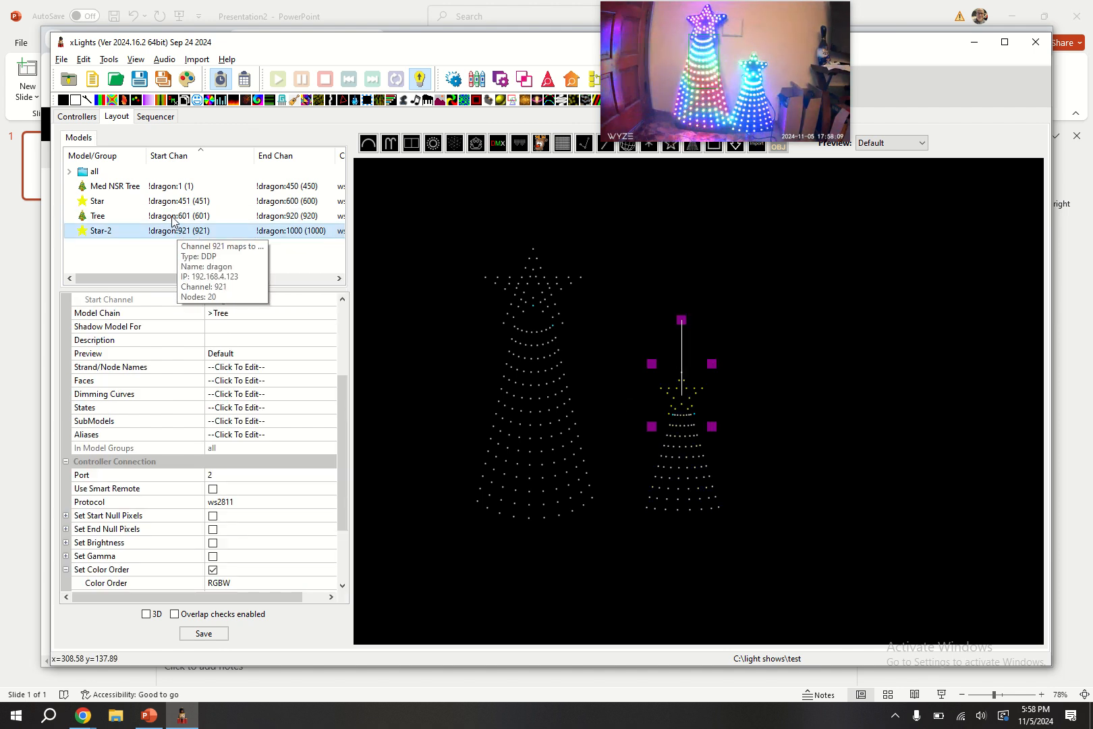
left_click(184, 216)
scroll(280, 553, "down", 3)
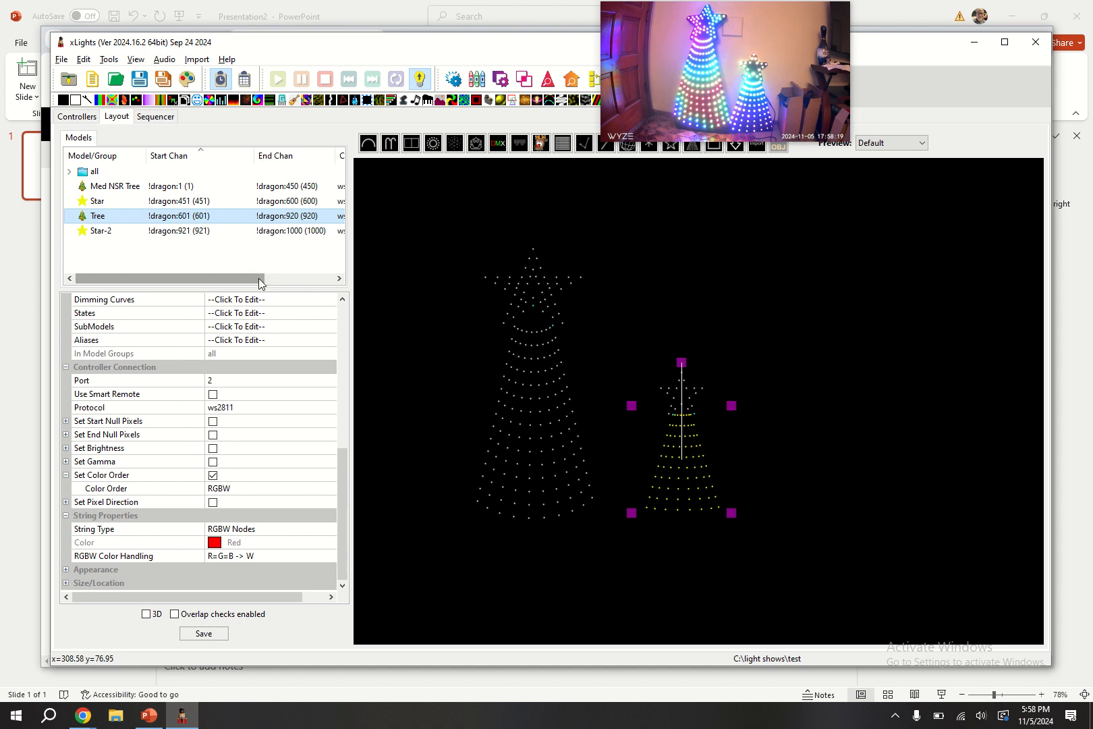
Turn off output to the lights from the sequencer and switch to the Dragon controller's page in Chrome.
left_click(156, 116)
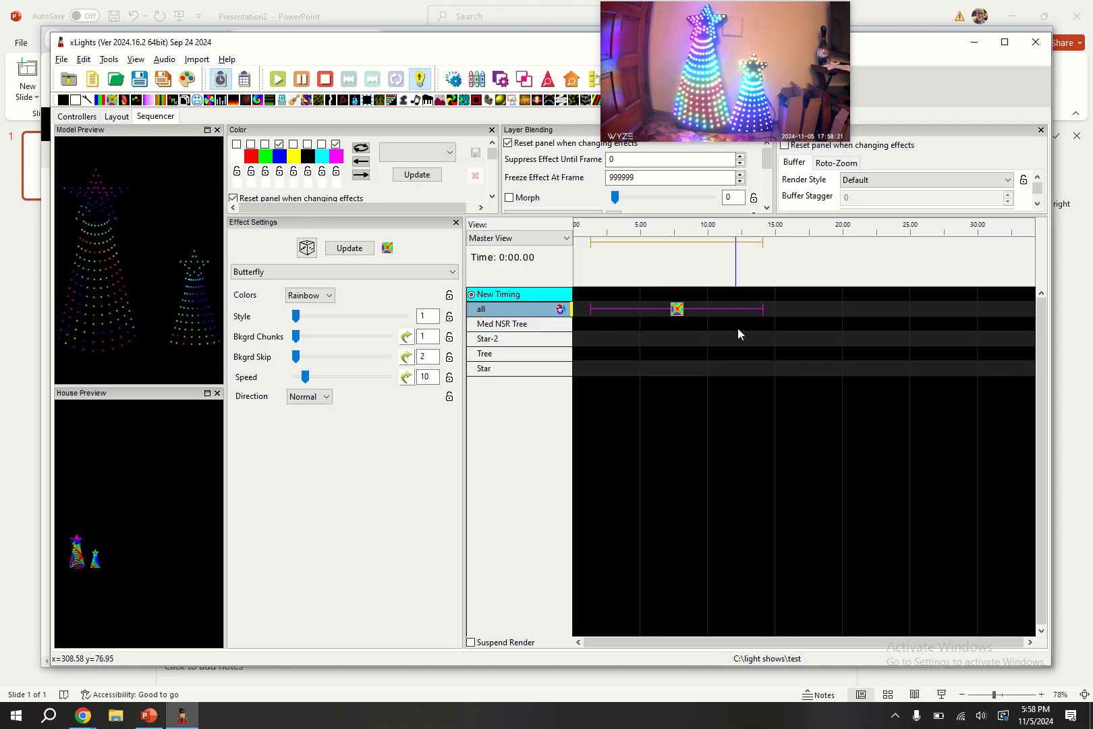
left_click(420, 79)
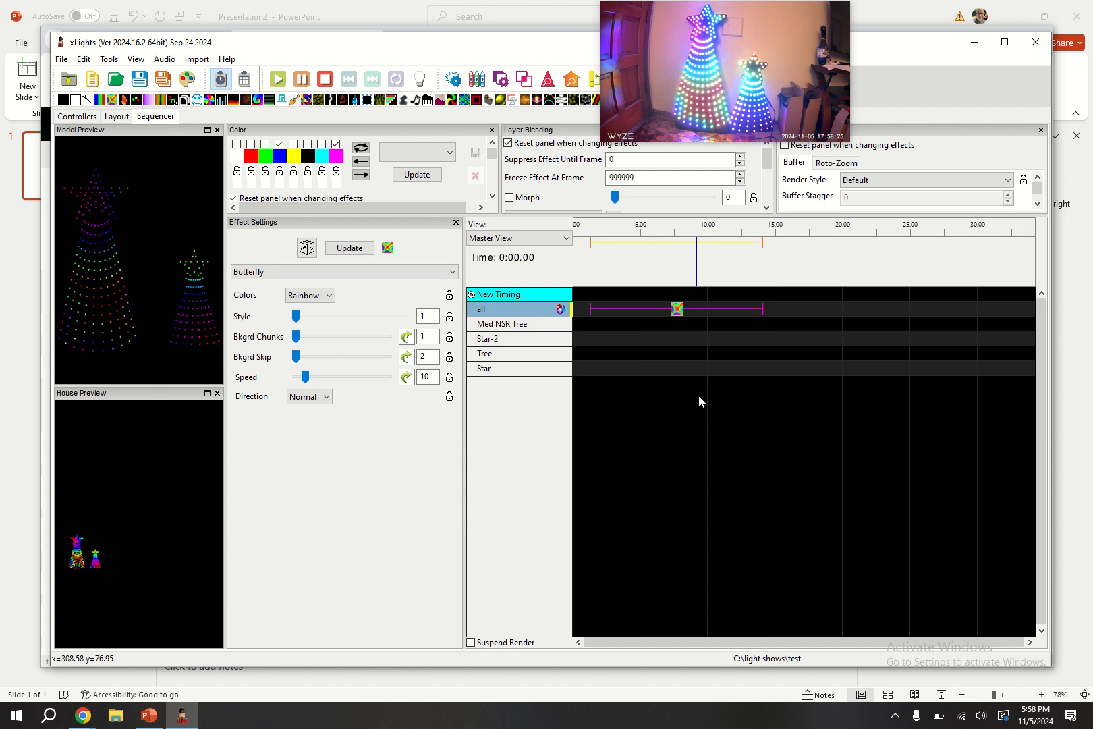
key("alt+Tab")
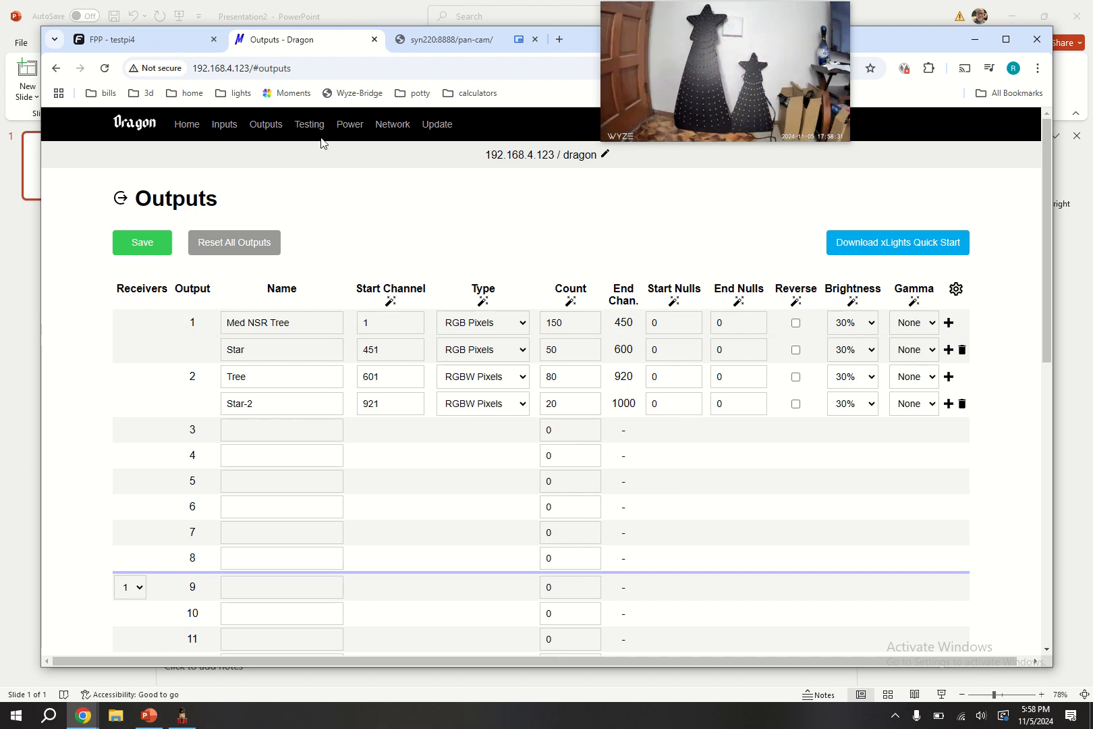
Open the Dragon controller's testing page and run test mode with the Red Fade pattern on all outputs.
left_click(311, 126)
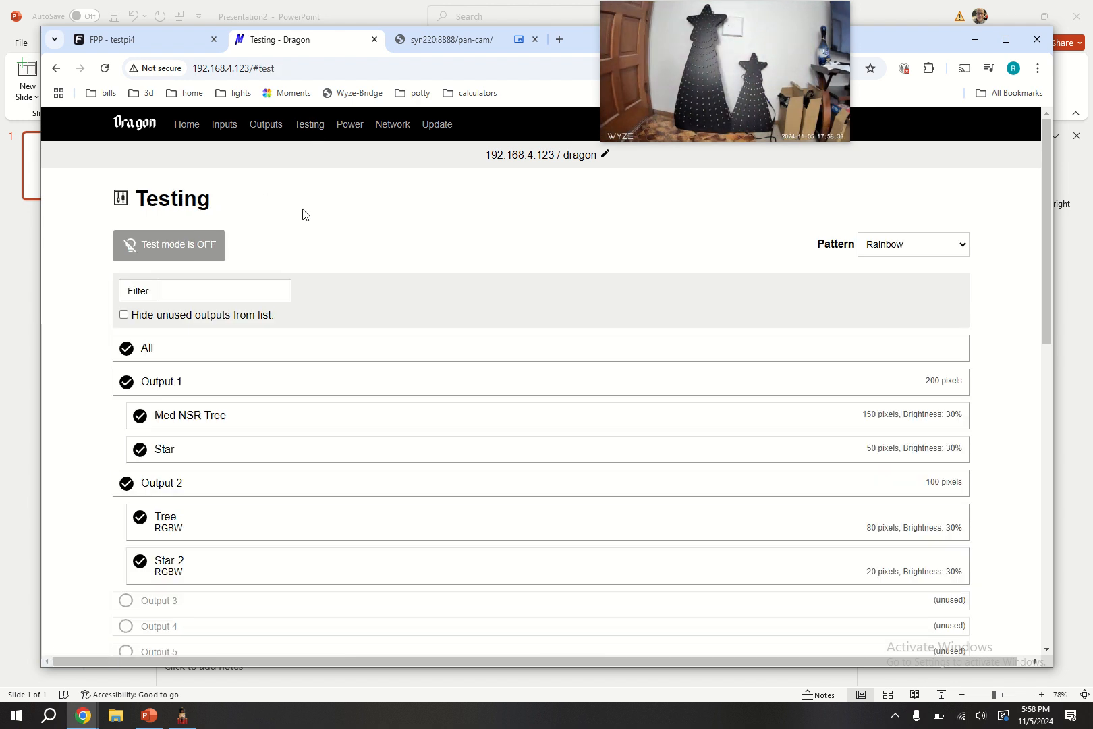
left_click(919, 248)
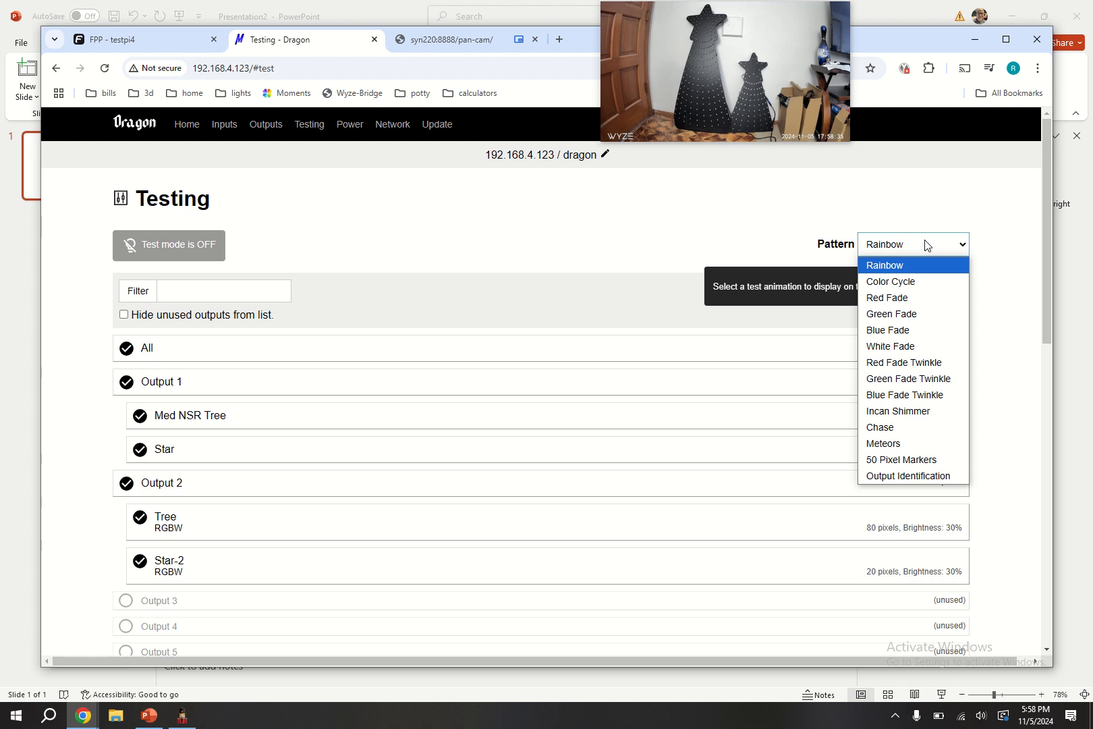
left_click(918, 300)
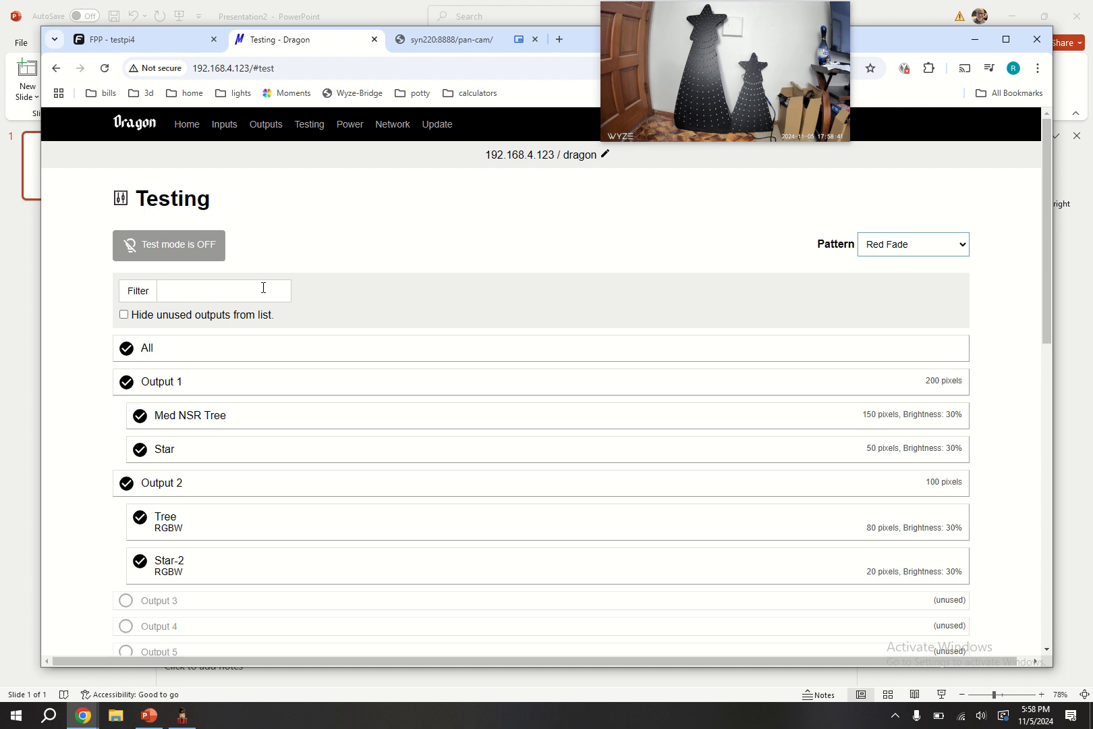
left_click(161, 250)
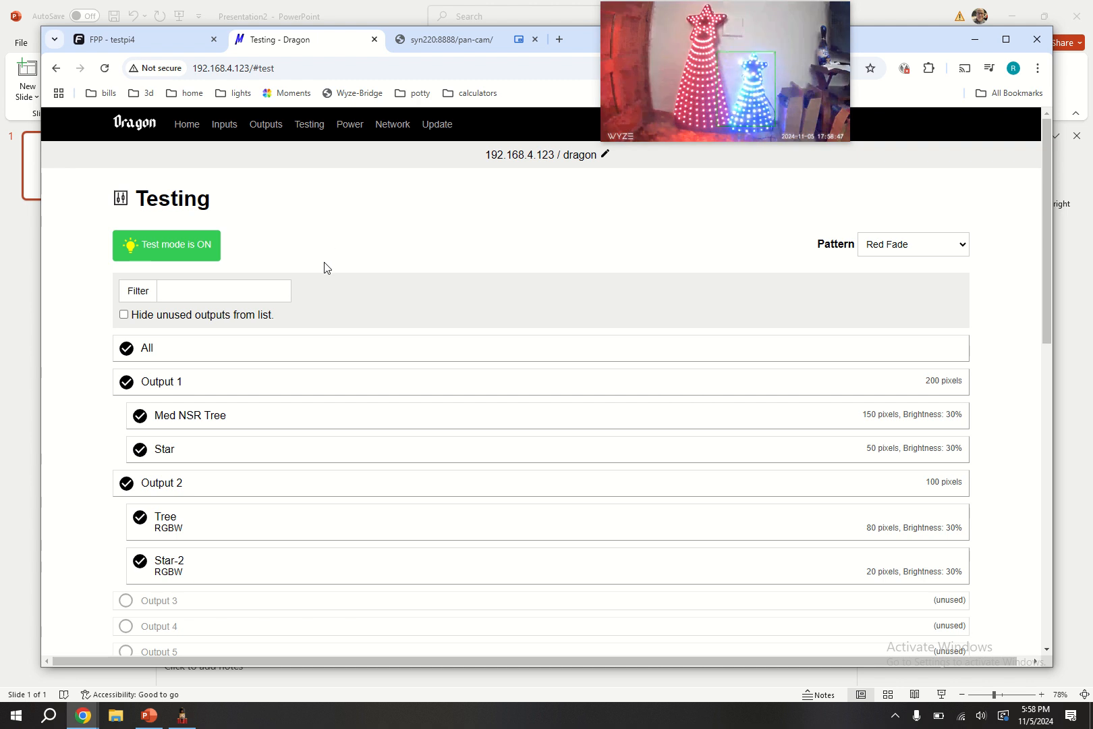
left_click(169, 249)
left_click(205, 249)
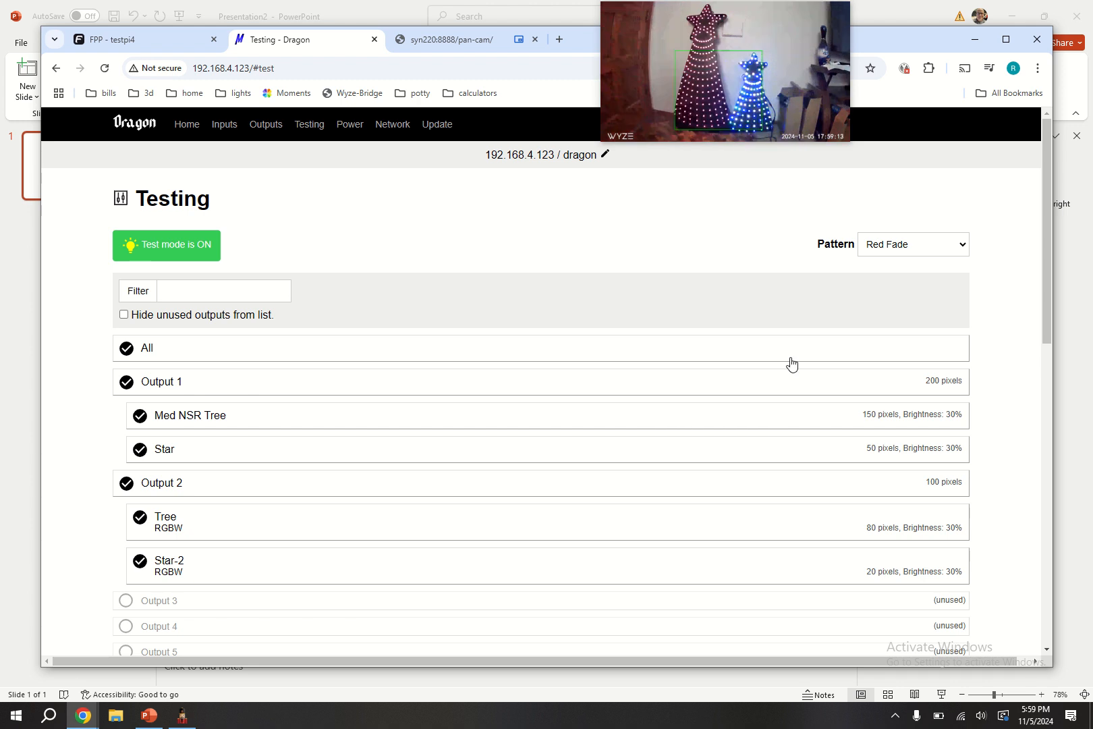
Change the running test pattern to Blue Fade.
left_click(931, 245)
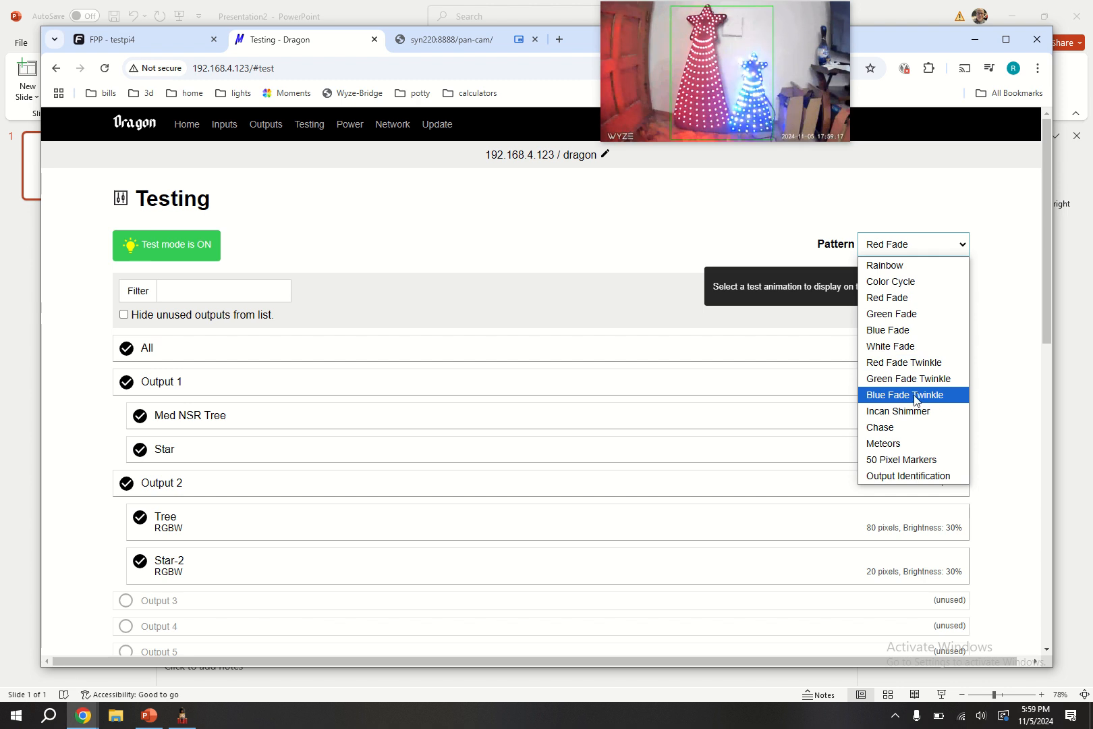
left_click(904, 330)
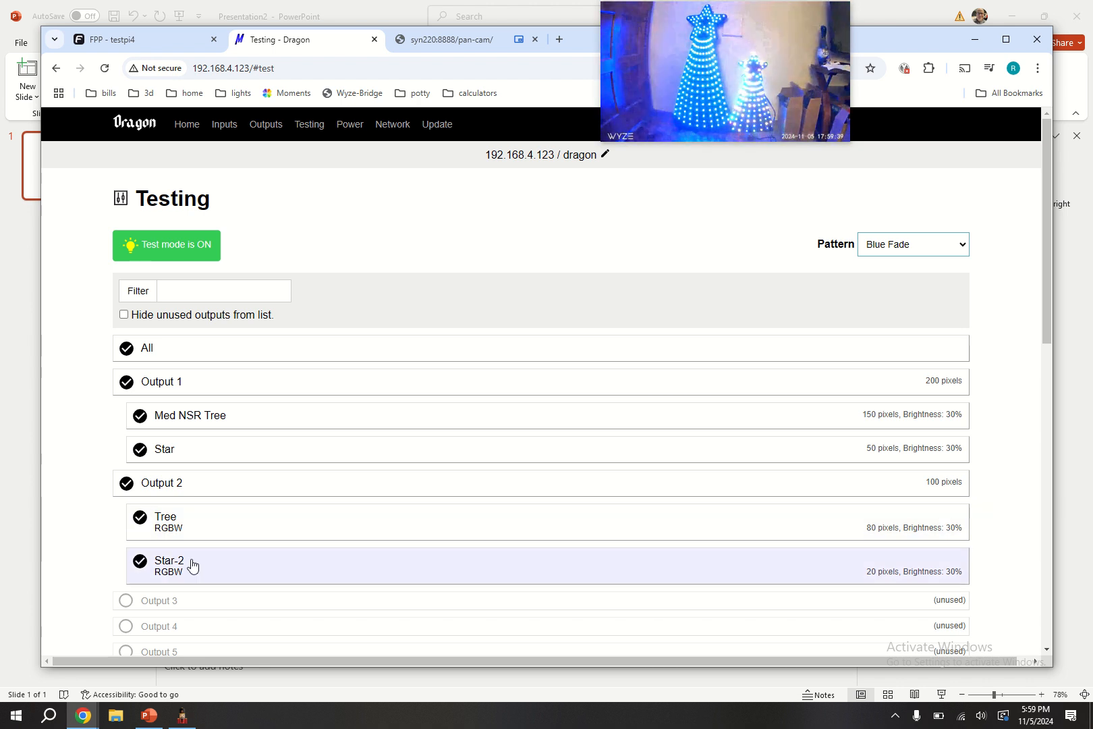
left_click(922, 251)
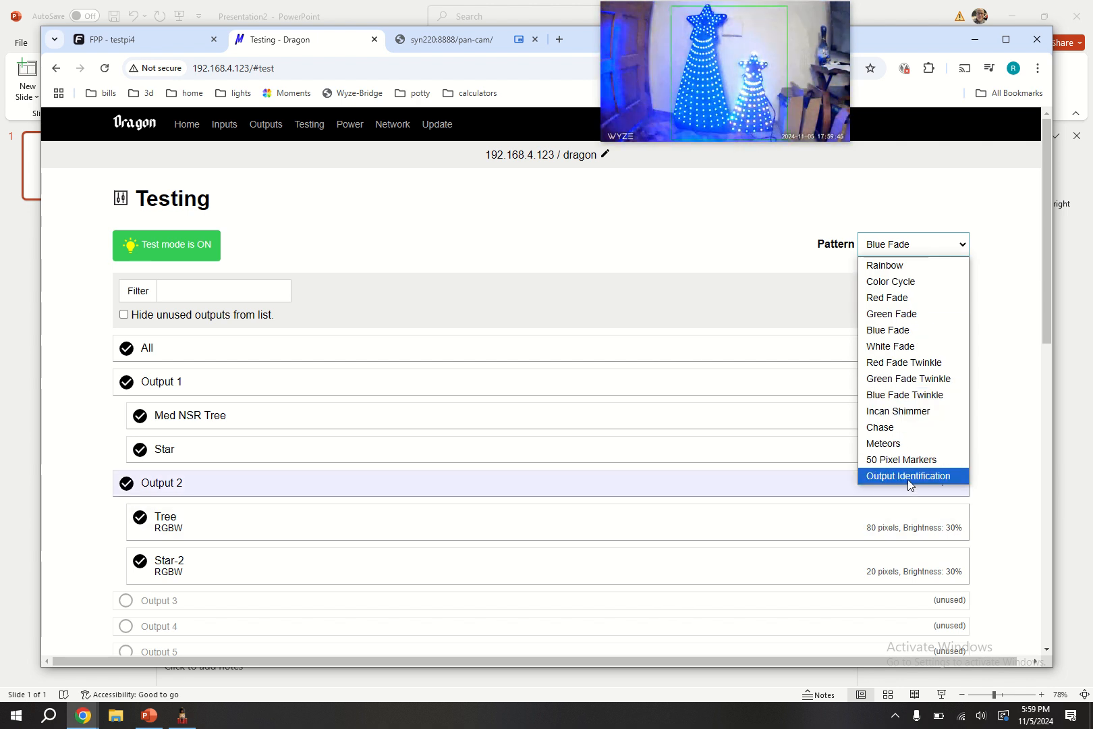
left_click(916, 333)
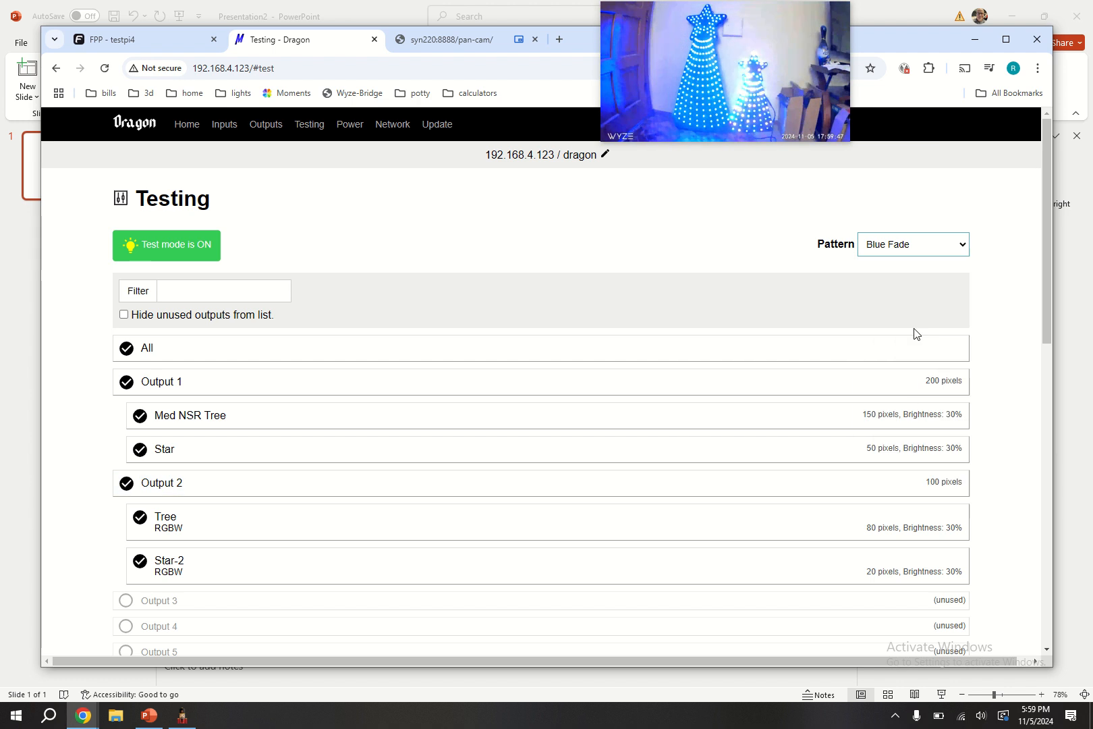
Select the Green Fade and Red Fade patterns in turn, and set the test pattern to Color Cycle.
left_click(914, 244)
left_click(912, 312)
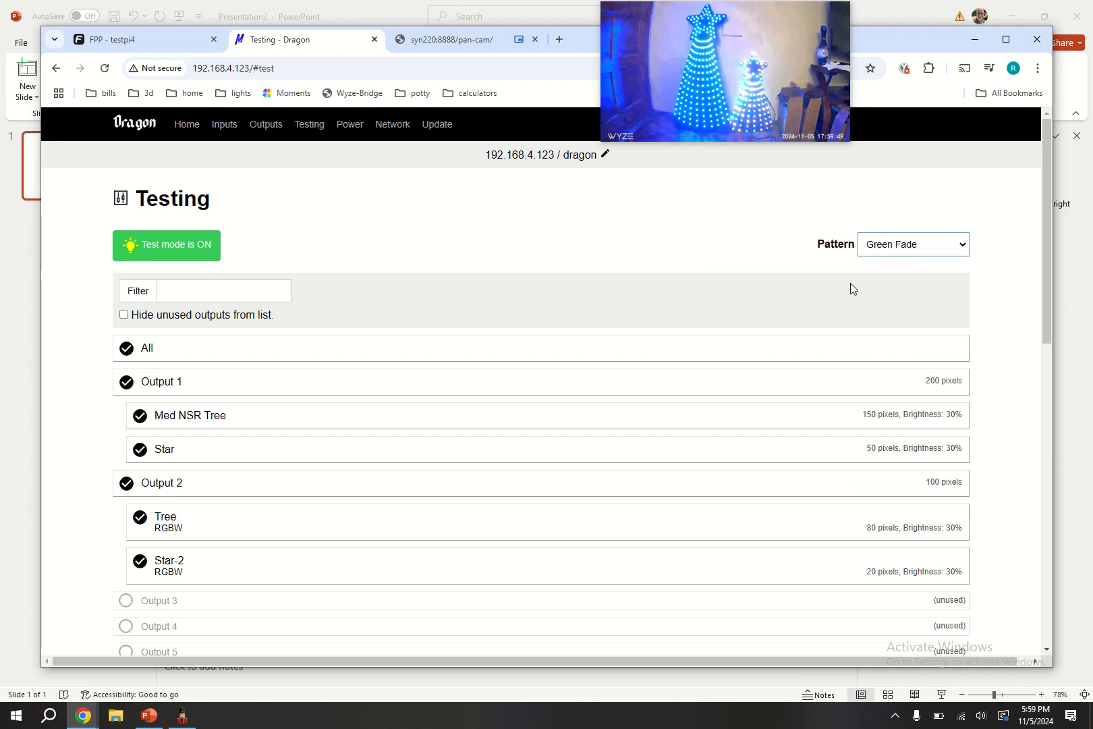
left_click(914, 244)
left_click(912, 297)
left_click(919, 244)
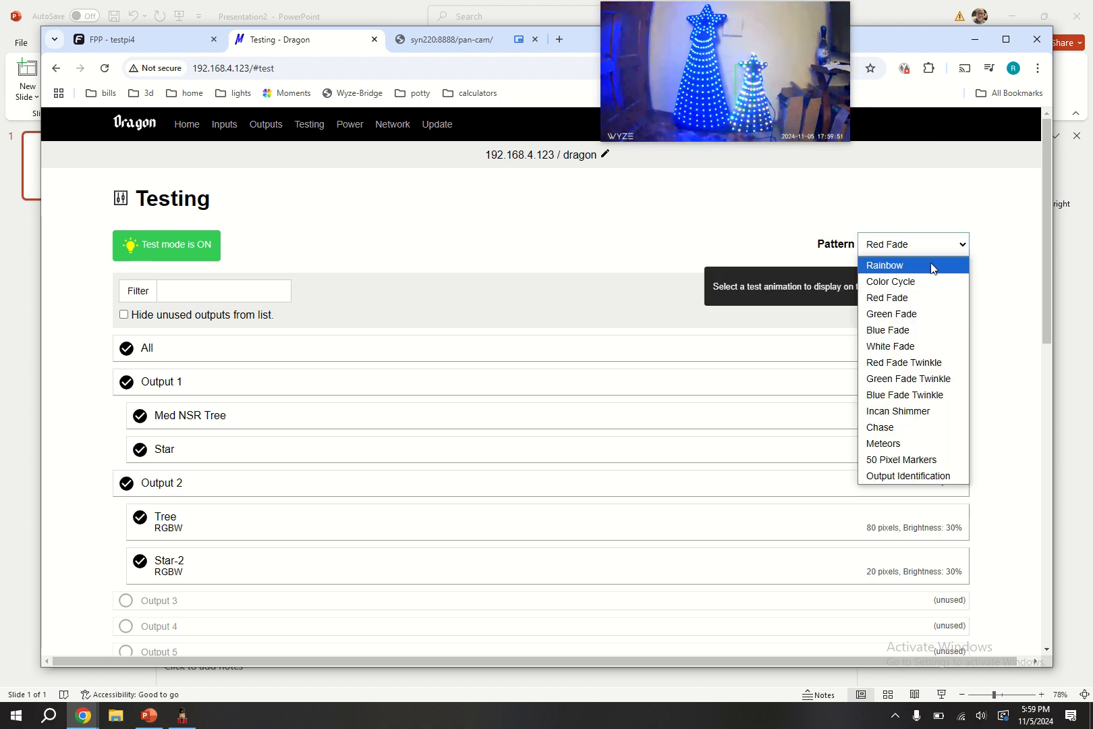
left_click(924, 281)
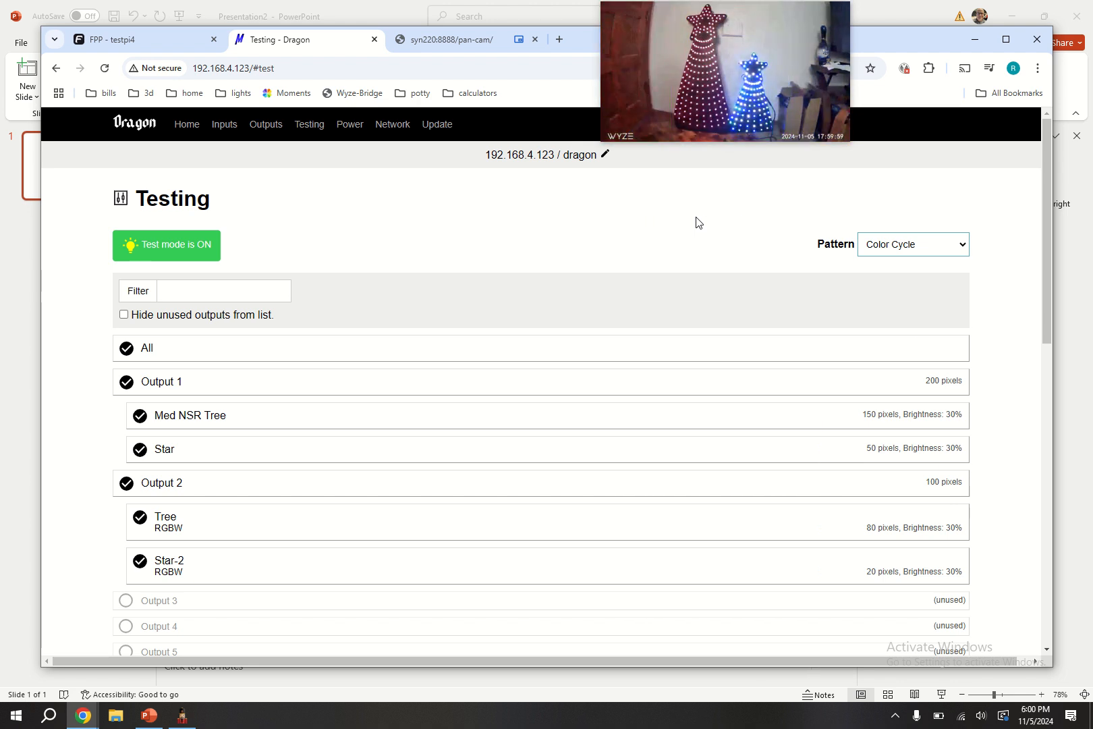
mouse_move(713, 106)
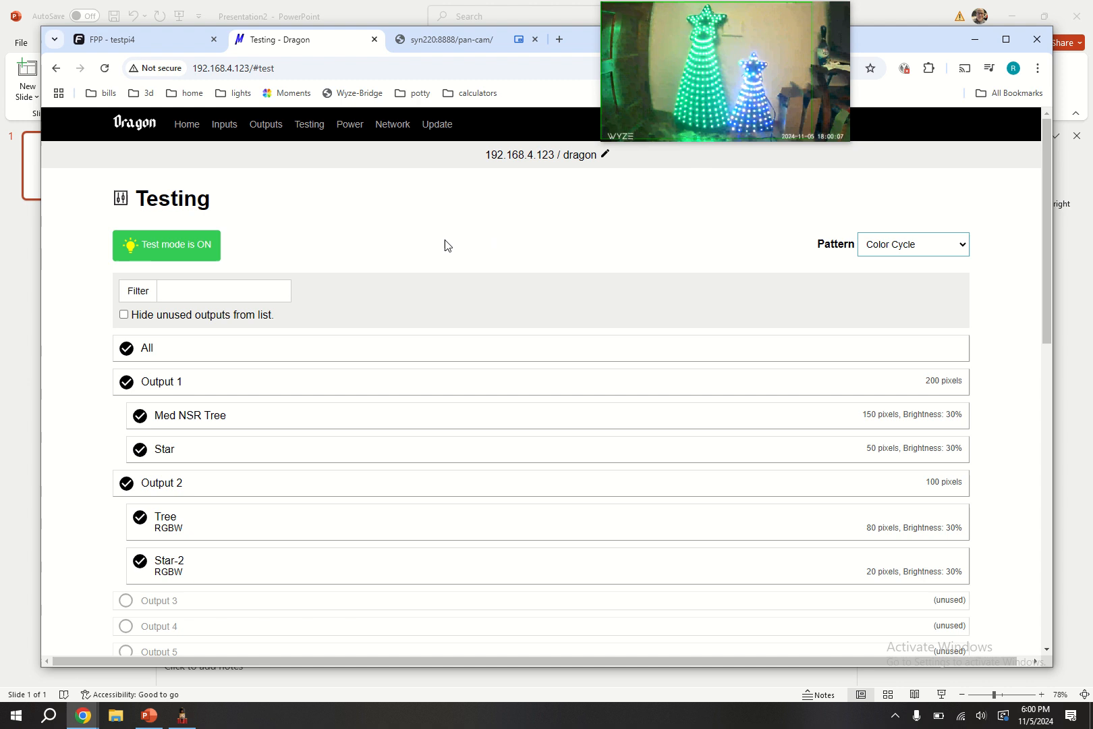
Turn off test mode on the Dragon controller's testing page.
left_click(139, 39)
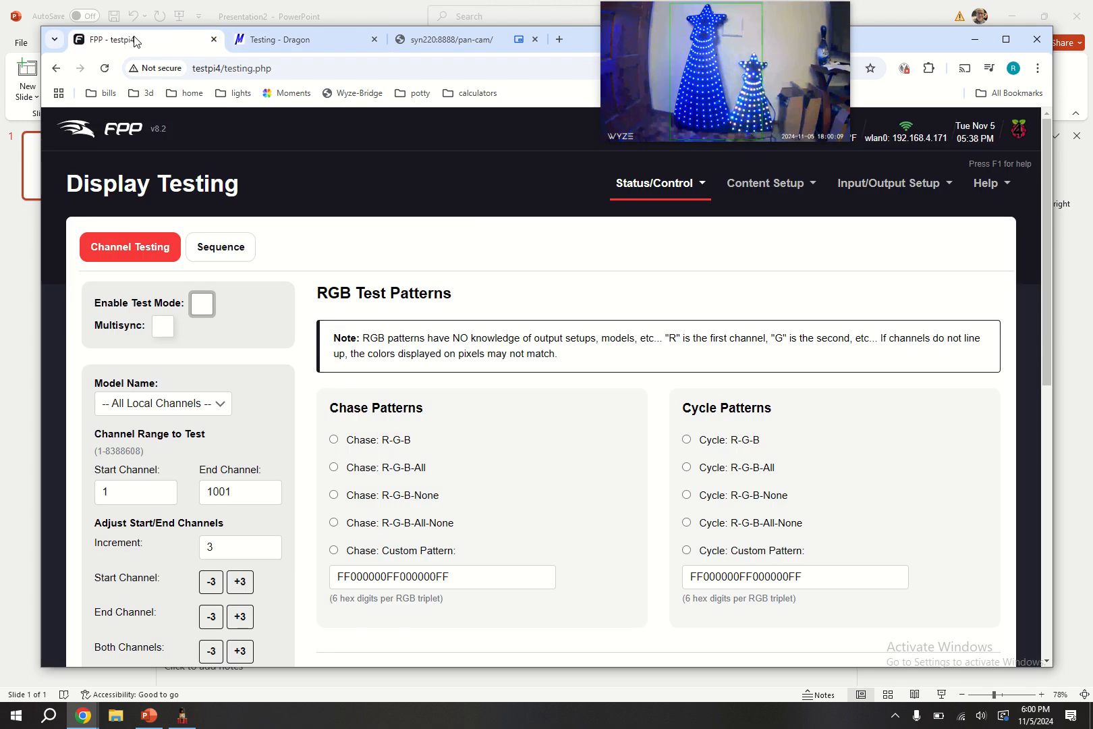
left_click(292, 39)
left_click(172, 246)
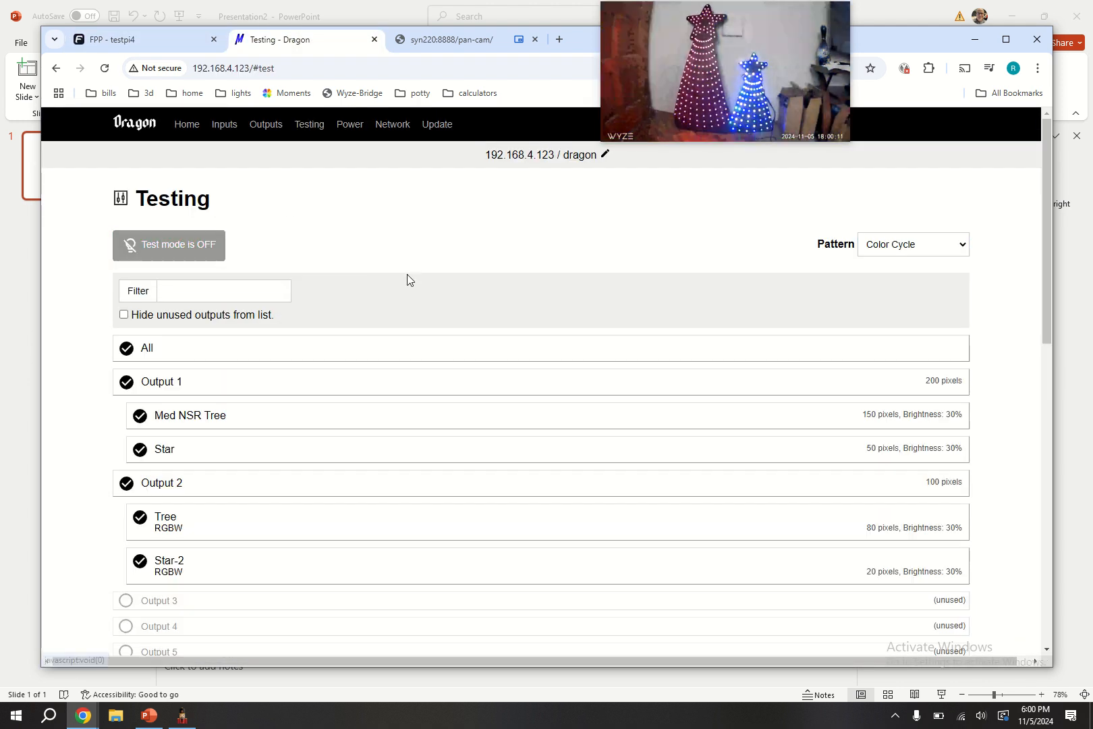
Switch to the FPP page, reload it and check the dragon output's settings under Channel Outputs.
left_click(150, 38)
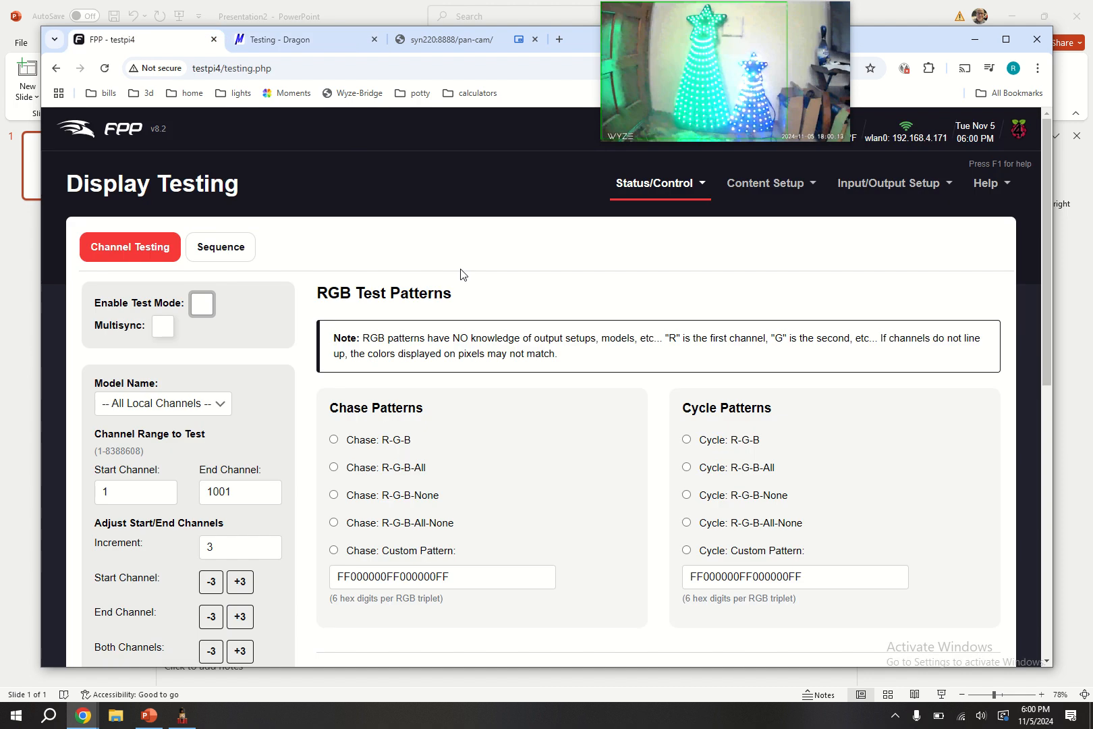
left_click(105, 68)
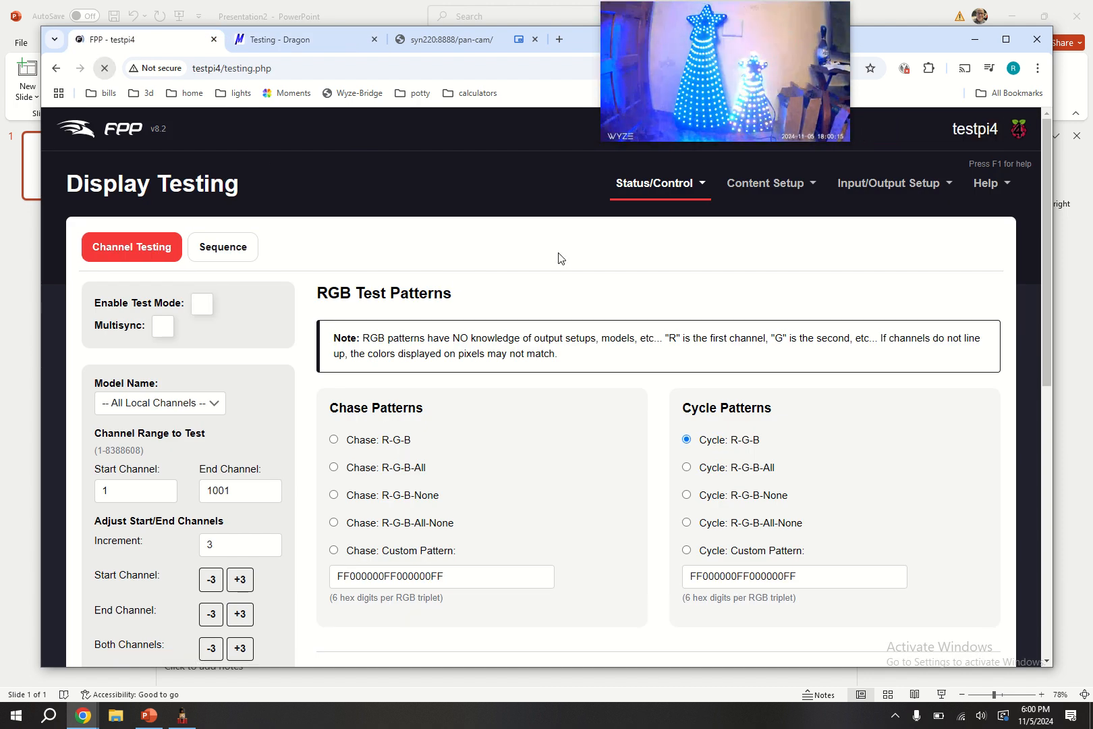
left_click(871, 185)
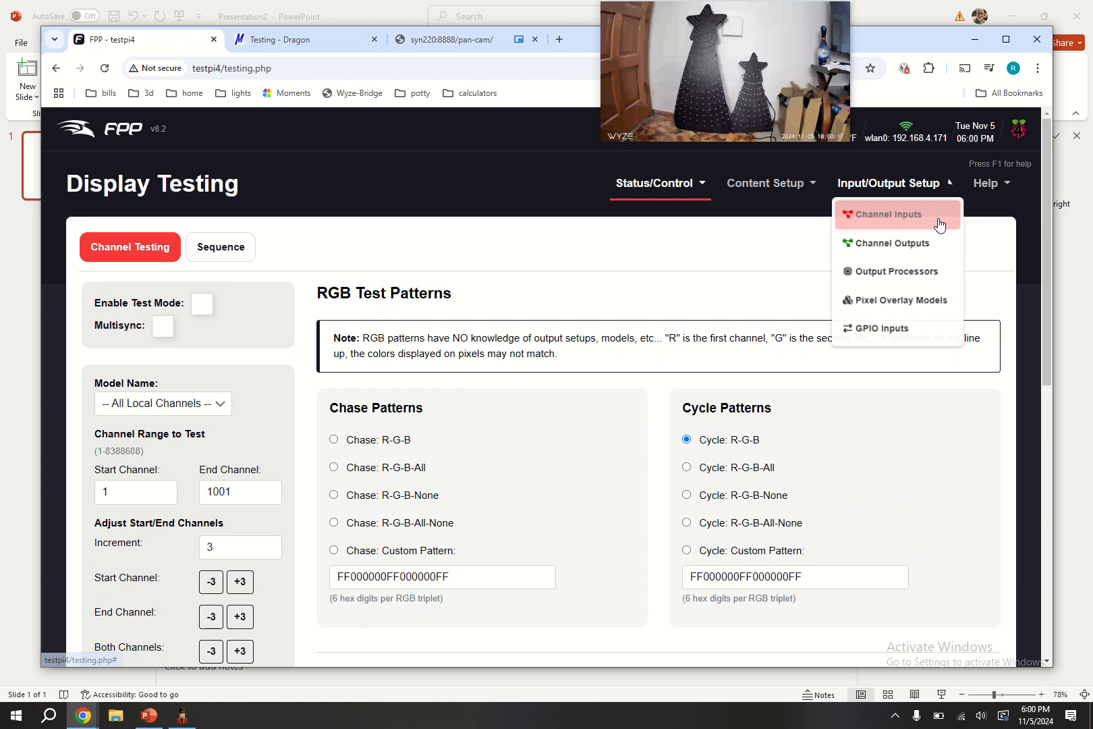
left_click(904, 244)
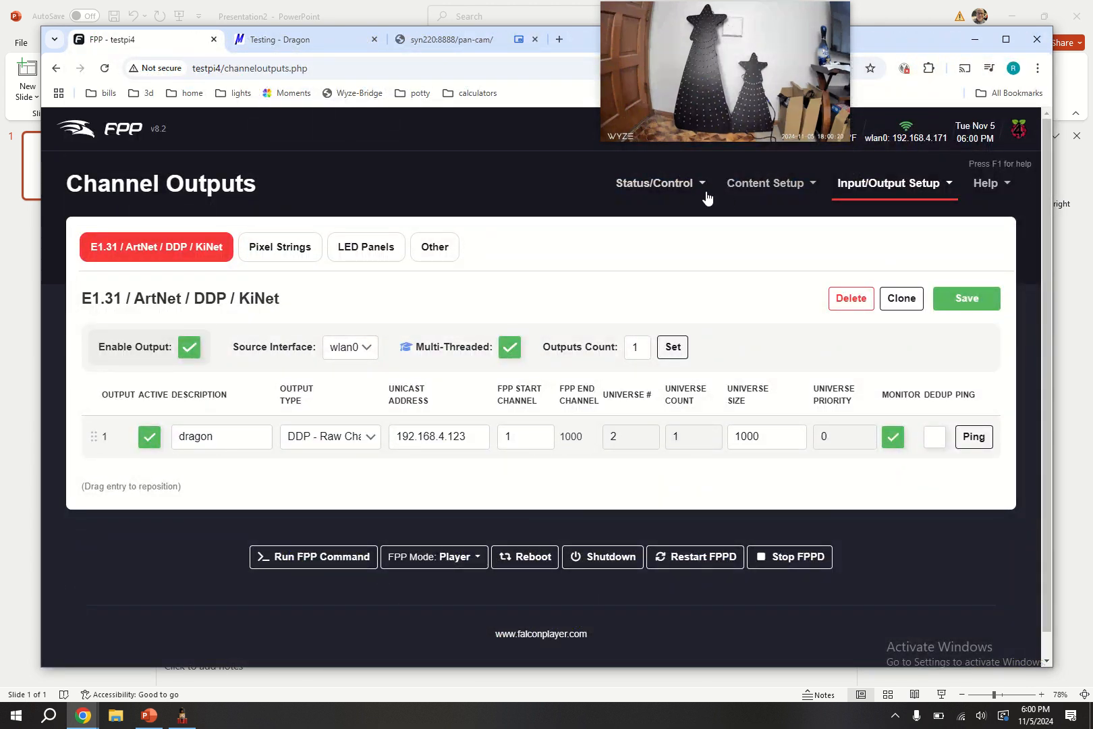
Return to FPP's Display Testing page and enable test mode with the Cycle: R-G-B pattern.
left_click(649, 184)
left_click(659, 458)
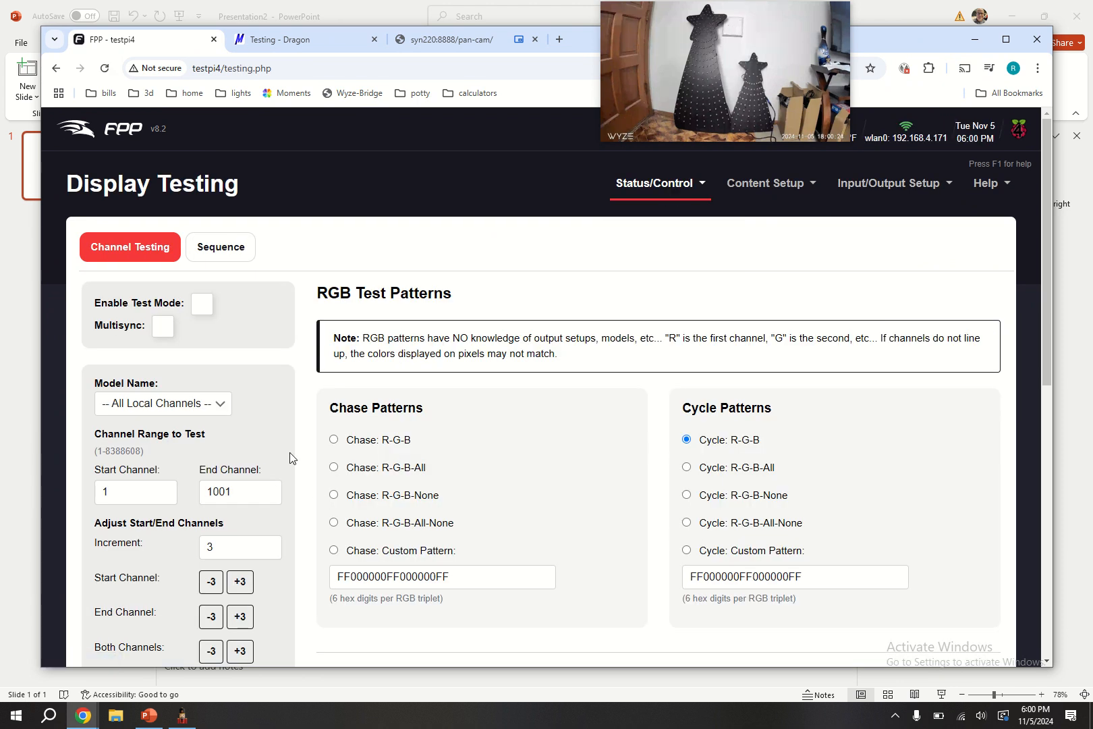
left_click(201, 307)
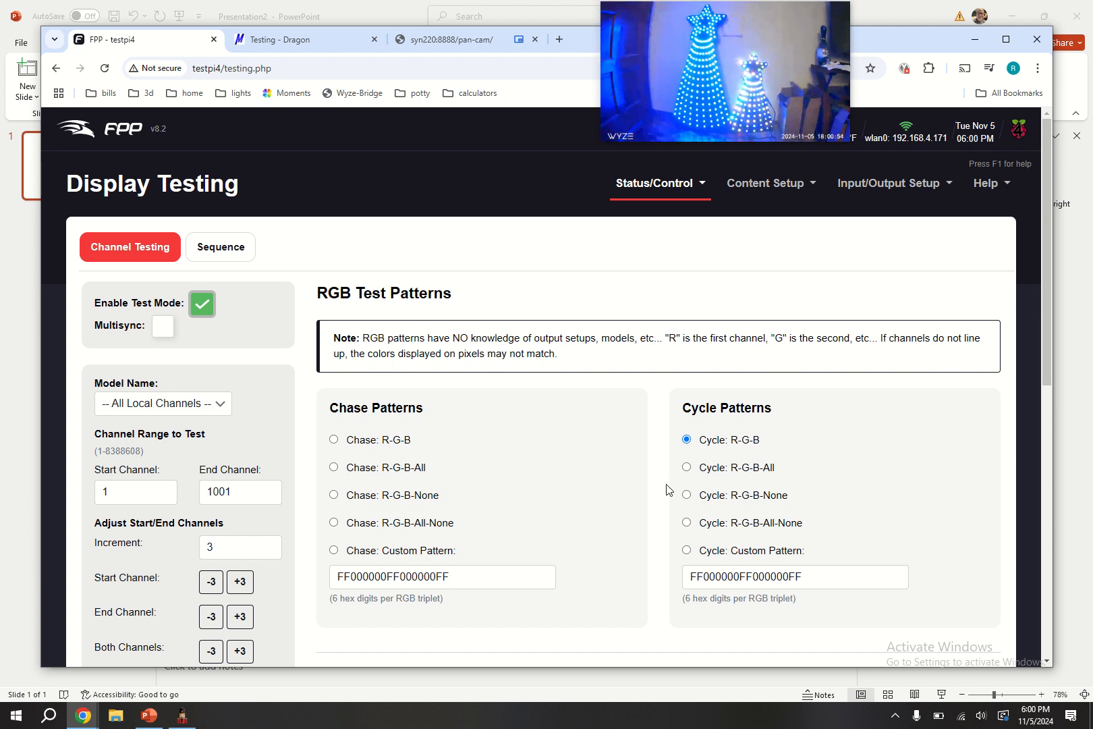
Test a solid red Fill Color on the lights by setting its blue value to 0, and disable test mode.
scroll(666, 488, "down", 6)
scroll(662, 485, "up", 4)
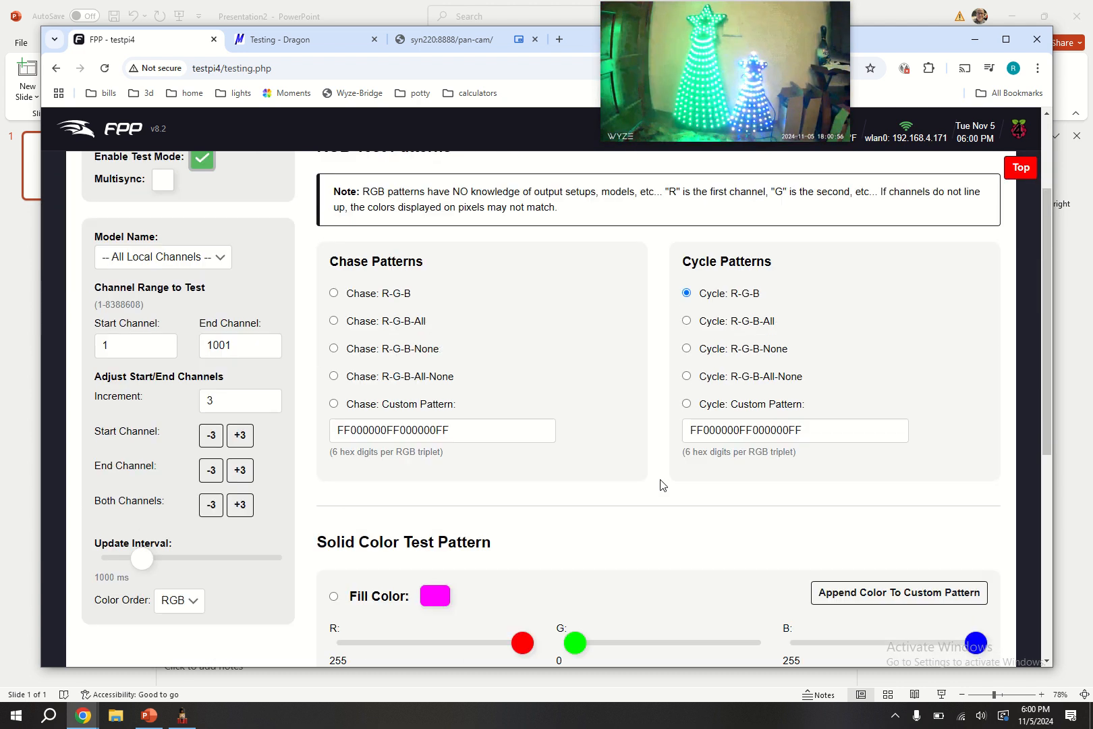
scroll(662, 484, "up", 3)
scroll(519, 490, "down", 4)
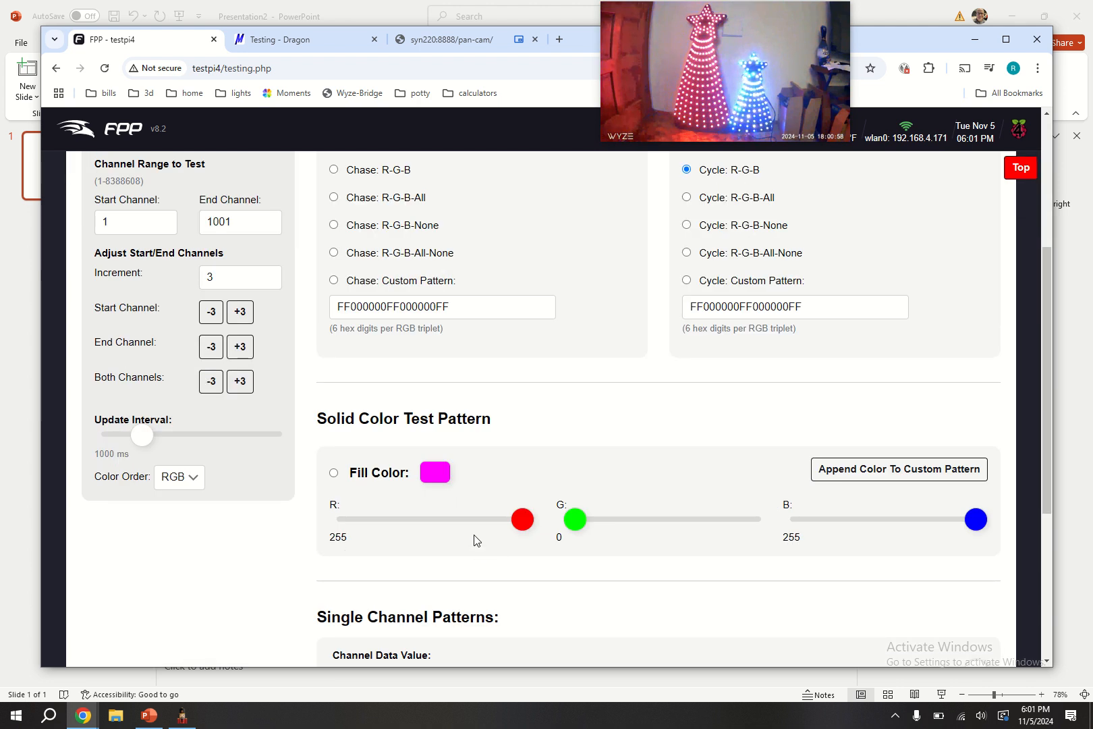
left_click(333, 472)
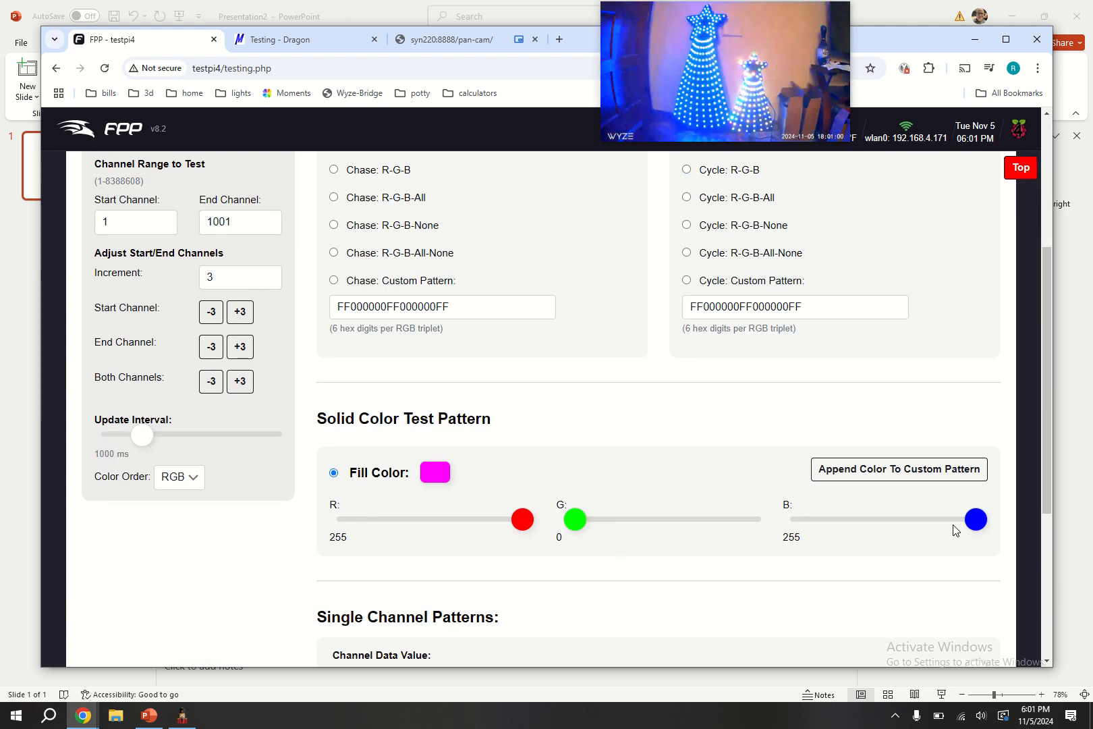
left_click_drag(954, 530, 783, 534)
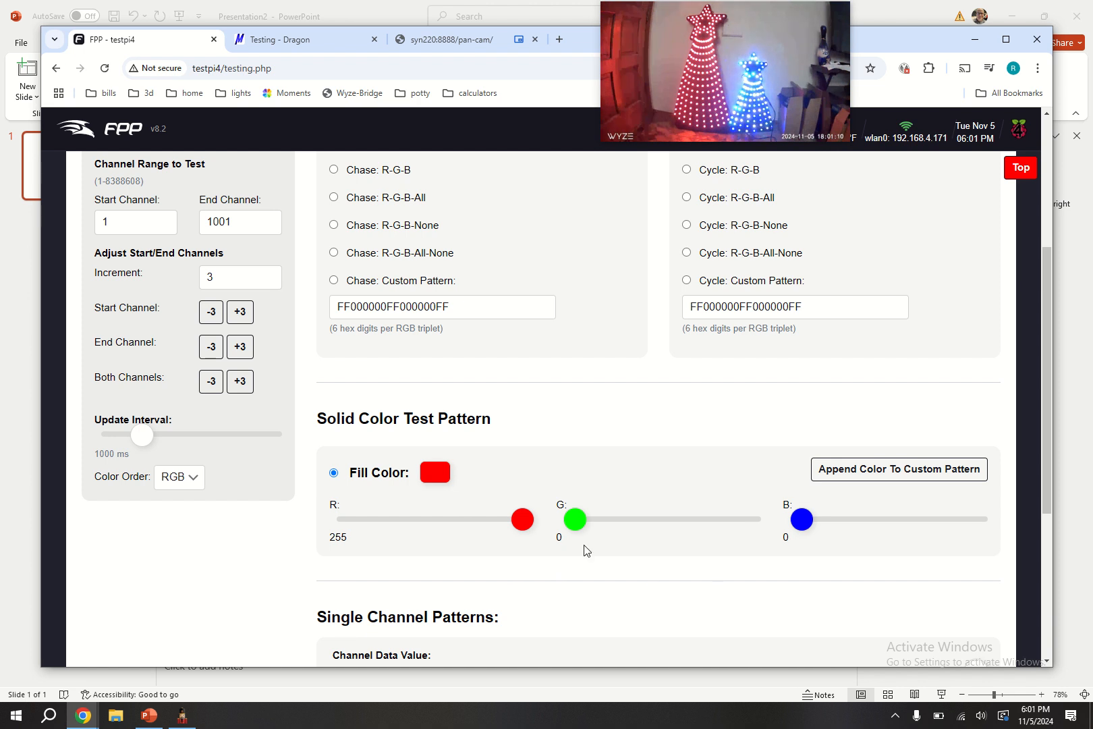
scroll(666, 471, "down", 3)
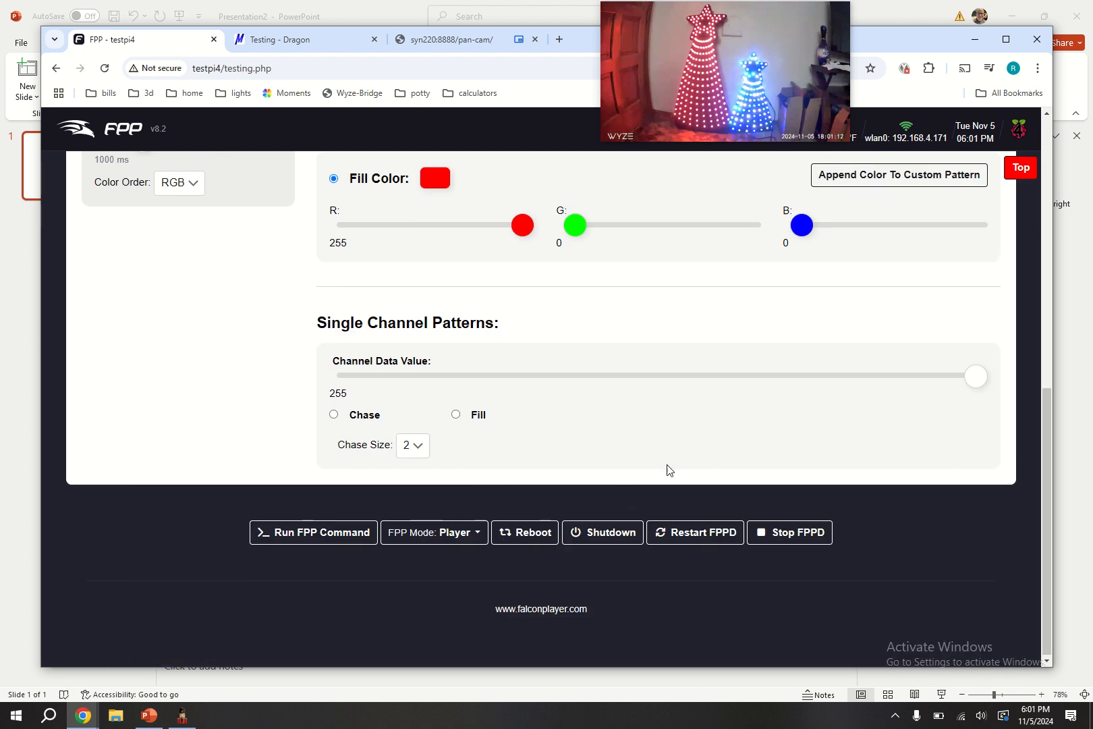
scroll(598, 507, "up", 7)
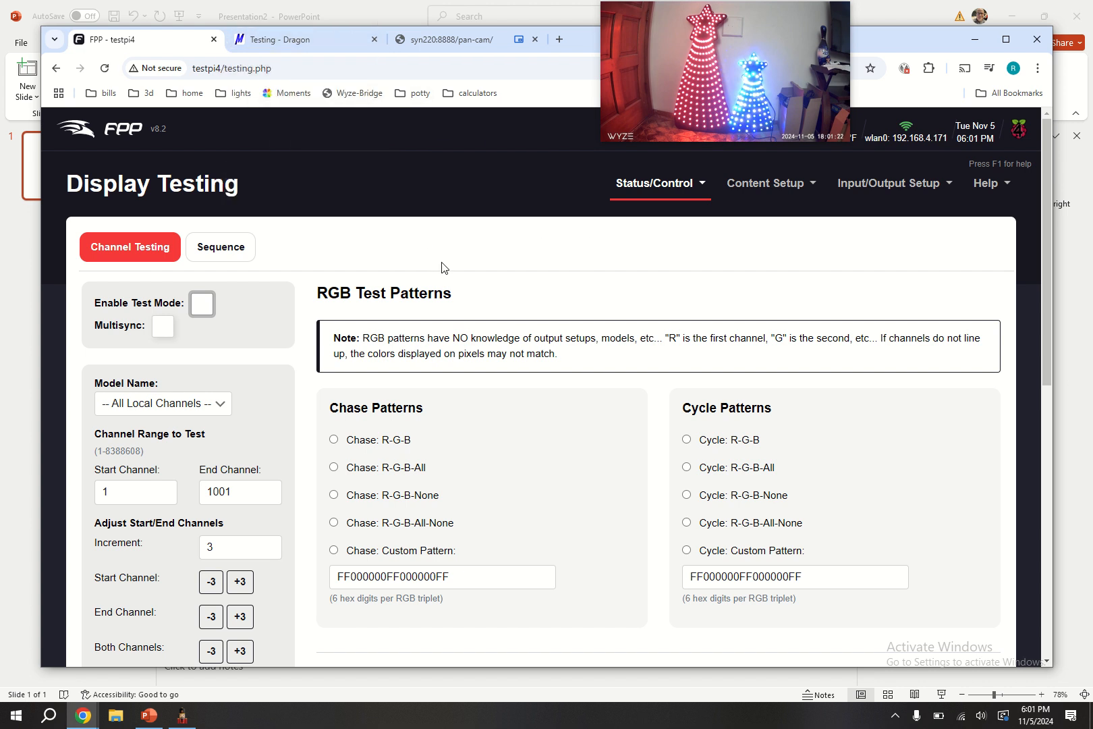
Switch to xLights, replace the all group's Butterfly effect with a blue On effect and enable output to the lights.
key("alt+Tab")
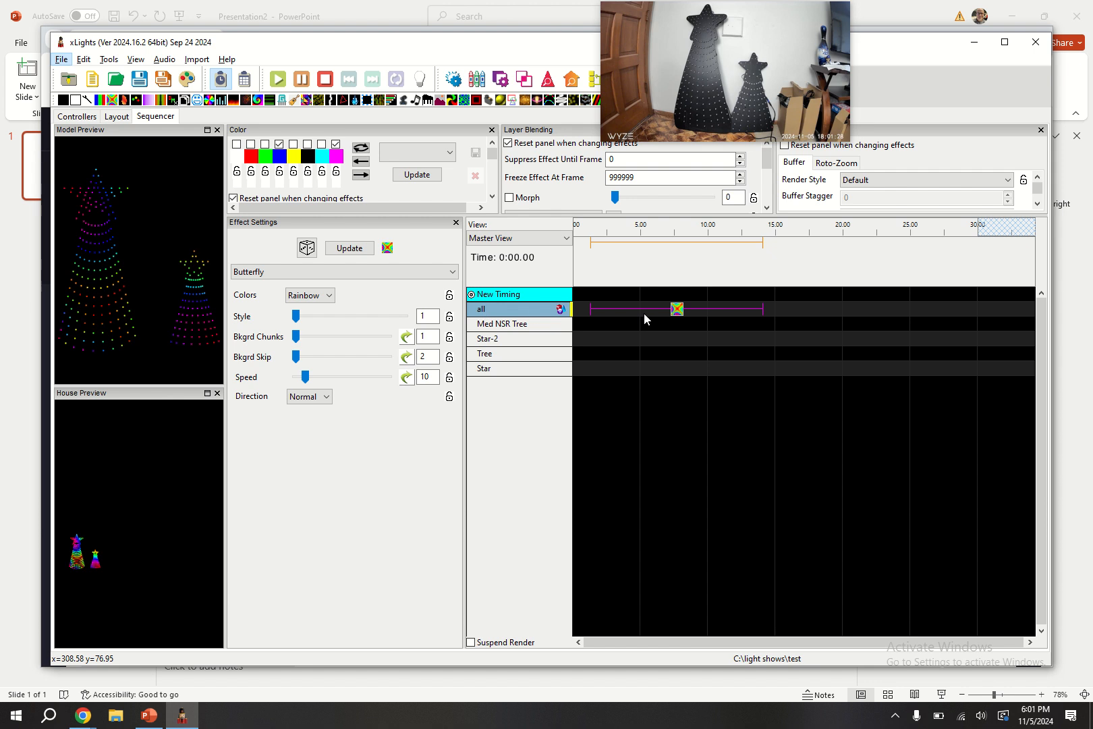
left_click_drag(75, 99, 701, 312)
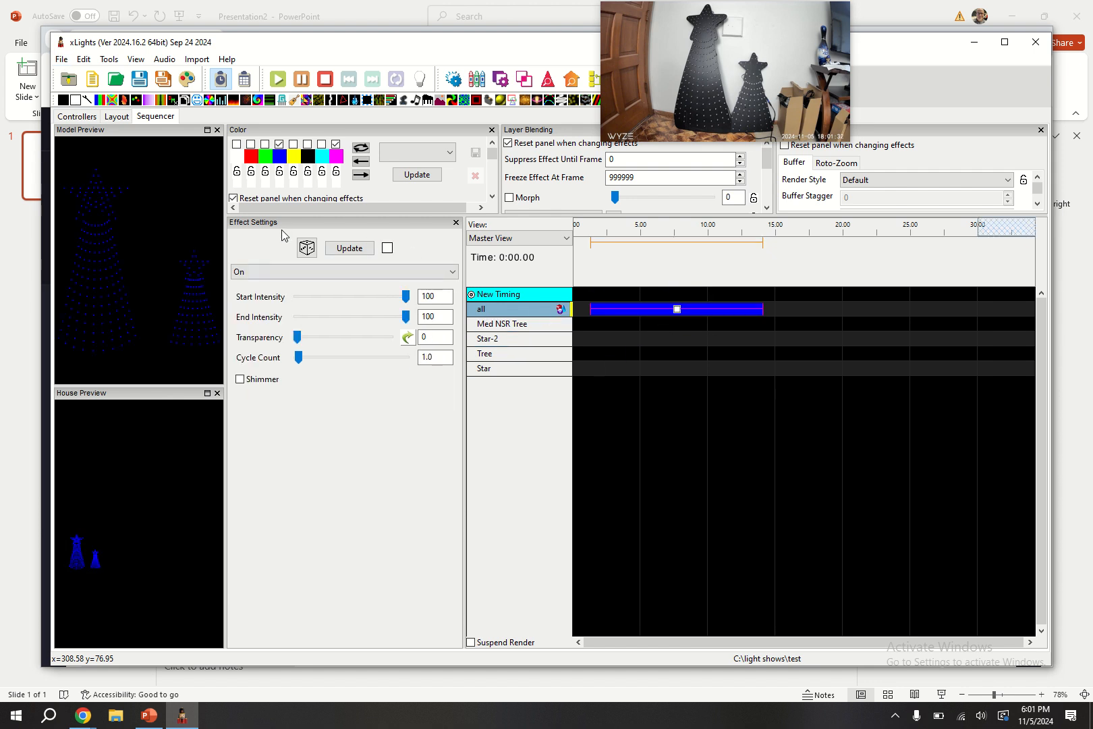
left_click(420, 79)
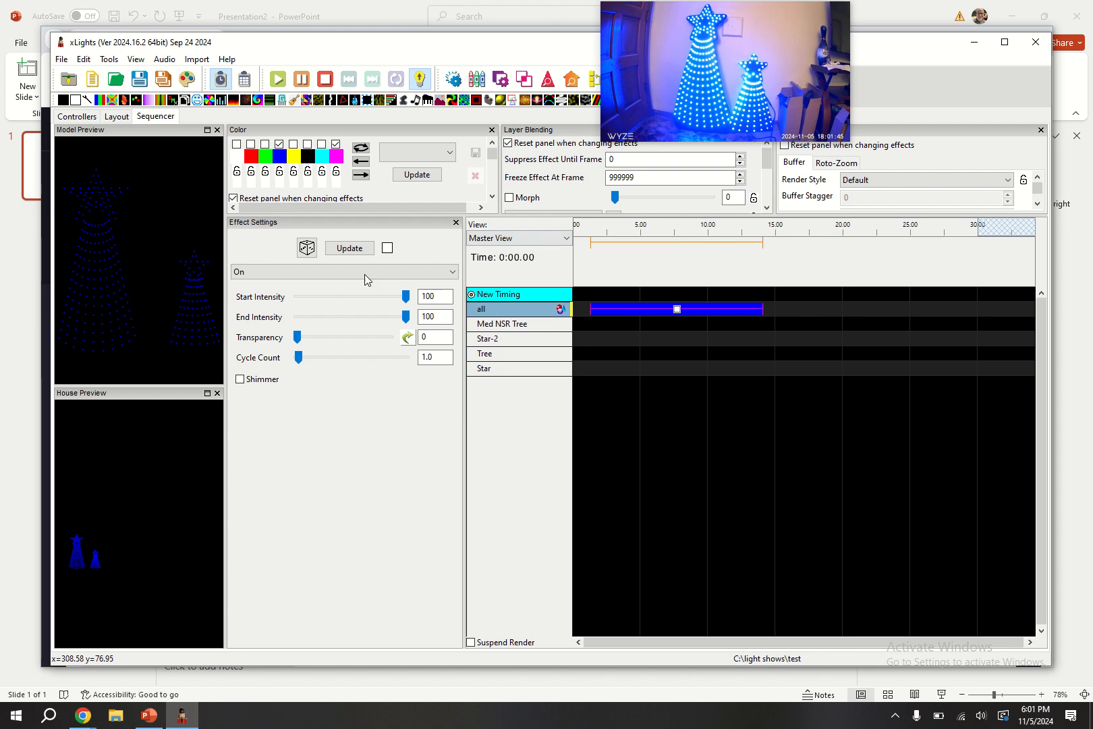
Change the all group's On effect to red for a live check on the lights, and turn off output to lights.
left_click(251, 144)
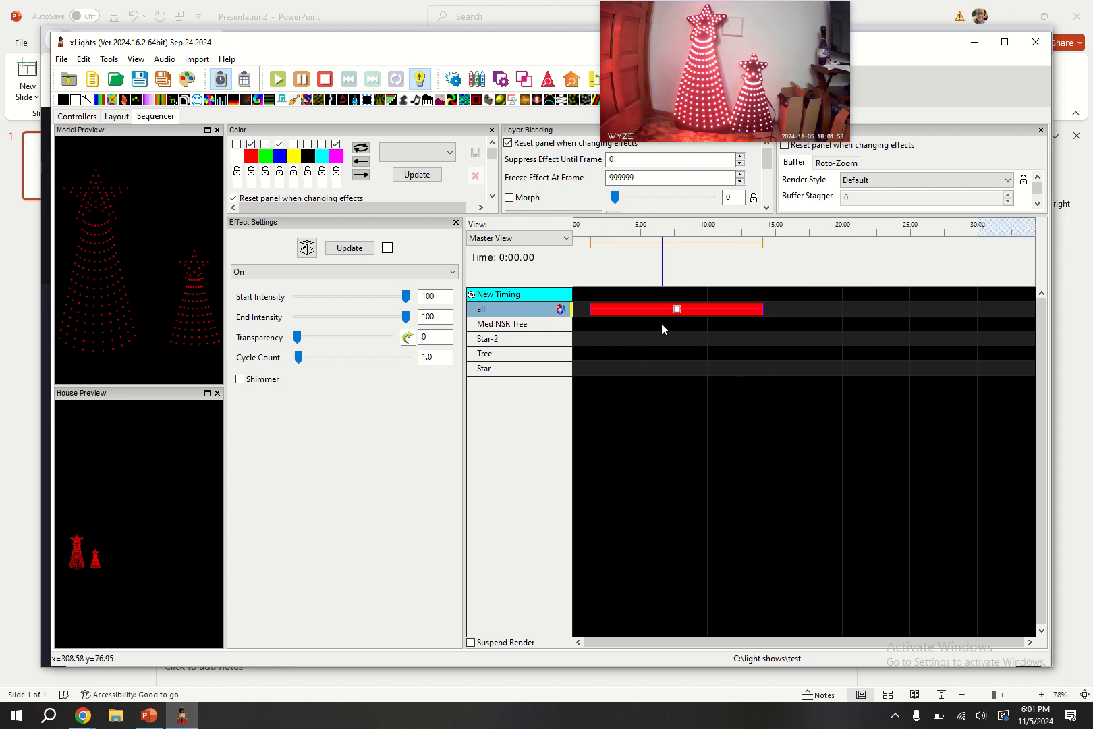
left_click(420, 79)
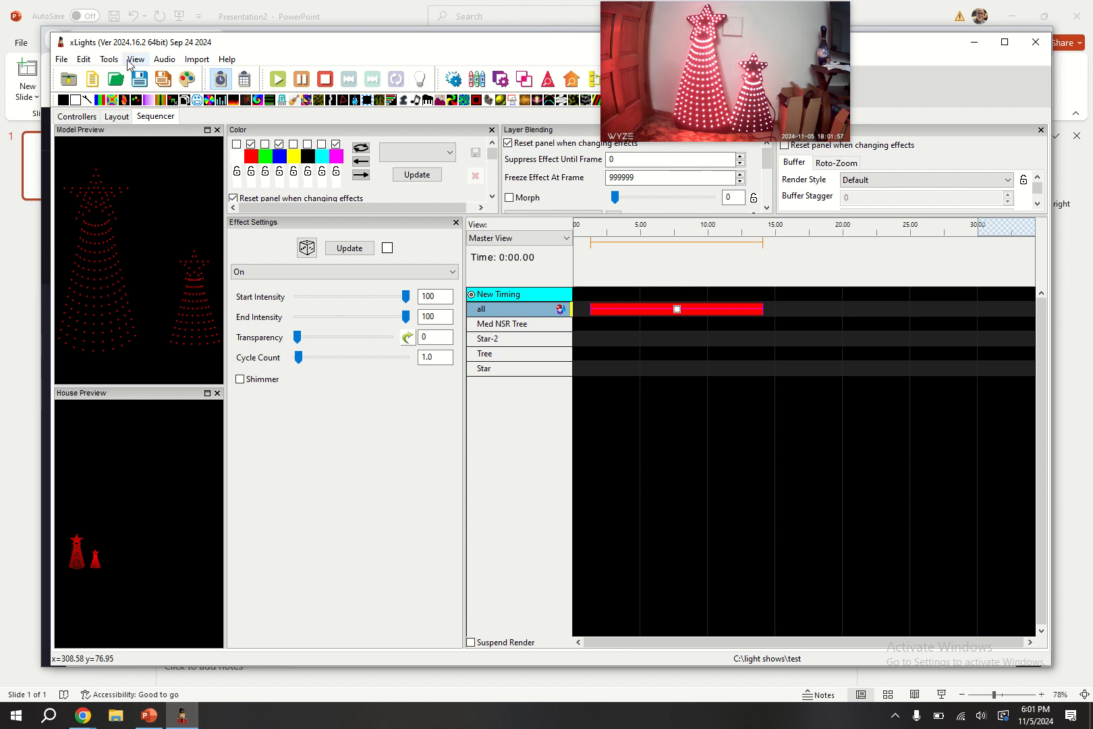
Open Test Lights and examine the models list and the models on the dragon controller's Pixel Port 1.
left_click(109, 59)
left_click(123, 76)
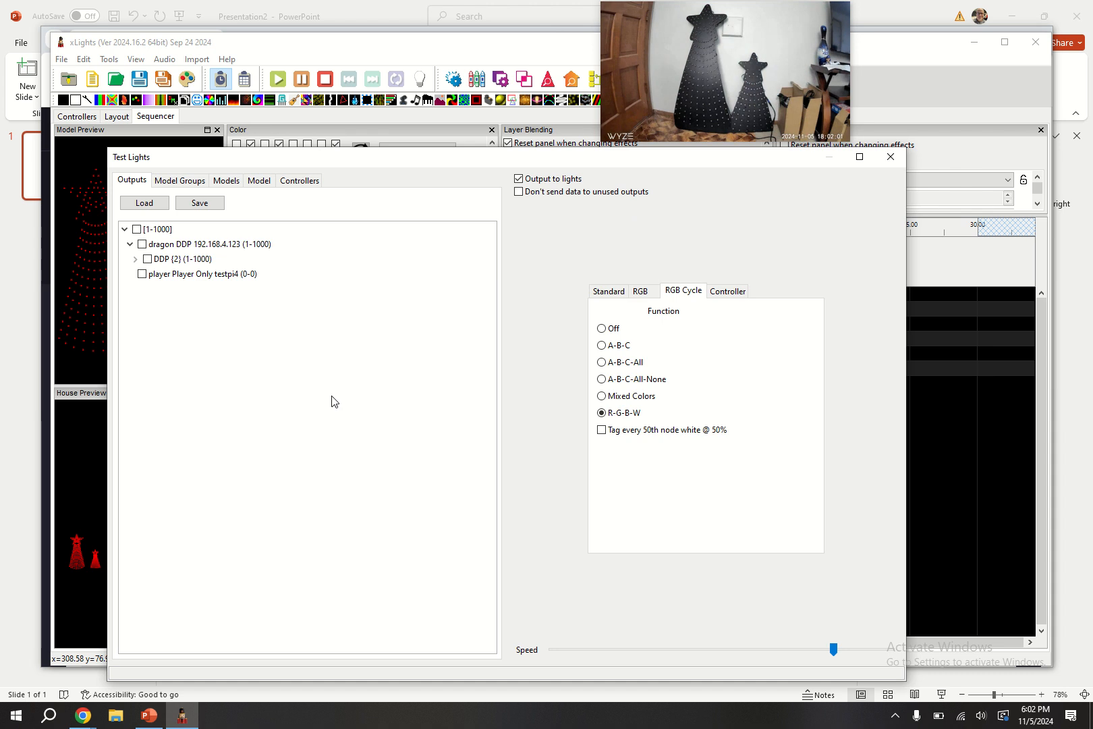
left_click(227, 182)
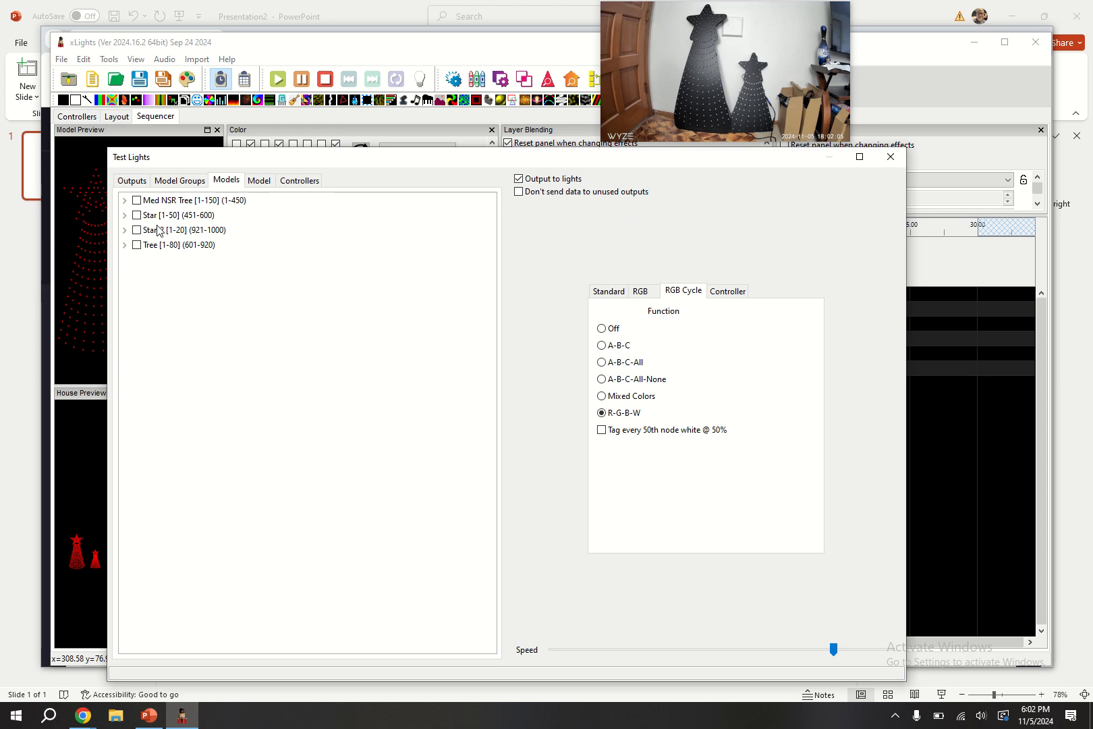
left_click(300, 181)
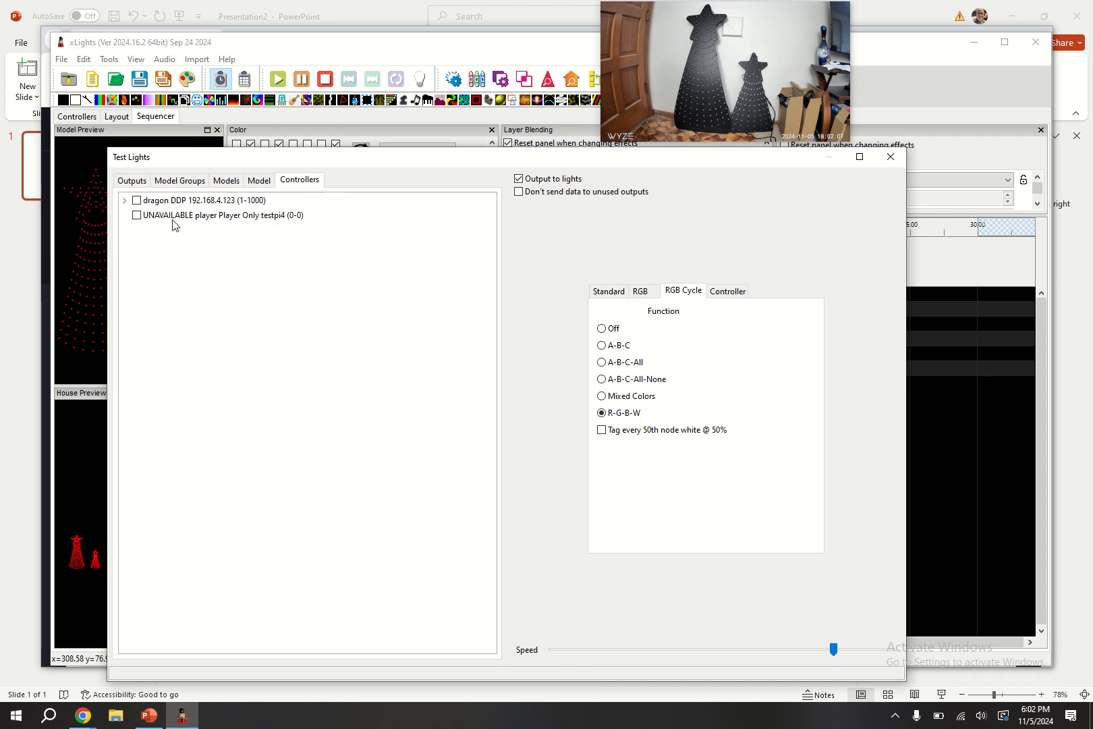
left_click(126, 200)
left_click(130, 215)
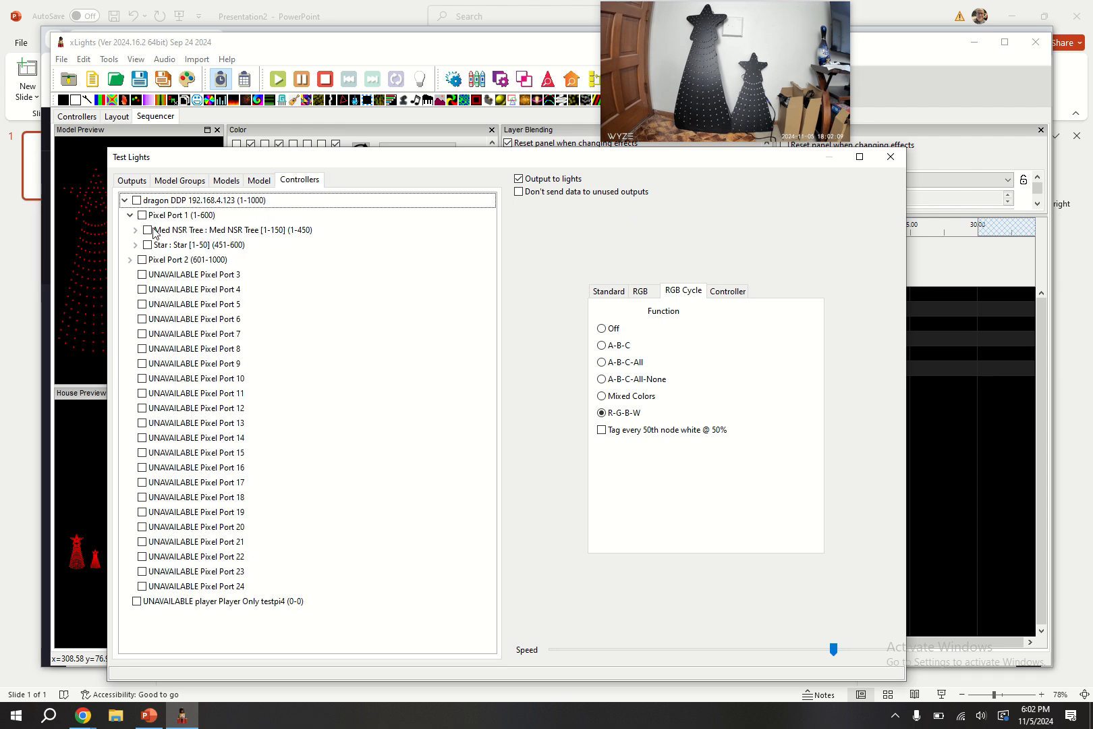
Test only the centre nodes and a lower row of the Med NSR Tree model with the R-G-B-W cycle.
left_click(260, 187)
left_click(226, 181)
left_click(256, 181)
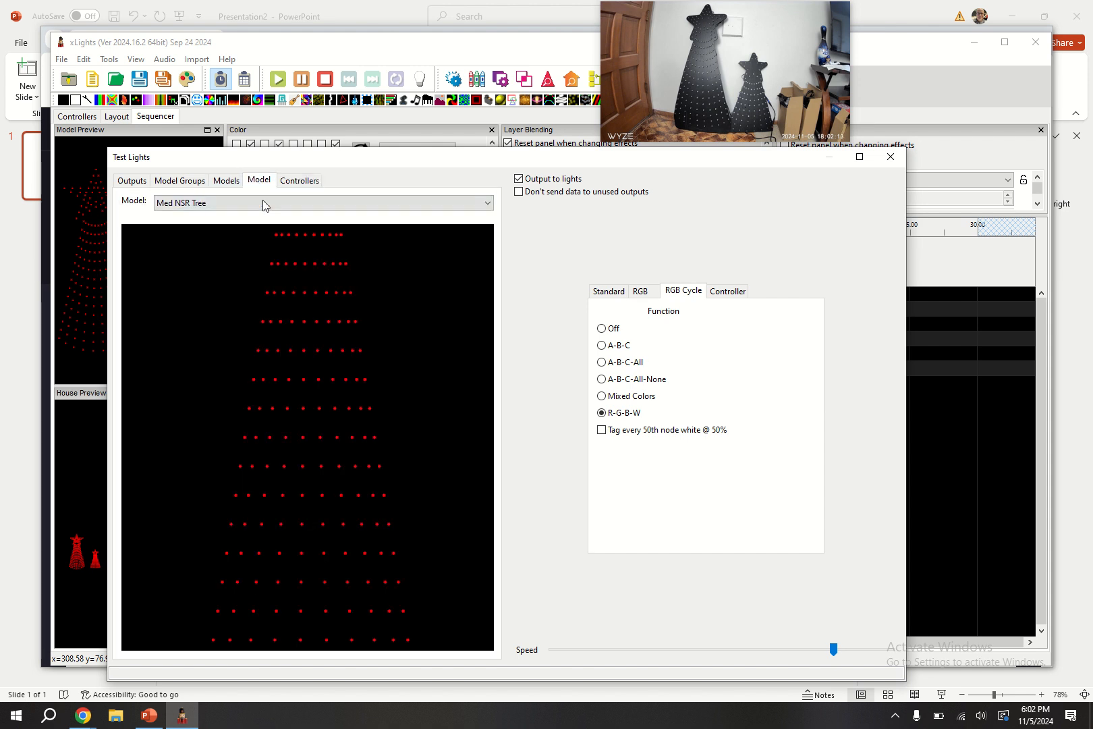
left_click(220, 203)
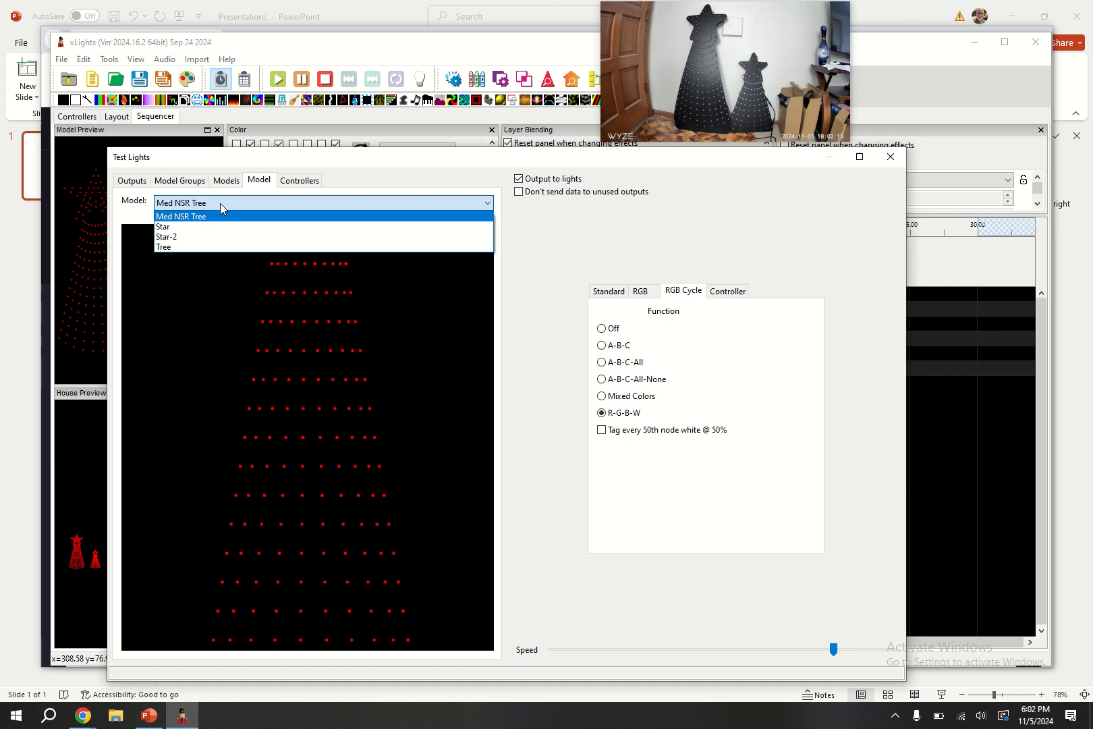
left_click(220, 203)
left_click_drag(306, 250, 371, 399)
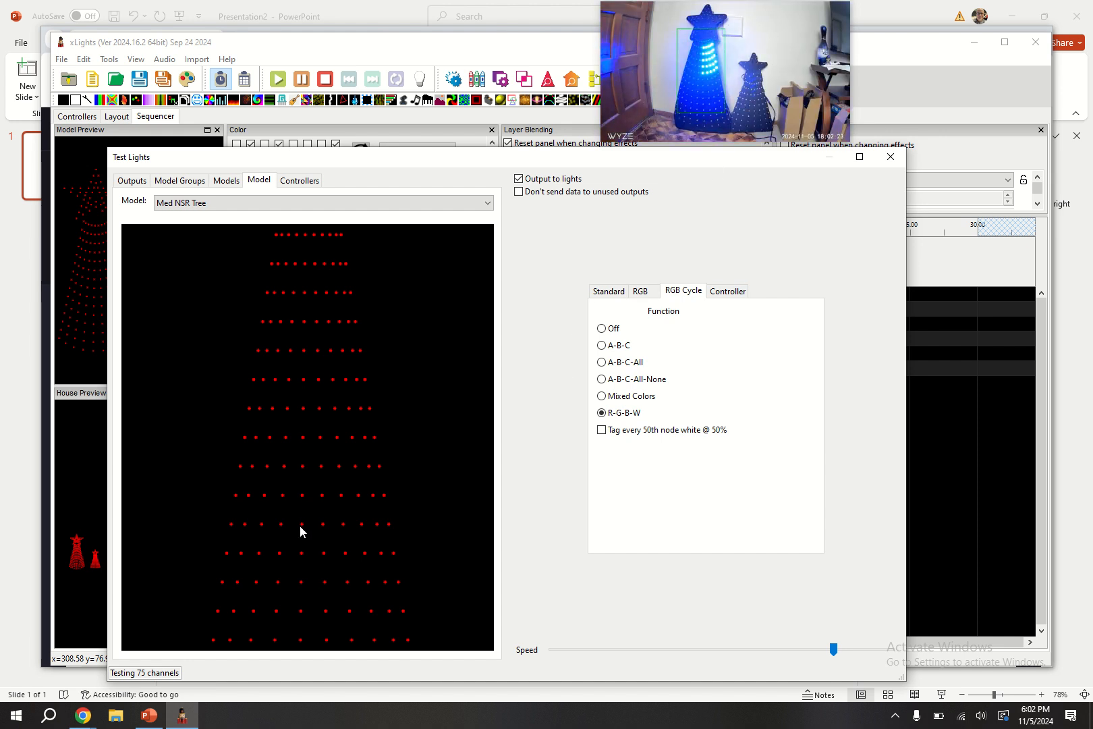
left_click_drag(212, 546, 407, 555)
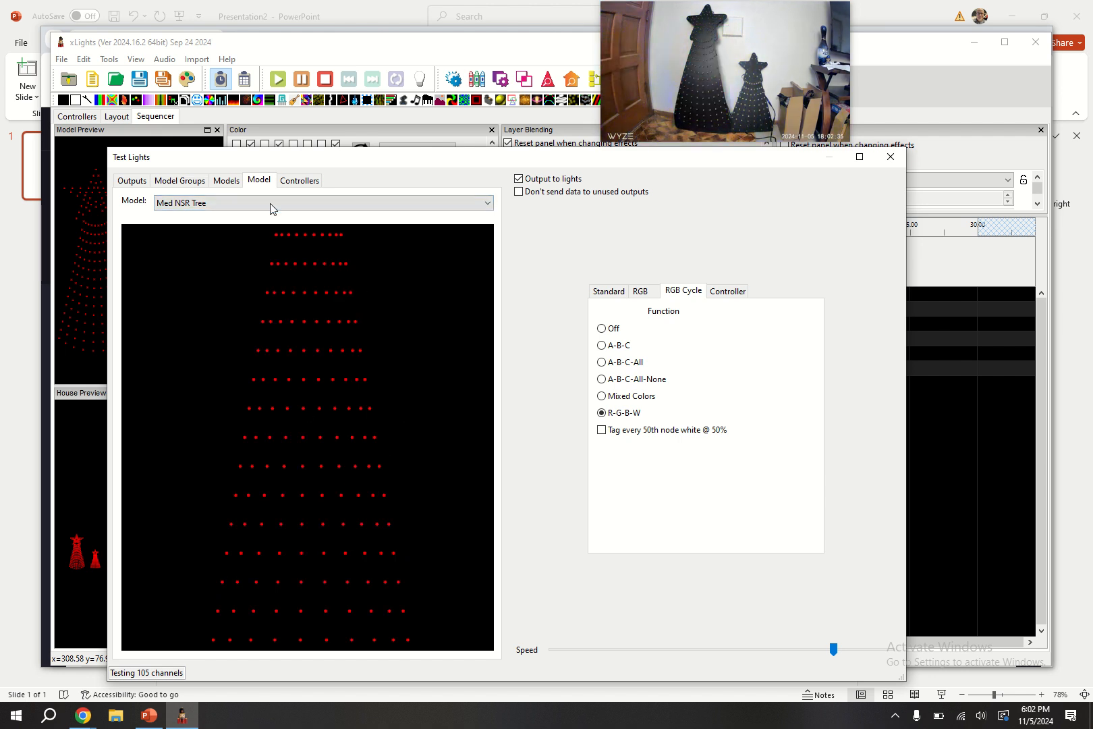
Replace Med NSR Tree with the Tree model in the test, and run the A-B-C-All and R-G-B-W cycles on it.
left_click(228, 180)
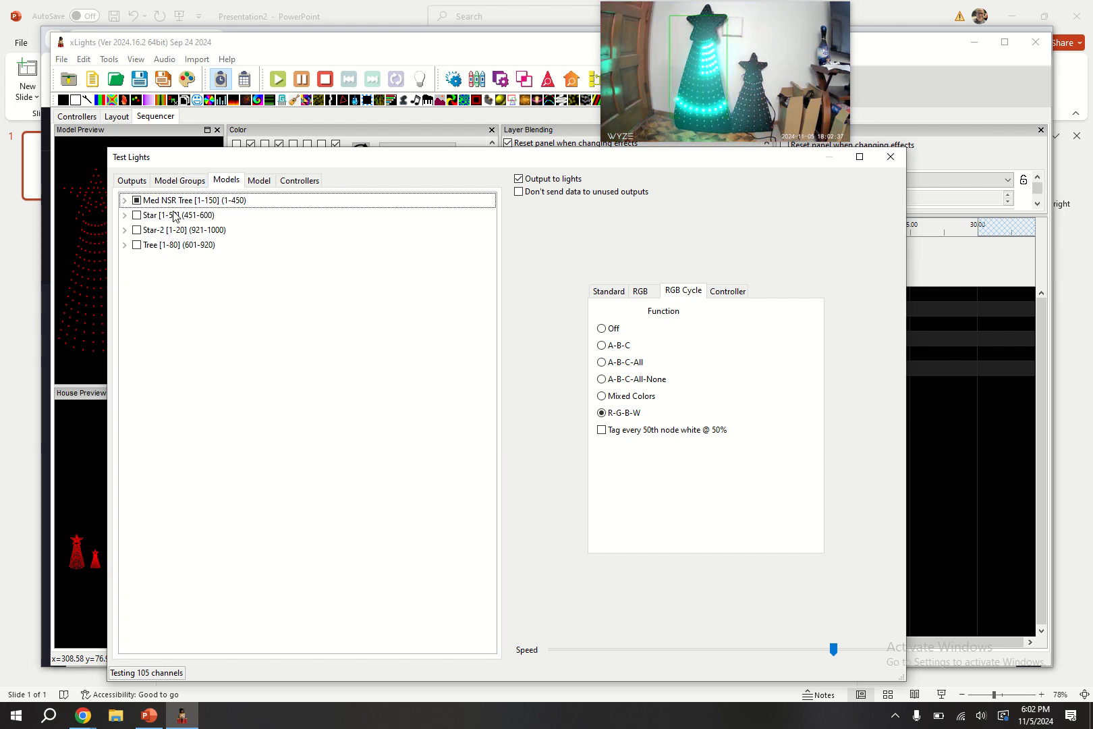
left_click(138, 201)
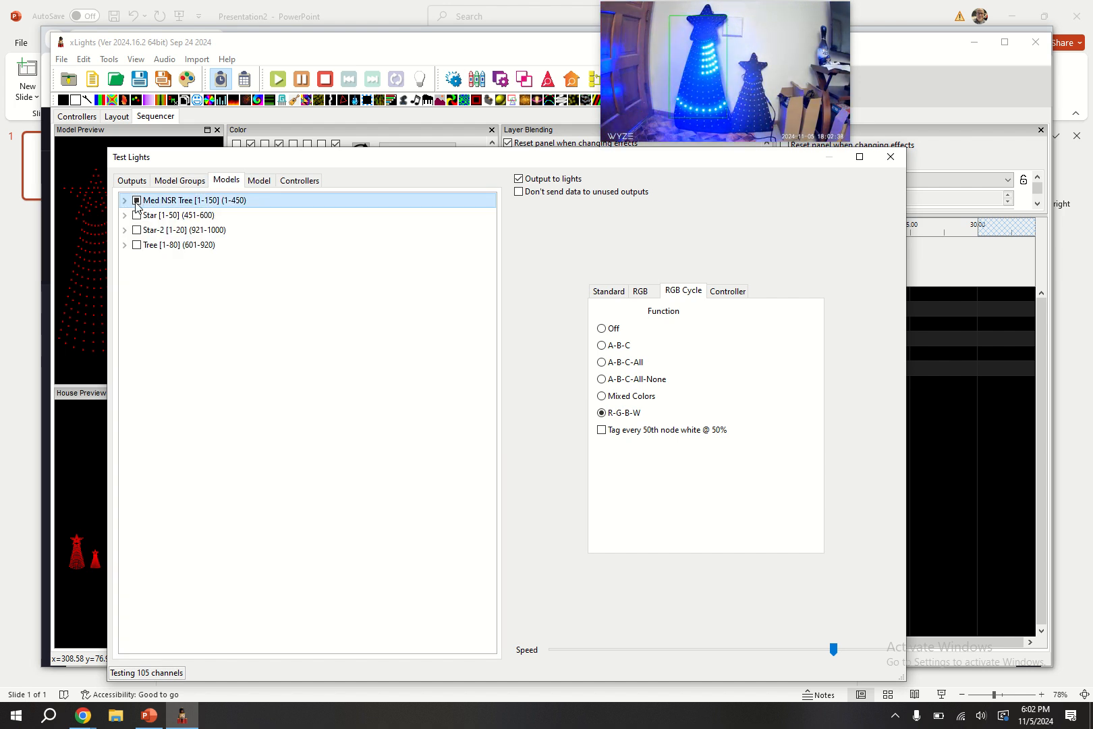
left_click(137, 245)
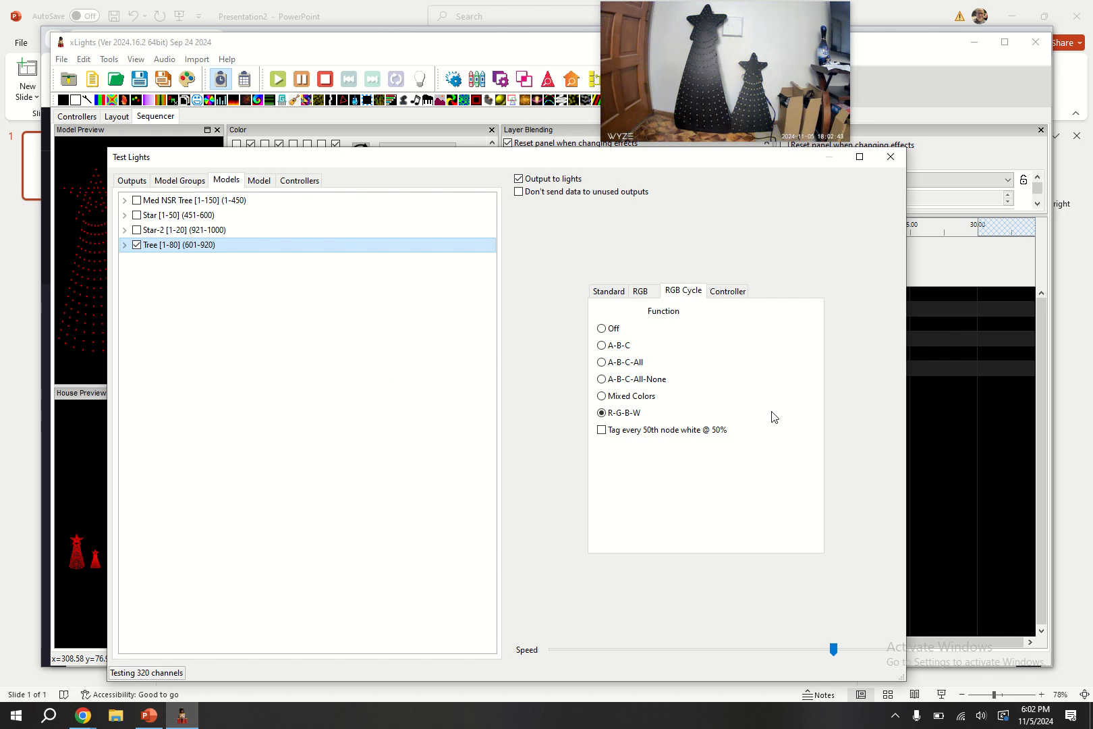
left_click(618, 346)
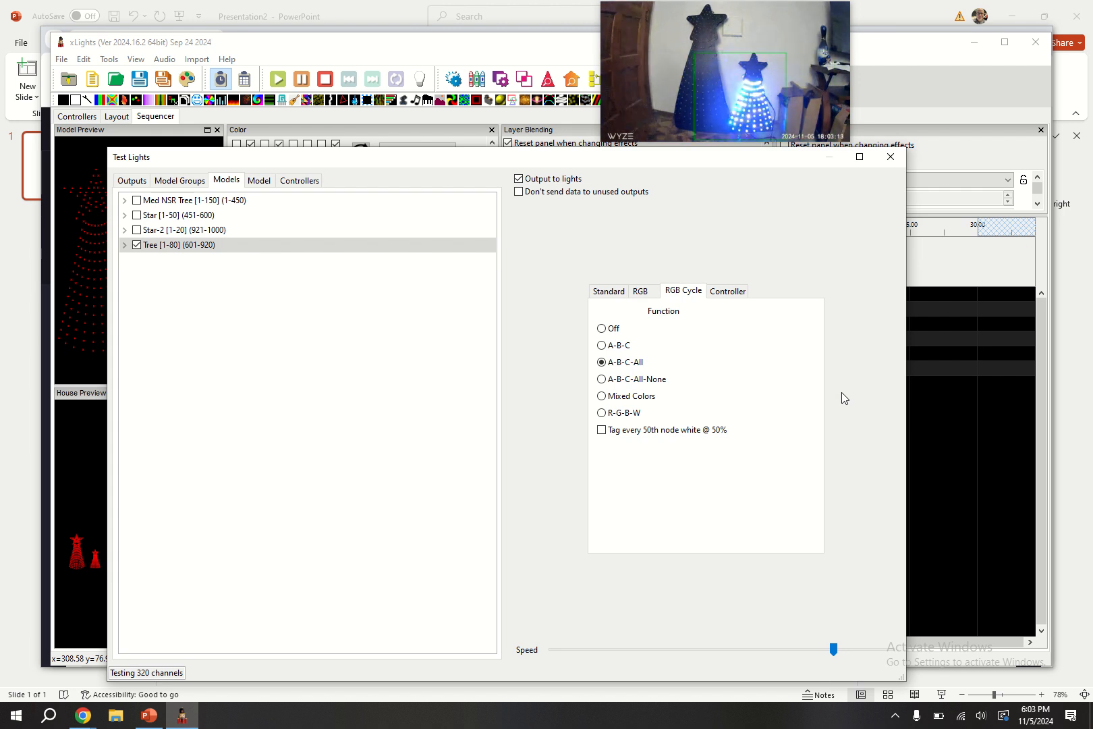
left_click(626, 414)
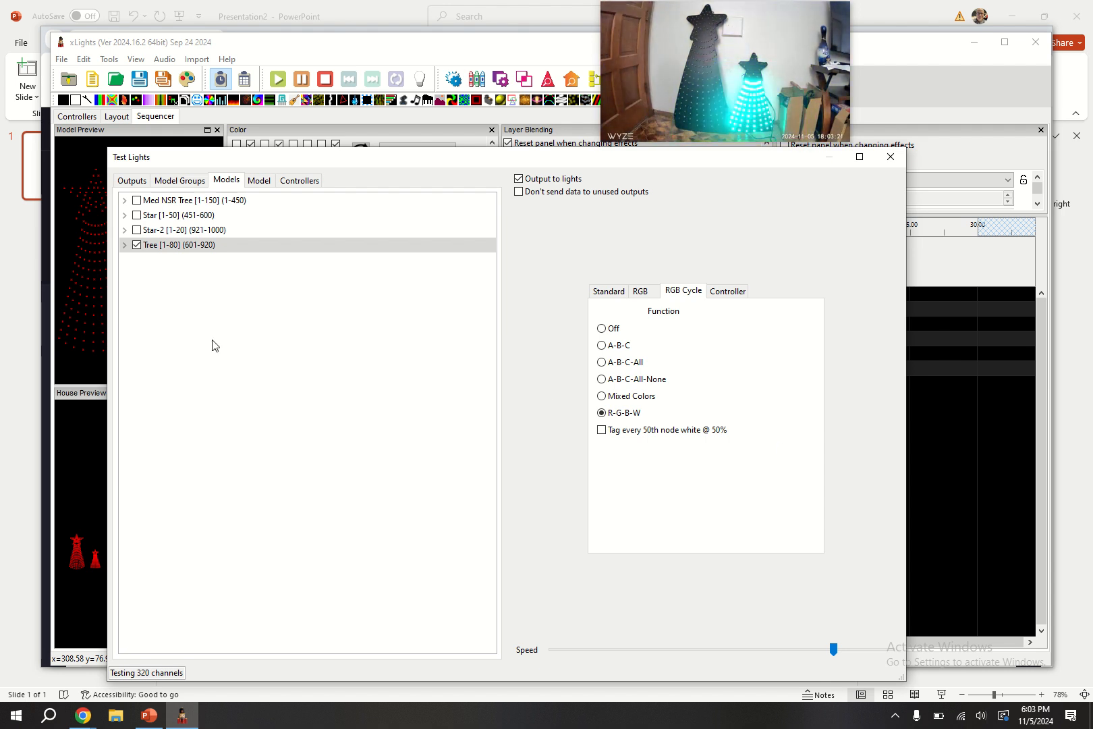
Add the whole Med NSR Tree to the R-G-B-W test alongside Tree, and close Test Lights after comparing their colours.
left_click(137, 200)
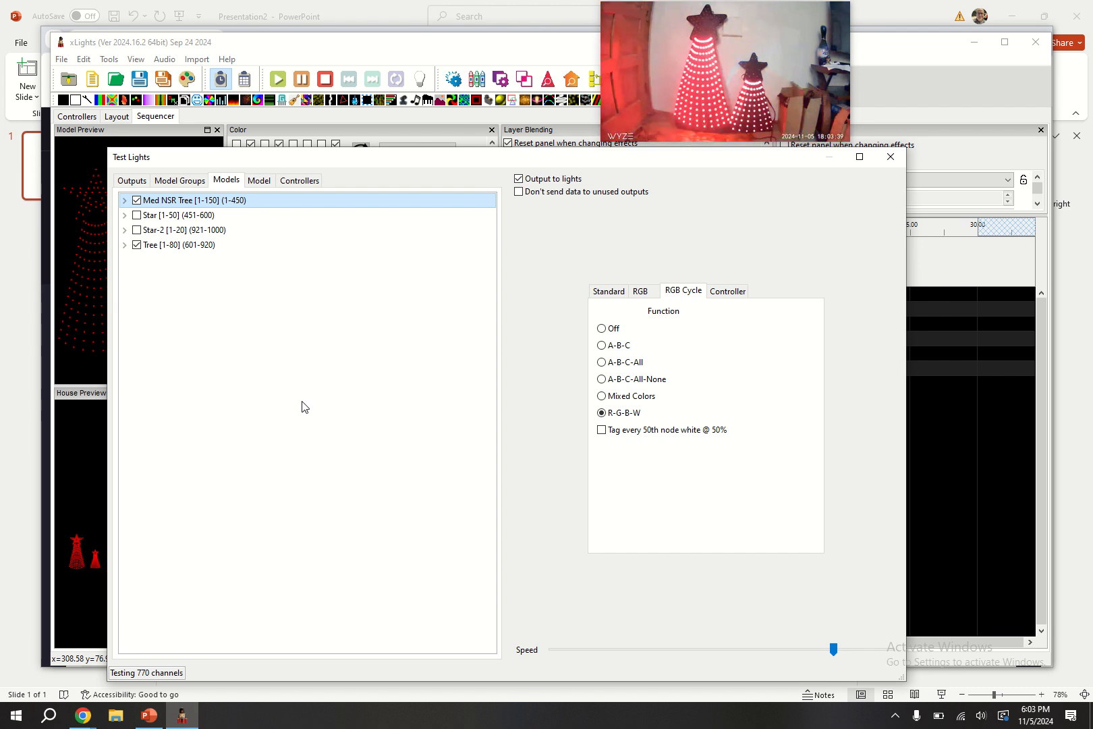
left_click(891, 159)
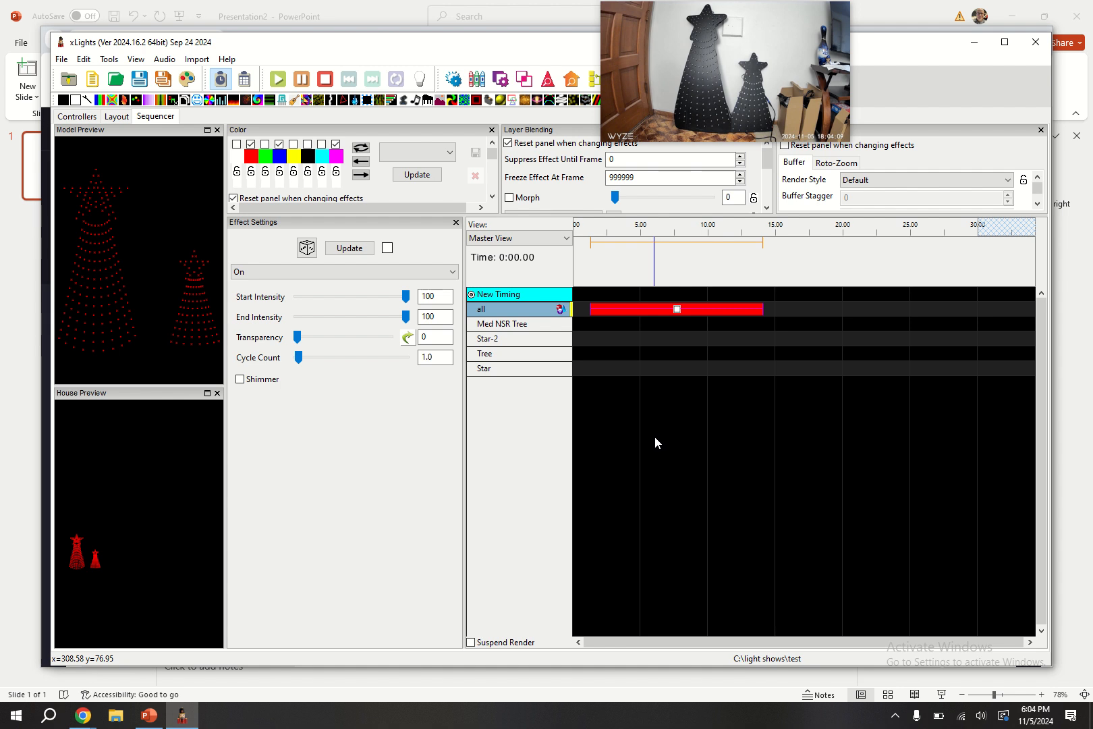
mouse_move(454, 14)
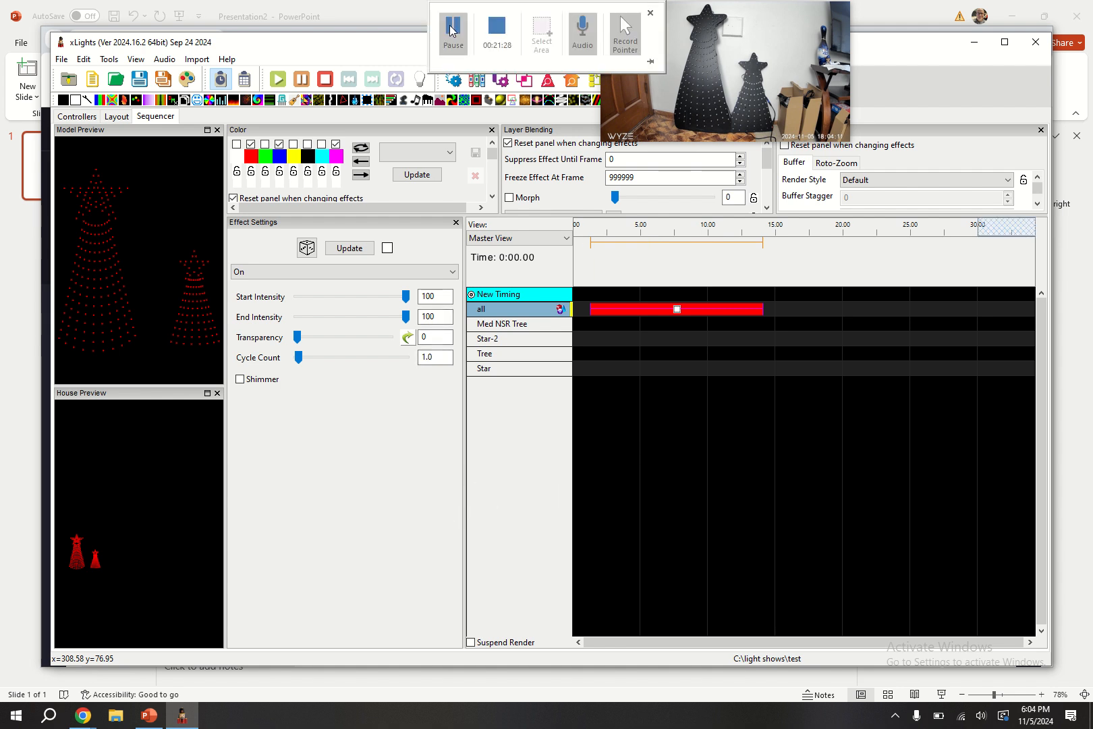